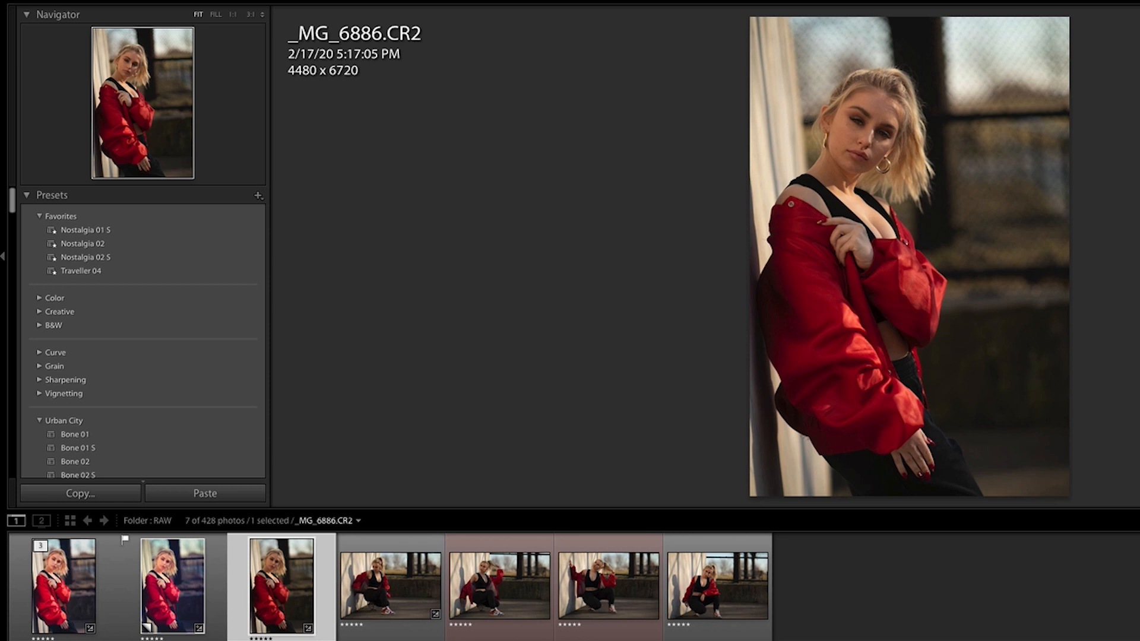
- Compare the raw _MG_6886 portrait with its two edited versions
key("Left")
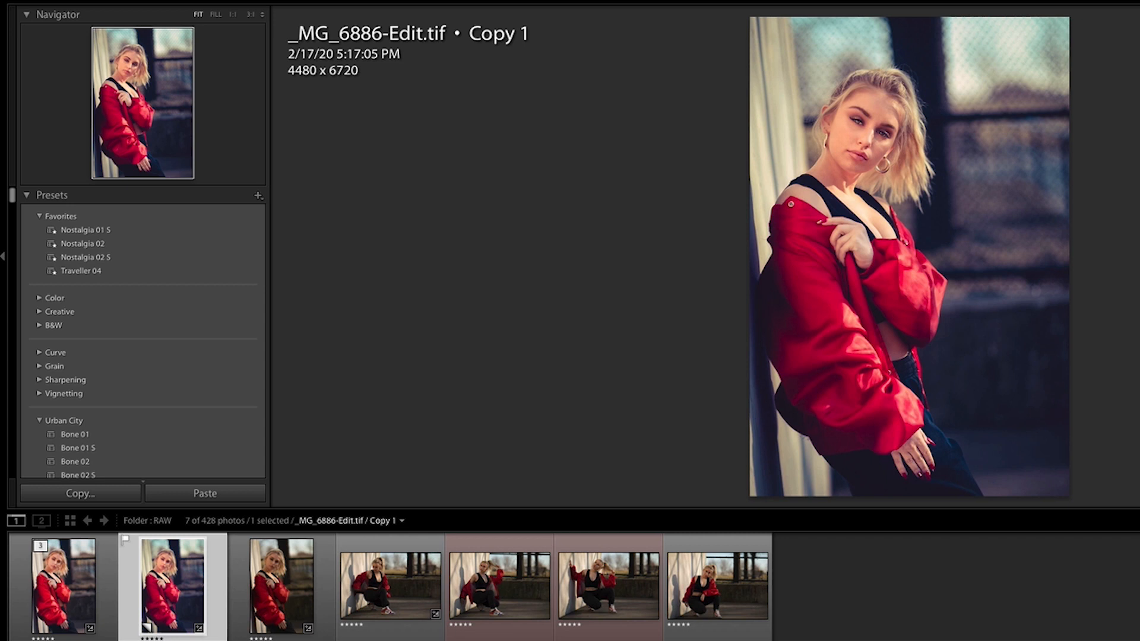
key("Left")
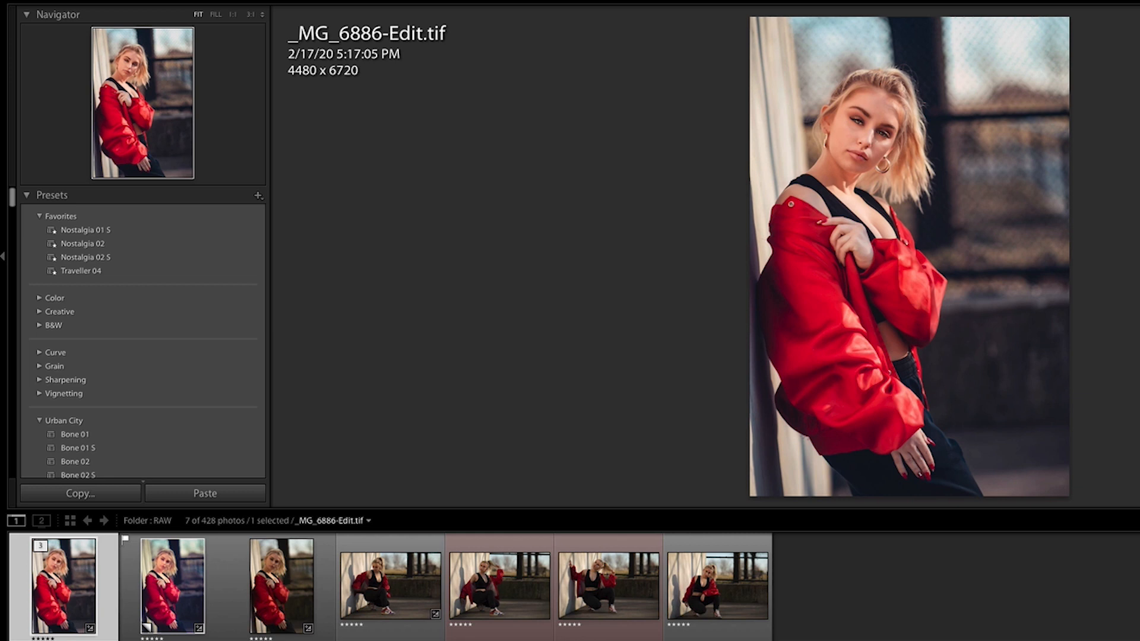
key("Right")
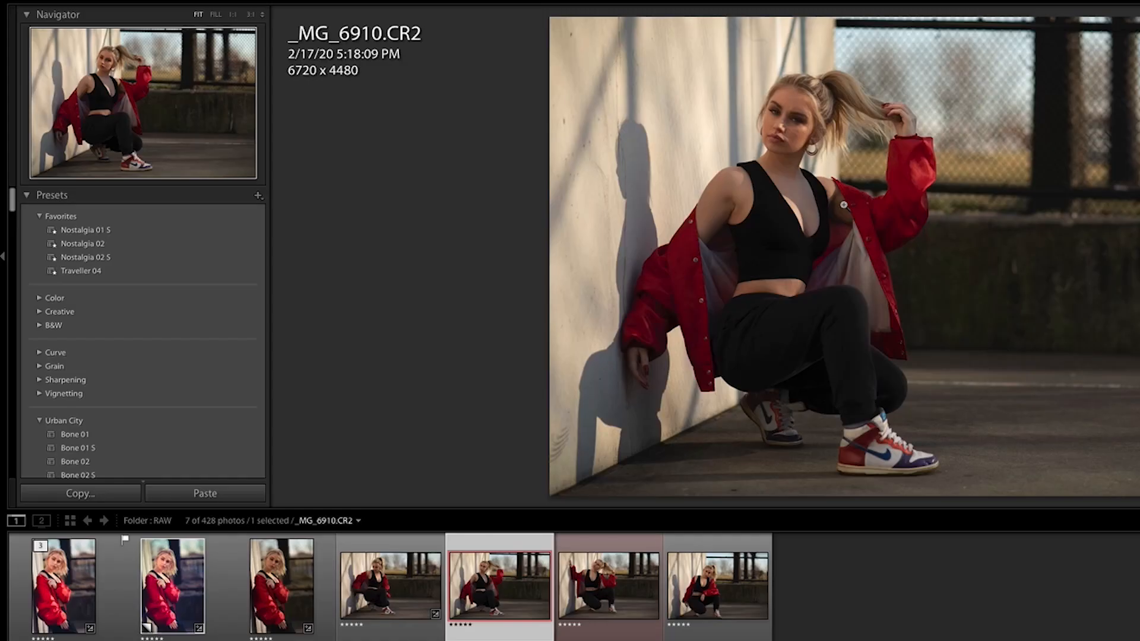
- Open the raw photo _MG_6910.CR2 for editing in Adobe Photoshop
right_click(844, 205)
mouse_move(951, 322)
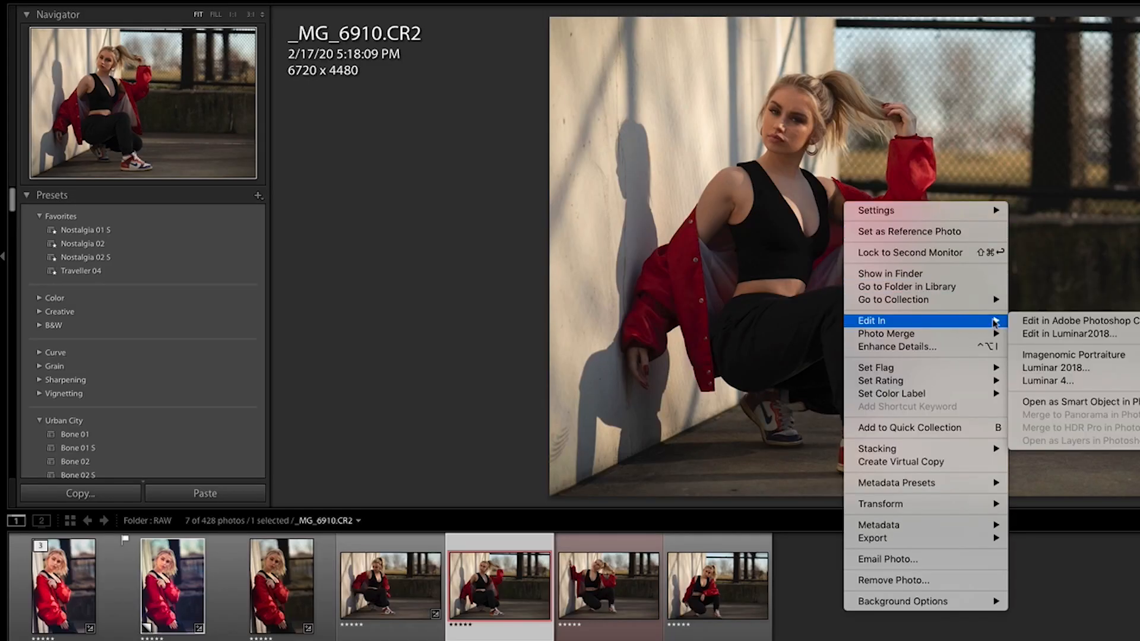
left_click(1042, 321)
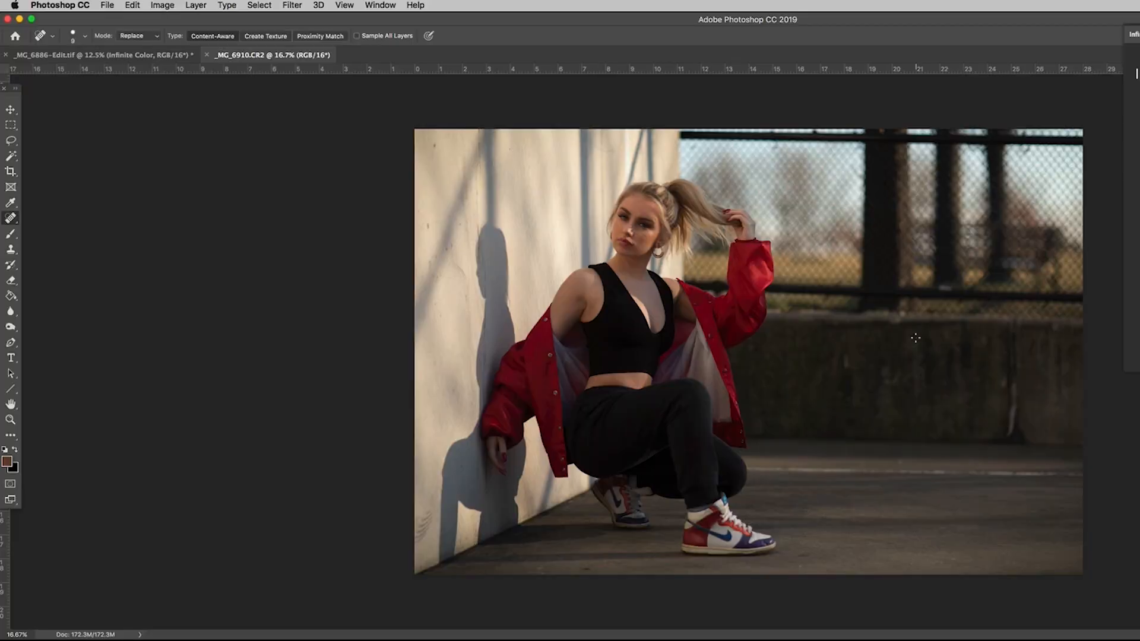
- Remove the small blemishes on the model's cheek and nose with the Spot Healing Brush
key("z")
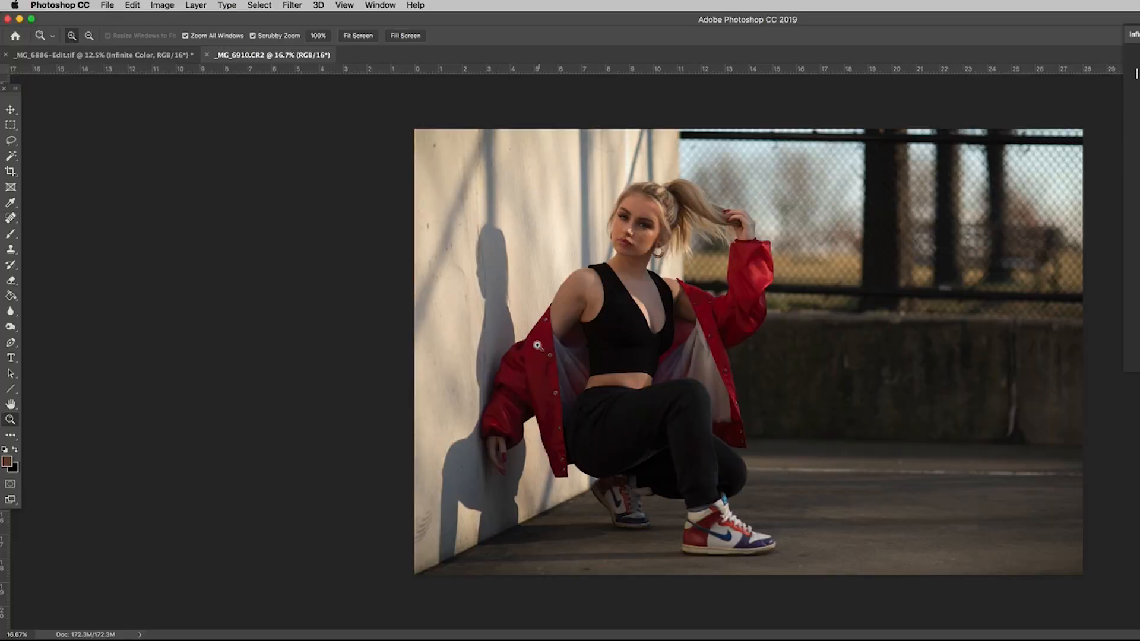
left_click_drag(647, 235, 618, 276)
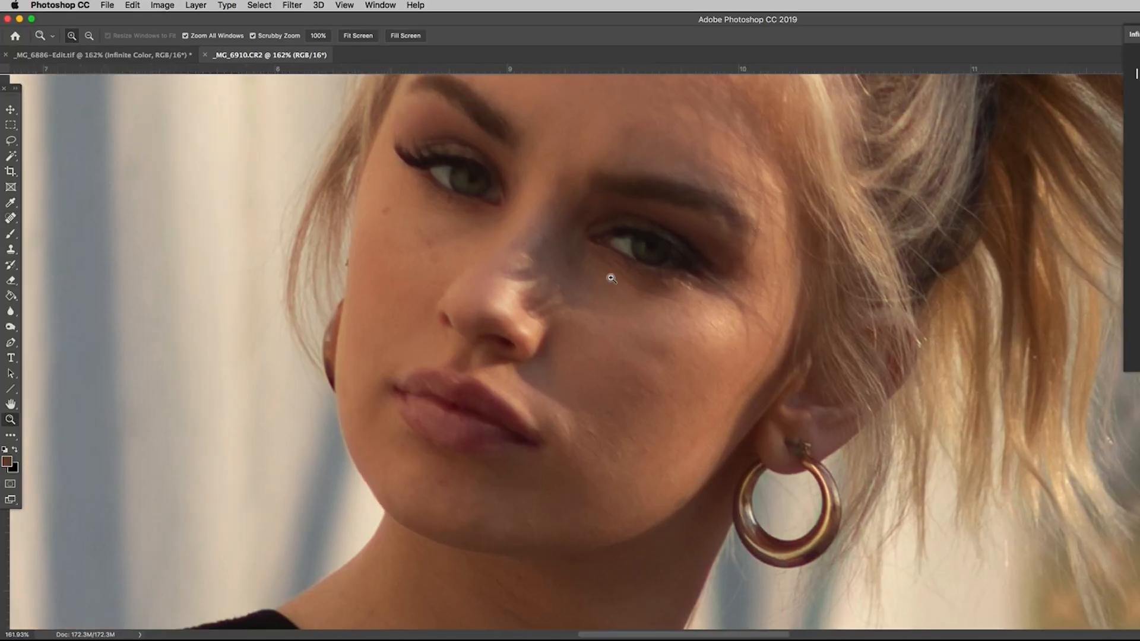
scroll(516, 324, "up", 3)
left_click_drag(533, 326, 462, 273)
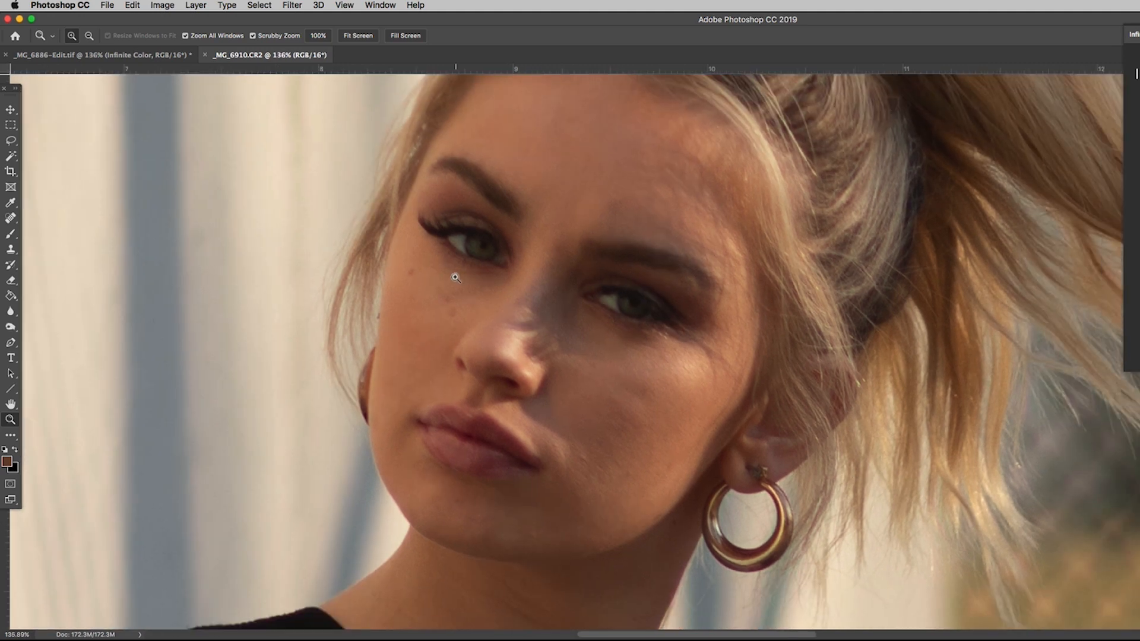
scroll(456, 281, "up", 1)
left_click(481, 290)
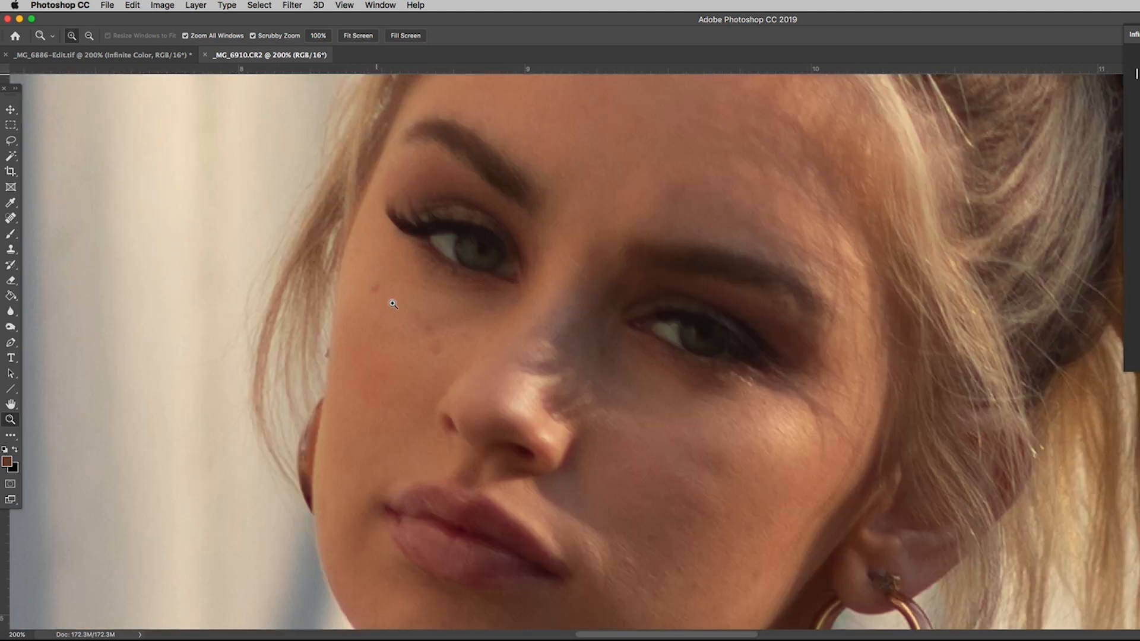
scroll(488, 335, "up", 4)
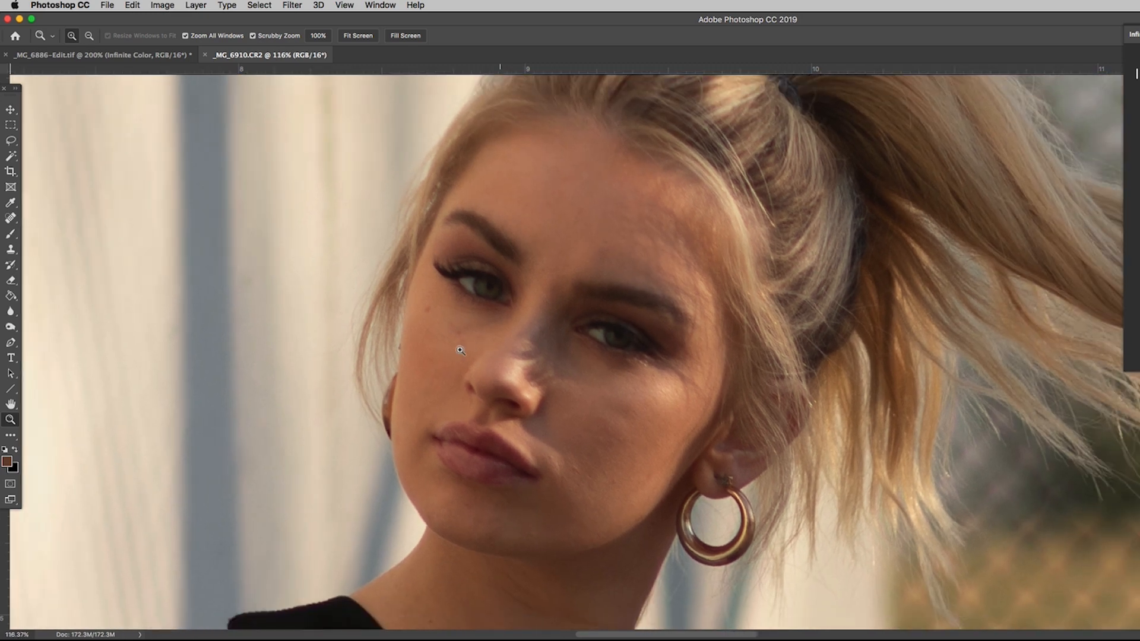
left_click(532, 351)
key("v")
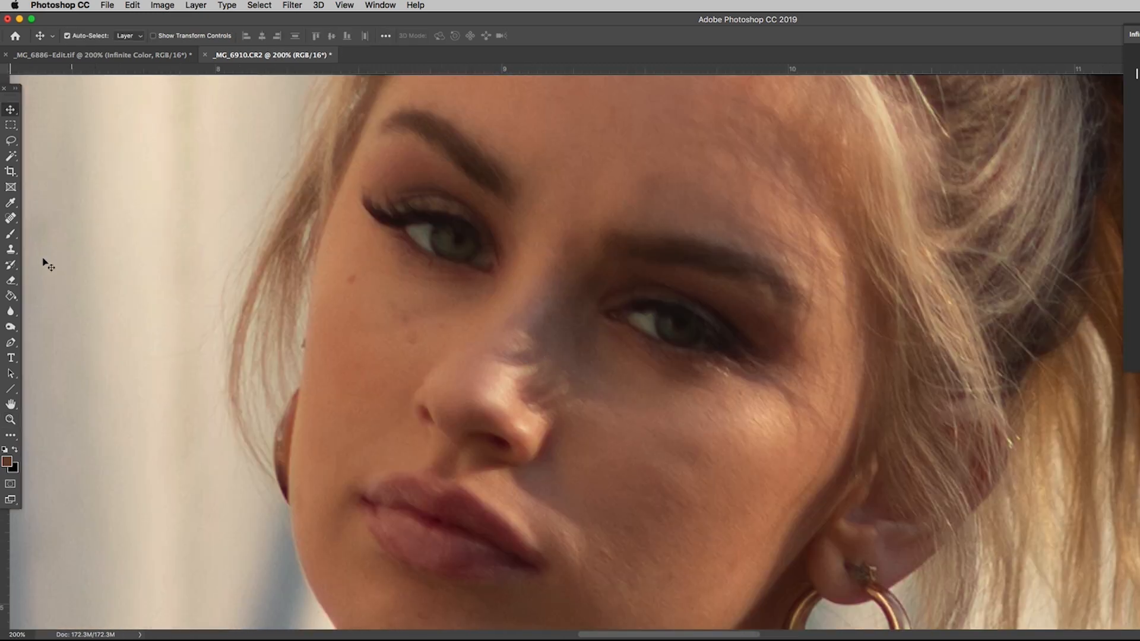
left_click(11, 219)
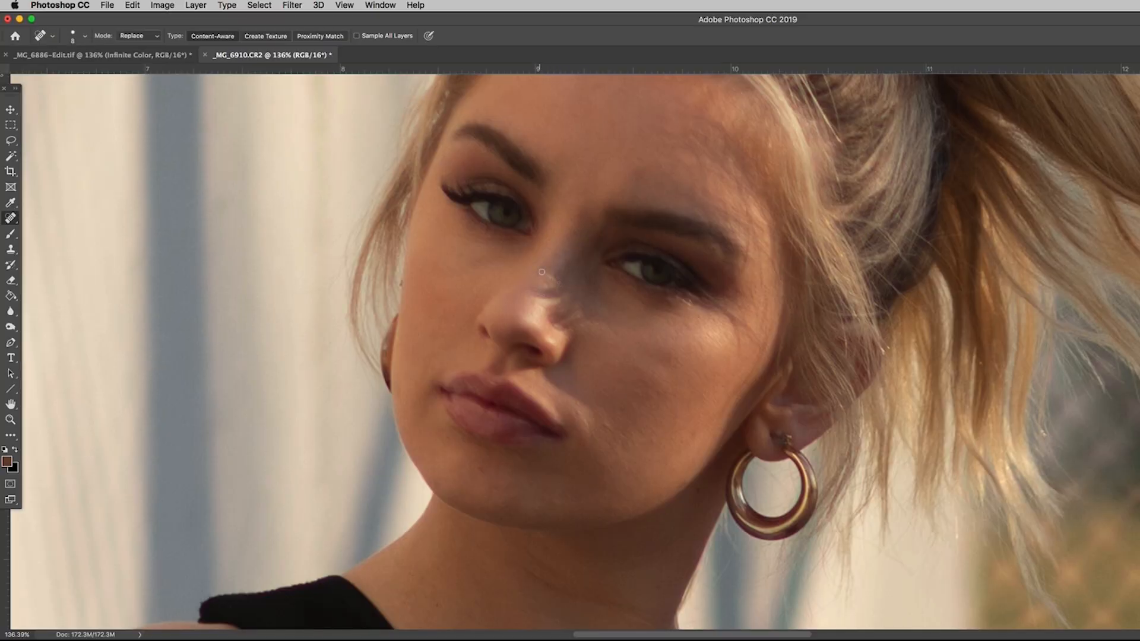
mouse_move(555, 279)
left_mouse_down()
mouse_move(597, 282)
mouse_move(547, 281)
mouse_move(552, 271)
mouse_move(591, 276)
mouse_move(573, 295)
mouse_move(574, 277)
mouse_move(611, 275)
left_mouse_up()
- Touch up the remaining skin blemishes on the face and midriff with an enlarged Spot Healing Brush
key("z")
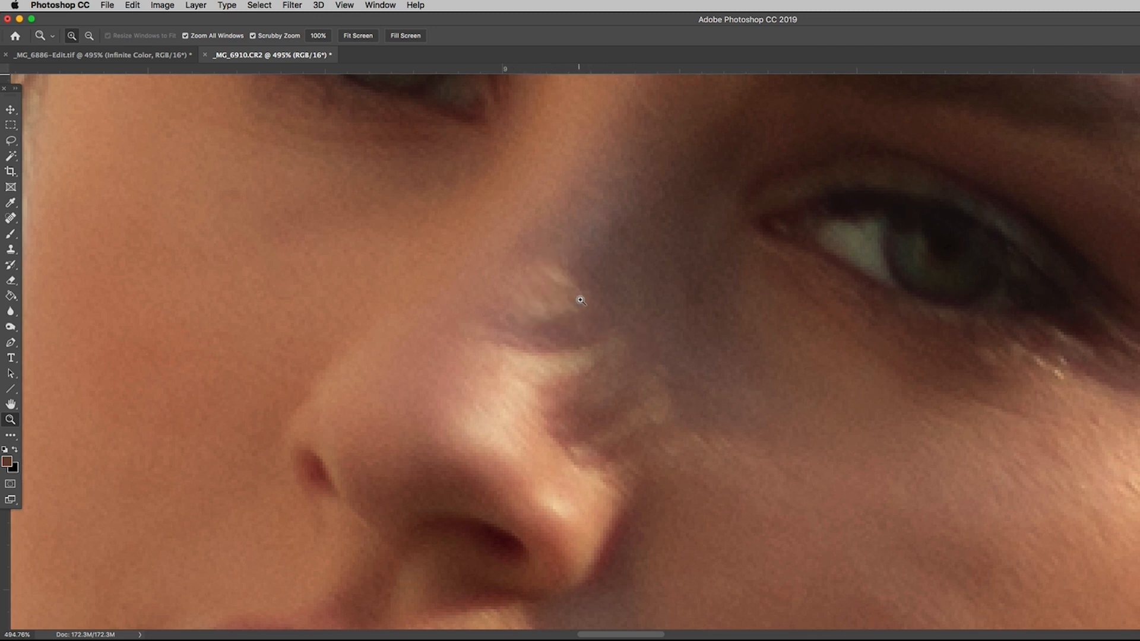
left_click_drag(550, 306, 521, 312)
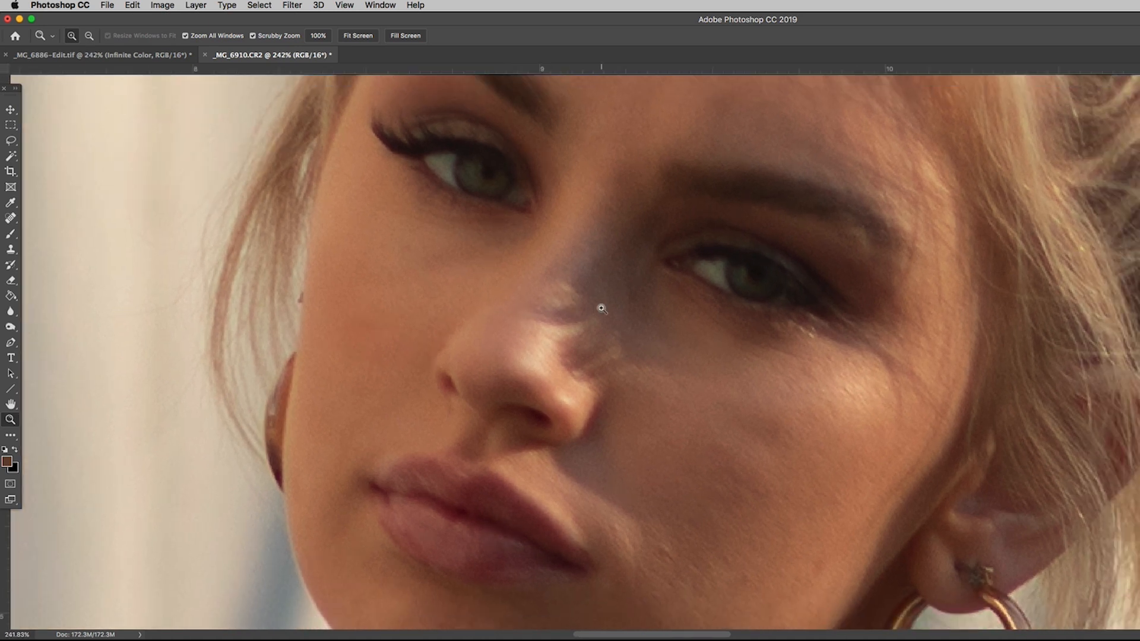
key("j")
key("bracketright")
key("bracketright")
scroll(421, 367, "down", 5)
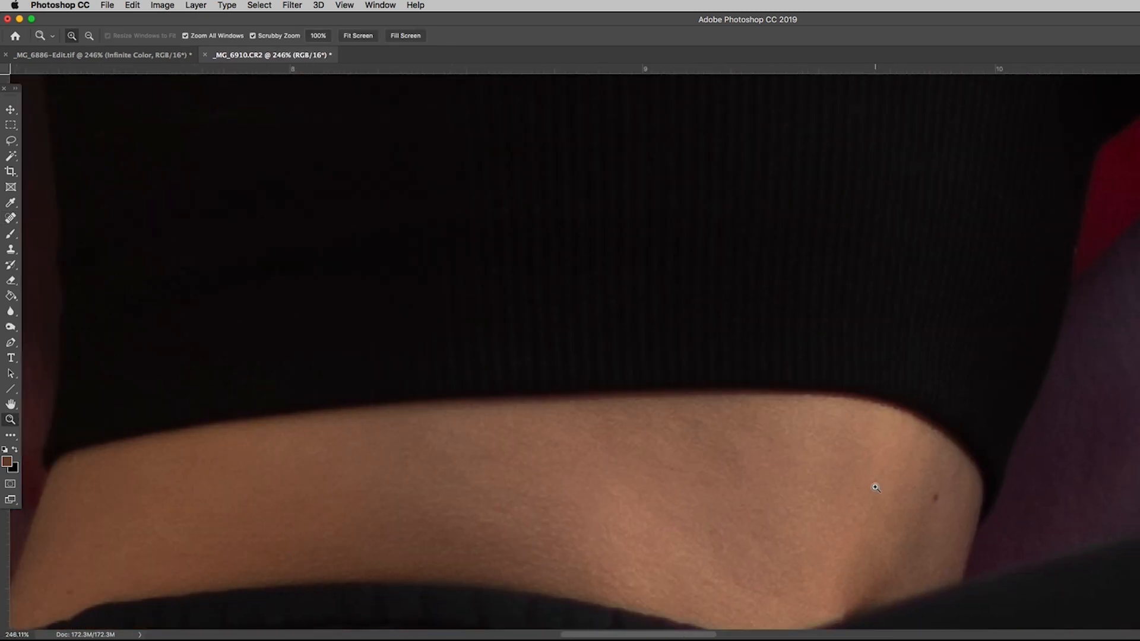
key("super+0")
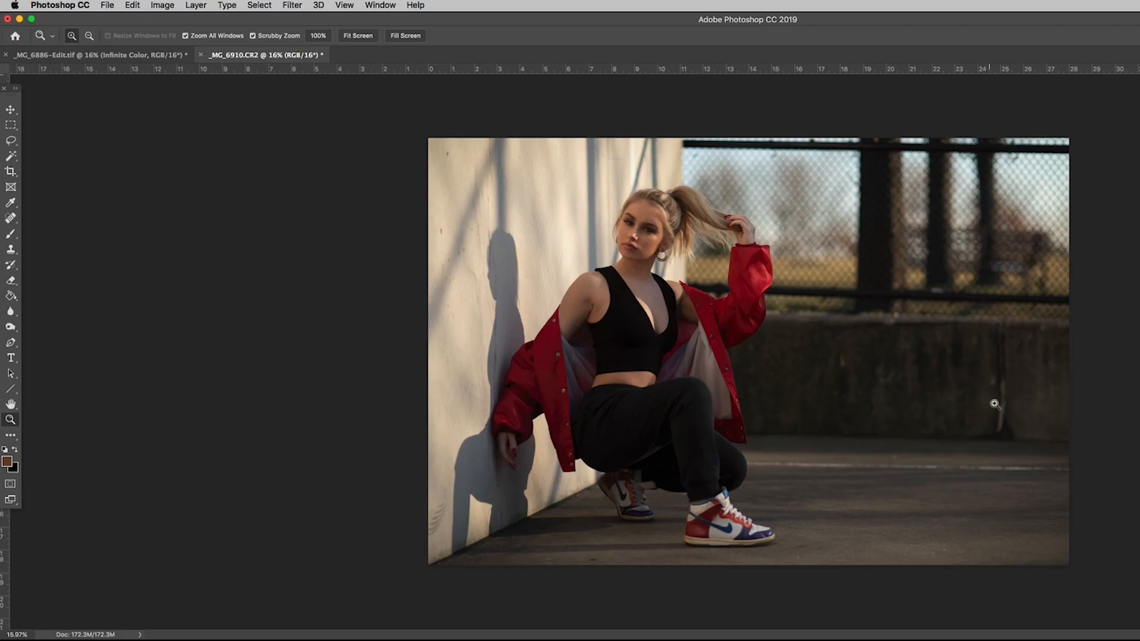
- Clone clean concrete over the light streak in the background wall's crack, raising the Clone Stamp opacity to 91%
left_click(1010, 392)
scroll(1049, 402, "right", 5)
left_click_drag(1022, 382, 1006, 327)
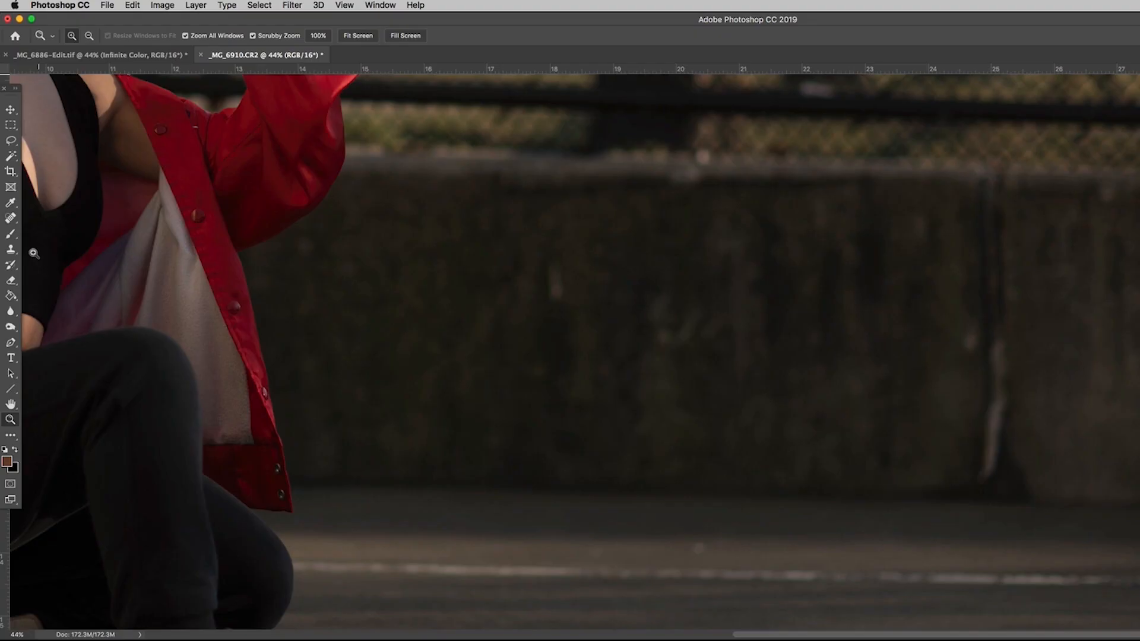
left_click(11, 249)
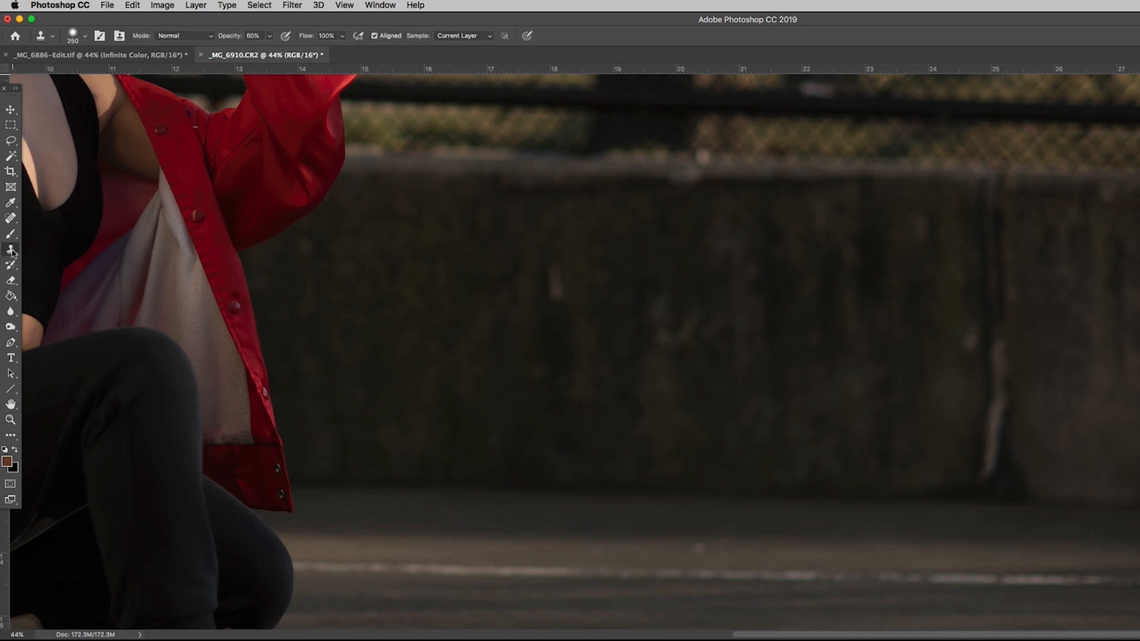
left_click(52, 249)
left_click(1033, 360, "alt")
left_click(1018, 326)
left_click(269, 37)
left_click(951, 381, "alt")
left_click_drag(982, 376, 987, 466)
left_click(1039, 359, "alt")
left_click_drag(1026, 376, 1015, 450)
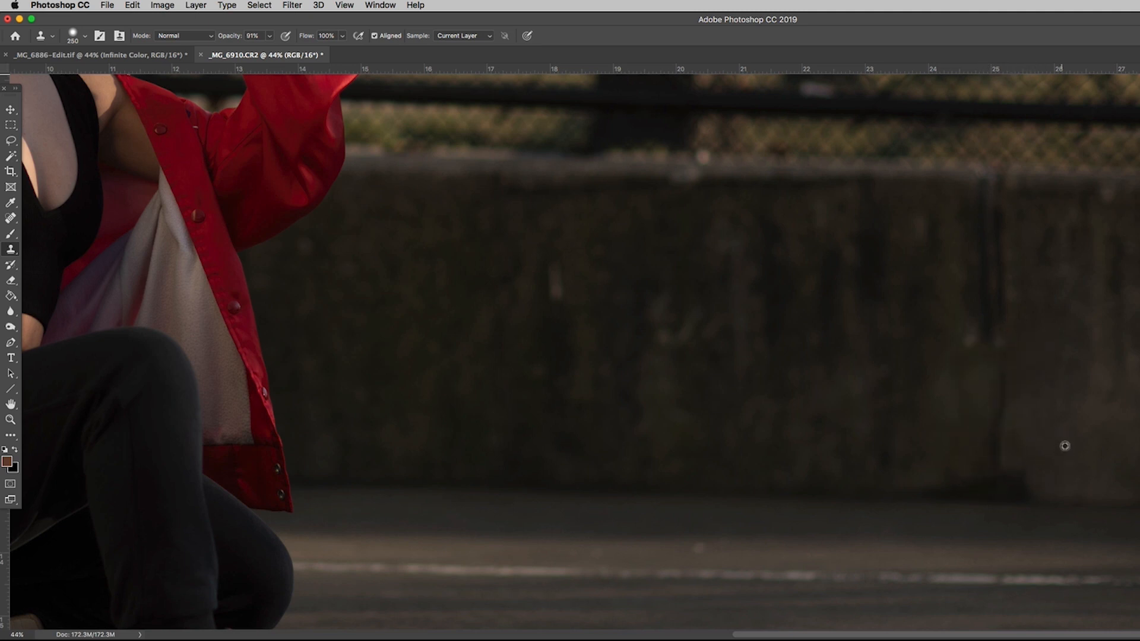
- Clone nearby wall texture over the leftover marks along the lower crack and the dark spot at its base
left_click(1029, 344, "alt")
mouse_move(1013, 375)
left_mouse_down()
mouse_move(1012, 436)
mouse_move(1078, 459)
mouse_move(958, 466)
left_mouse_up()
left_click(1078, 453, "alt")
left_click(905, 465, "alt")
left_click(965, 467)
key("z")
mouse_move(1116, 441)
left_mouse_down()
mouse_move(756, 437)
mouse_move(565, 489)
left_mouse_up()
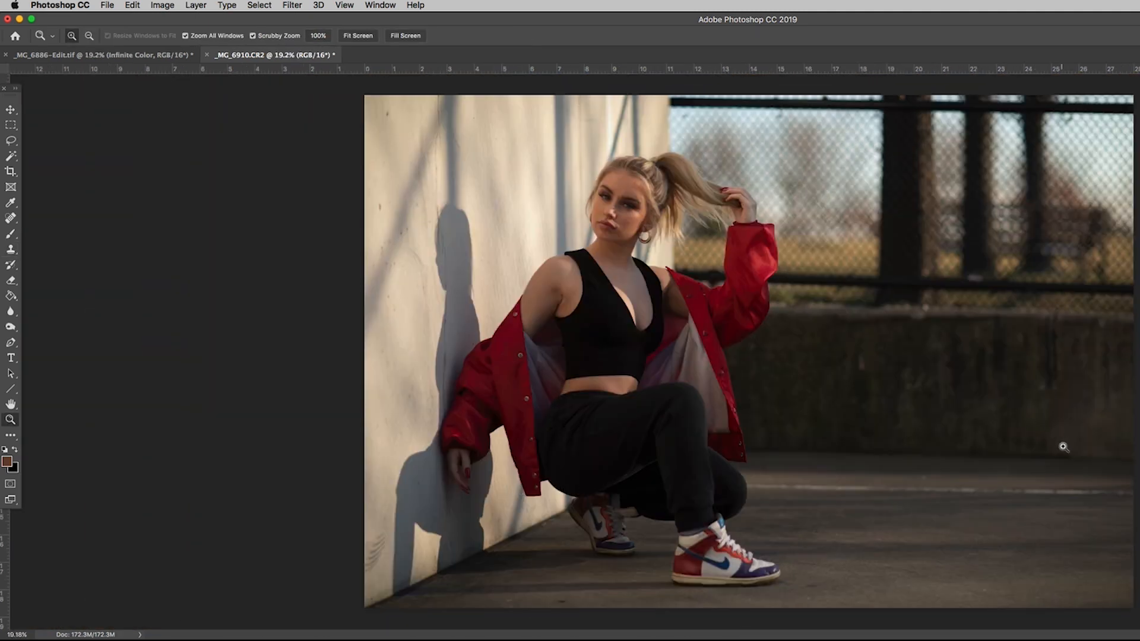
- Clone out the remaining dark upper part of the crack in the concrete wall
left_click_drag(1094, 372, 1114, 372)
scroll(1029, 358, "right", 5)
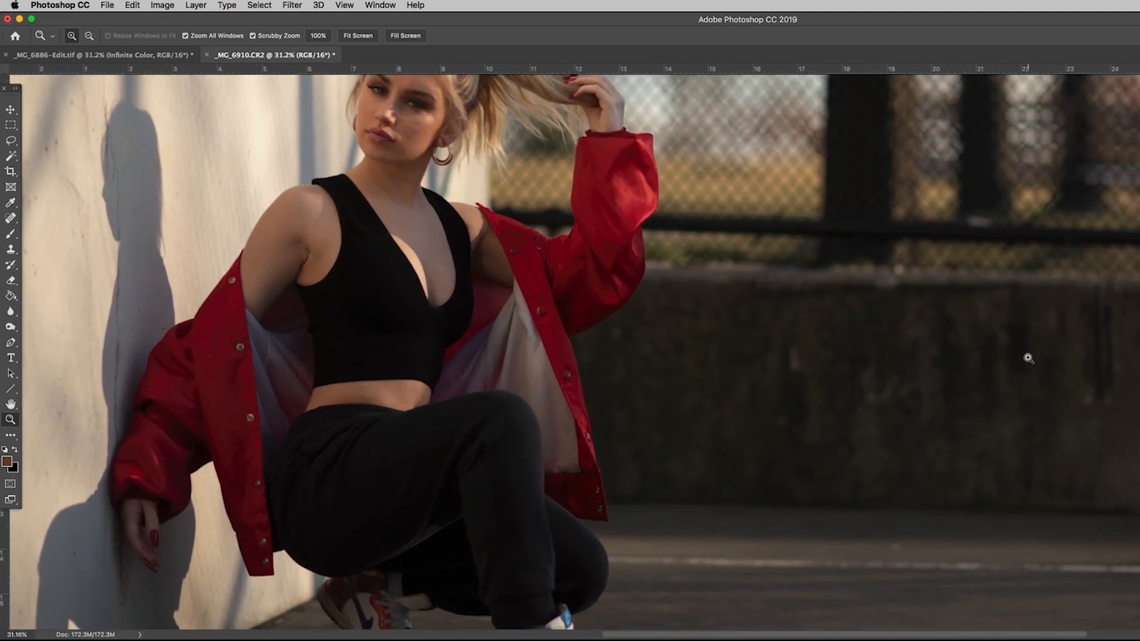
mouse_move(1063, 343)
left_mouse_down()
mouse_move(1078, 337)
mouse_move(1085, 393)
mouse_move(1038, 425)
left_mouse_up()
key("s")
left_click(1018, 359, "alt")
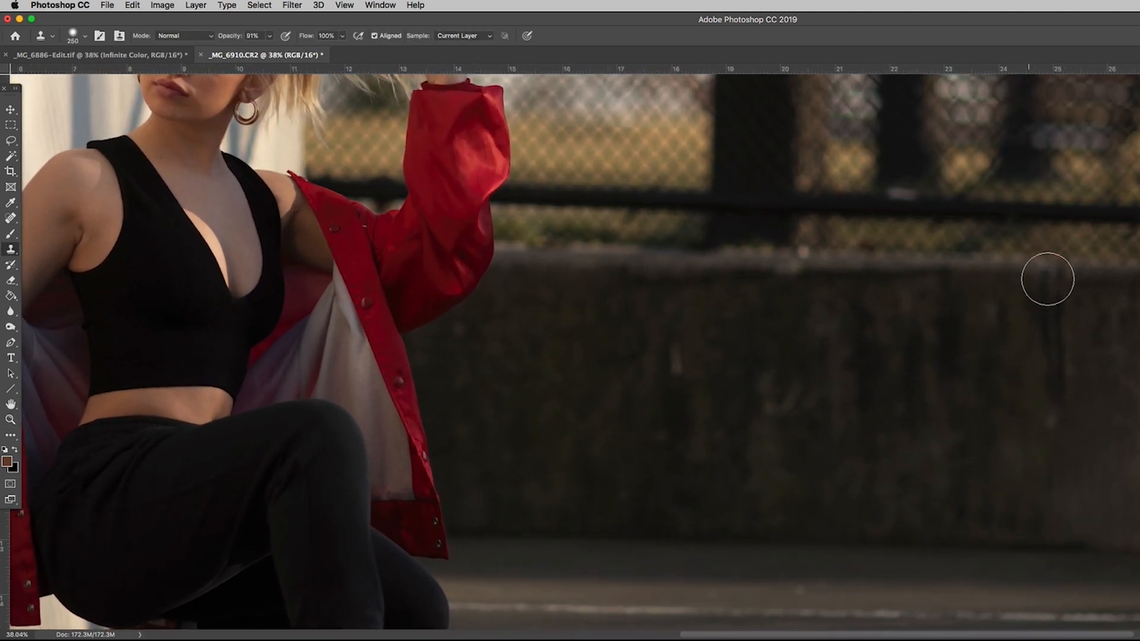
left_click(1084, 344, "alt")
left_click_drag(1056, 350, 1056, 368)
key("z")
left_click_drag(944, 407, 660, 431)
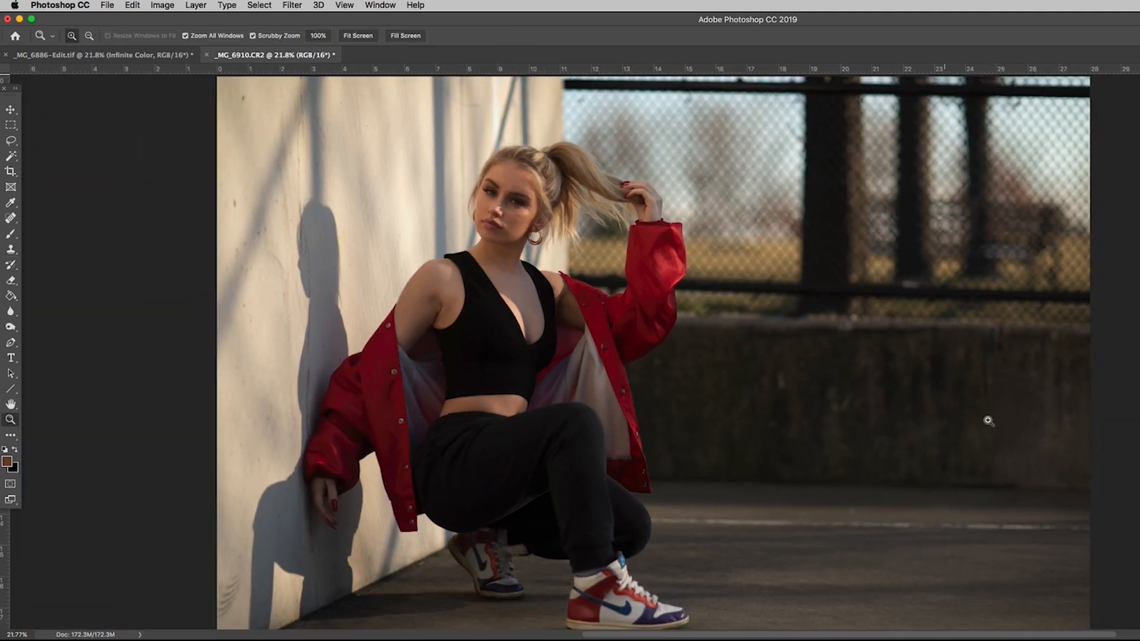
- Clone out the small light mark on the concrete wall beside the red jacket
left_click(663, 411)
left_click_drag(826, 374, 864, 371)
key("s")
left_click(736, 382, "alt")
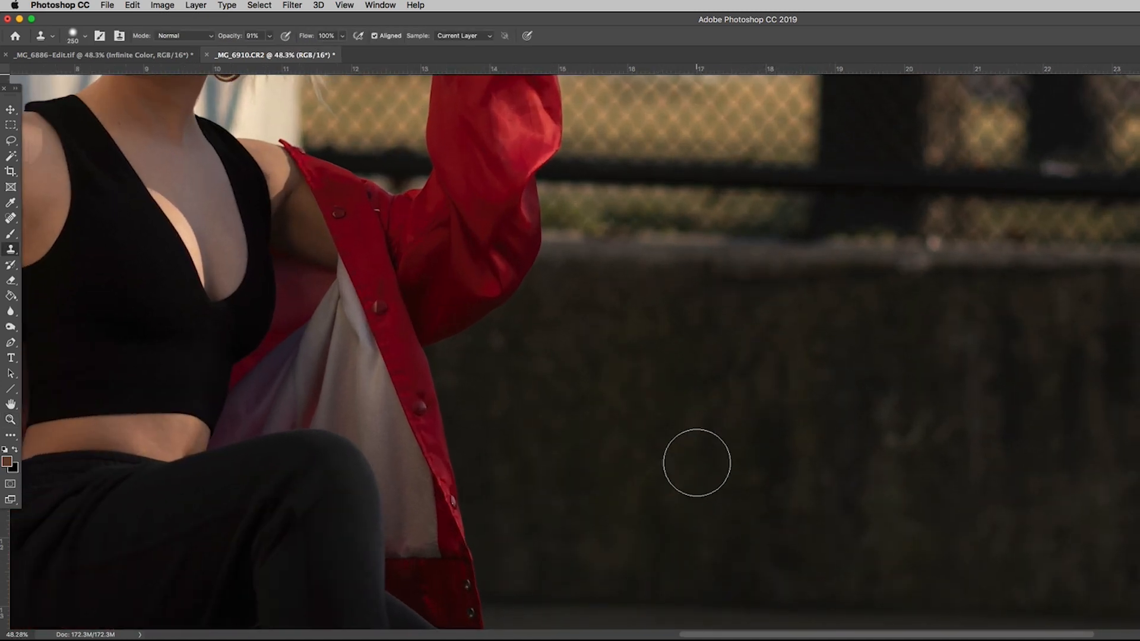
key("z")
left_click_drag(745, 443, 675, 456)
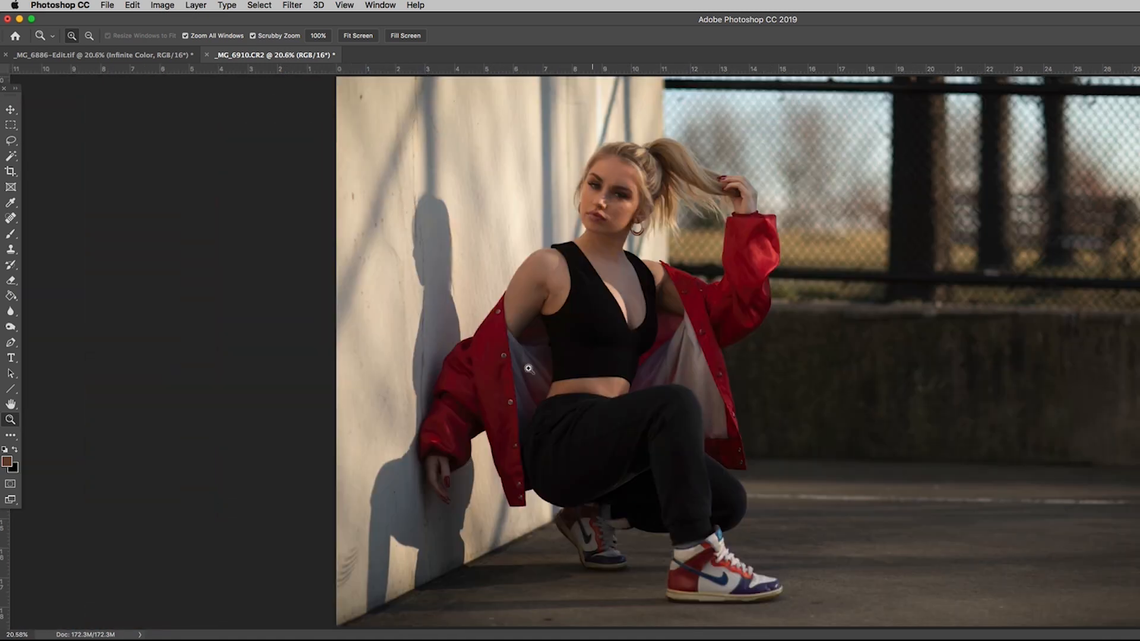
left_click_drag(588, 343, 579, 343)
- Cover the bright spot on the black fence rail using the Clone Stamp with a 150-pixel brush
left_click_drag(962, 279, 1010, 275)
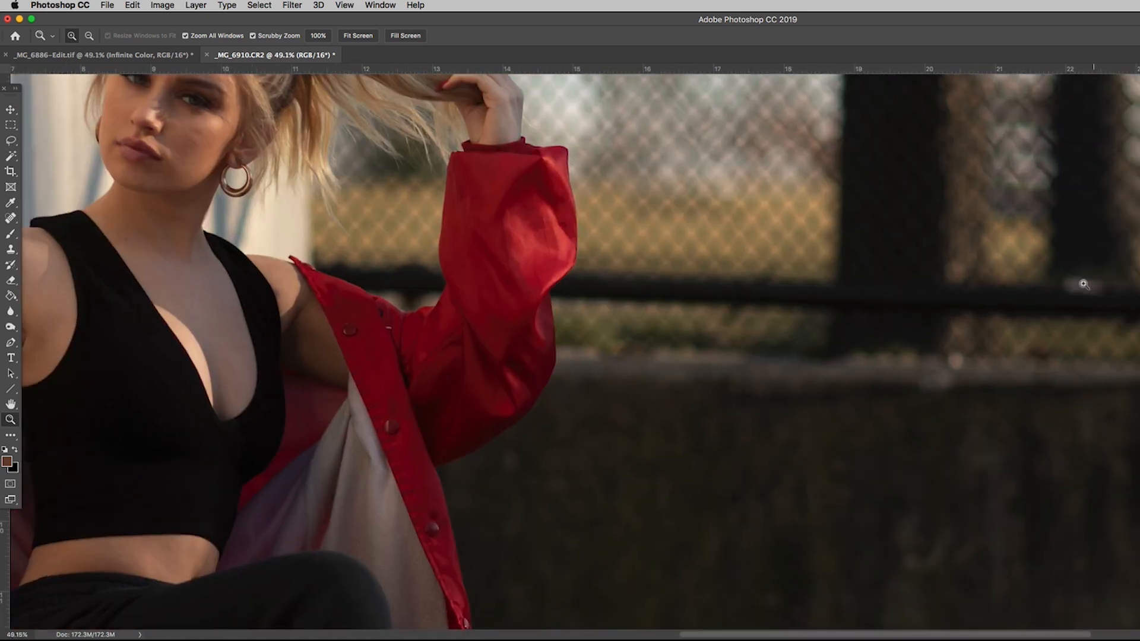
key("s")
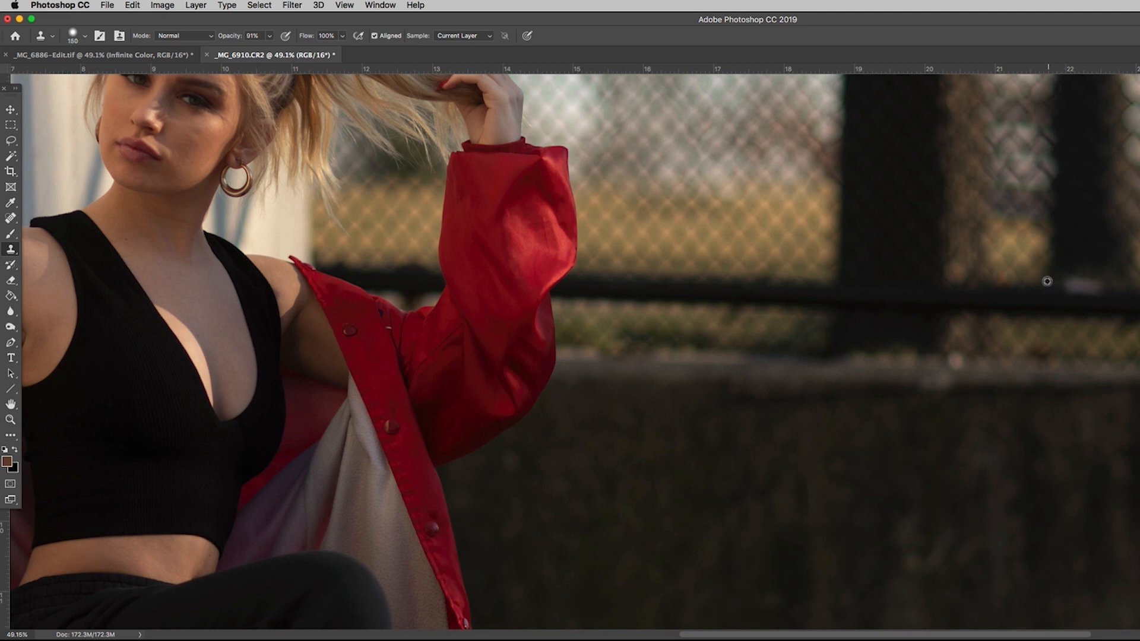
left_click(887, 280, "alt")
left_click(1092, 284)
left_click_drag(1091, 284, 1061, 282)
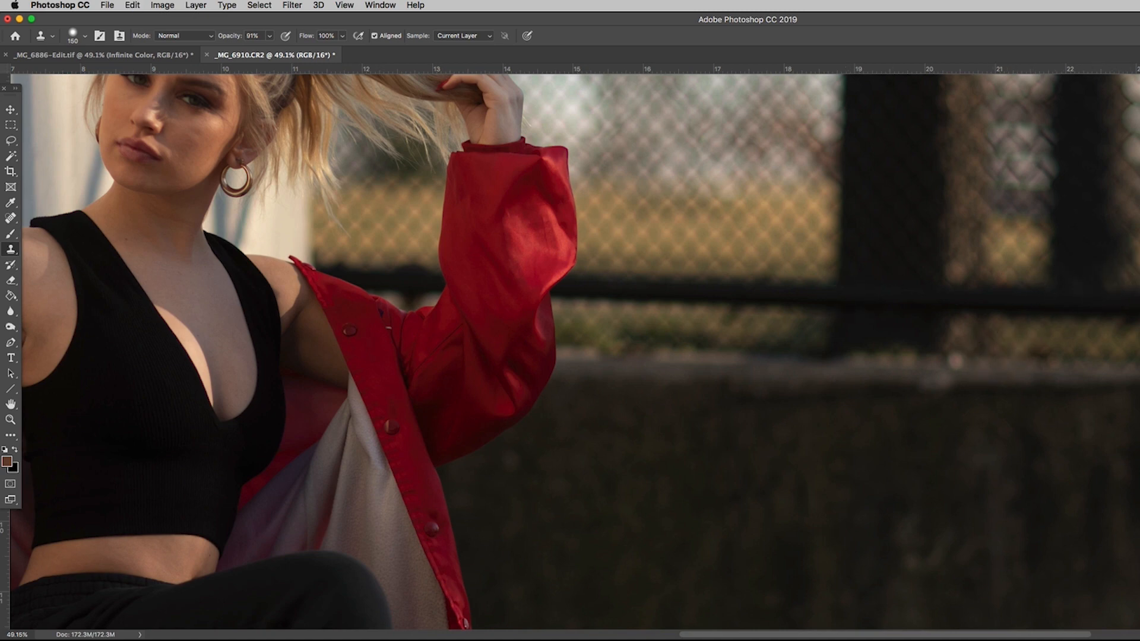
- Open the retouched photo in the Skylum Luminar 4 filter
key("z")
left_click(992, 285)
left_click_drag(991, 285, 935, 281)
left_click_drag(838, 302, 866, 301)
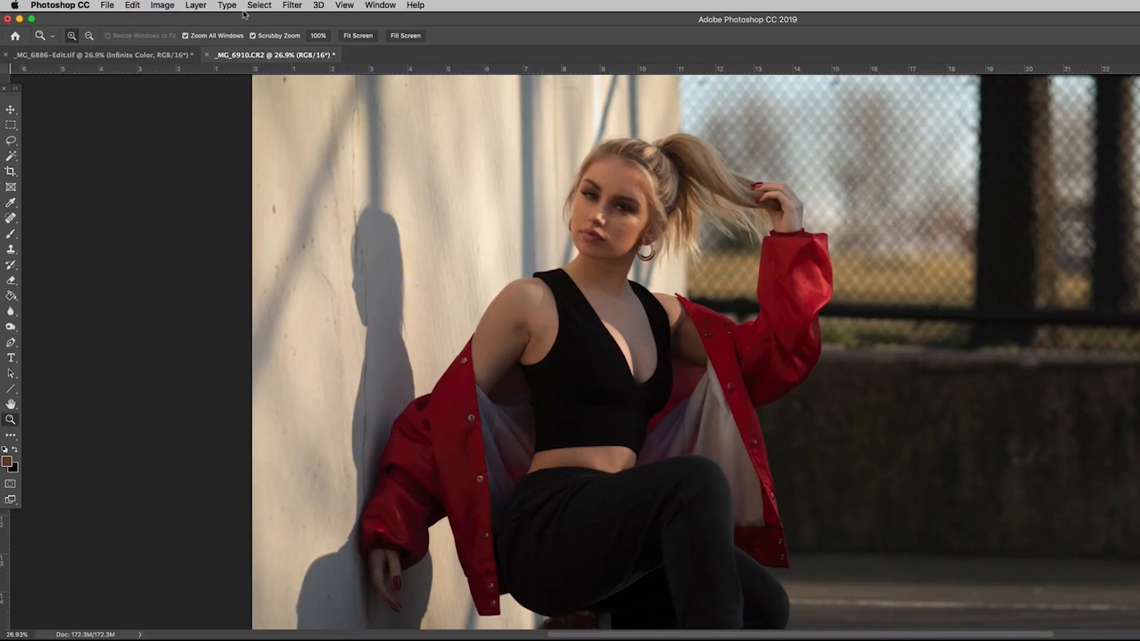
left_click(260, 5)
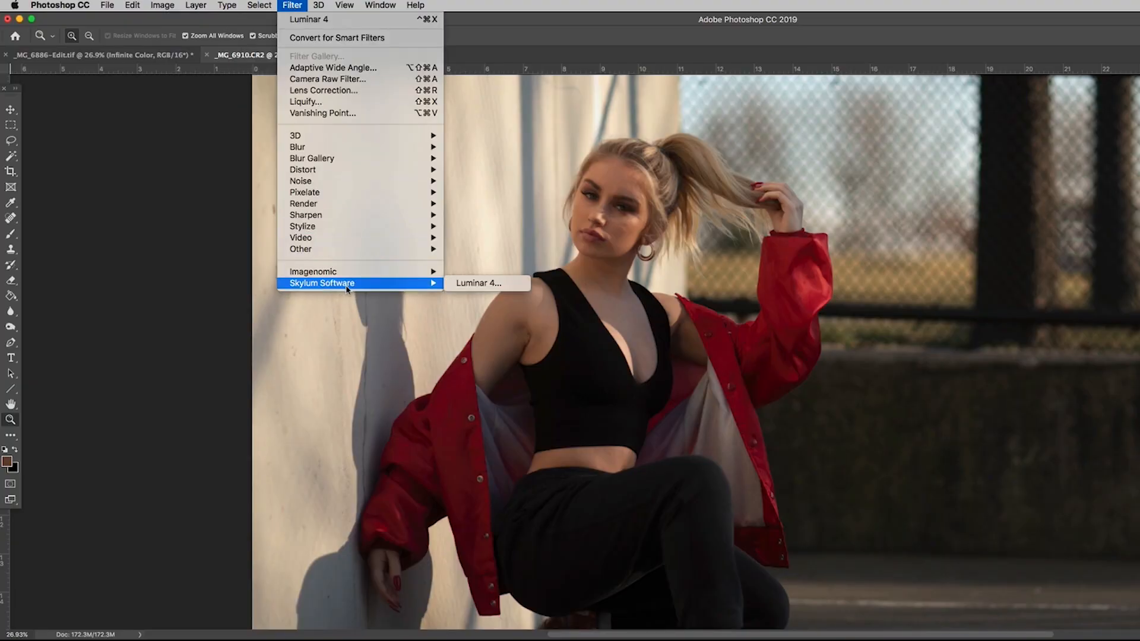
left_click(510, 284)
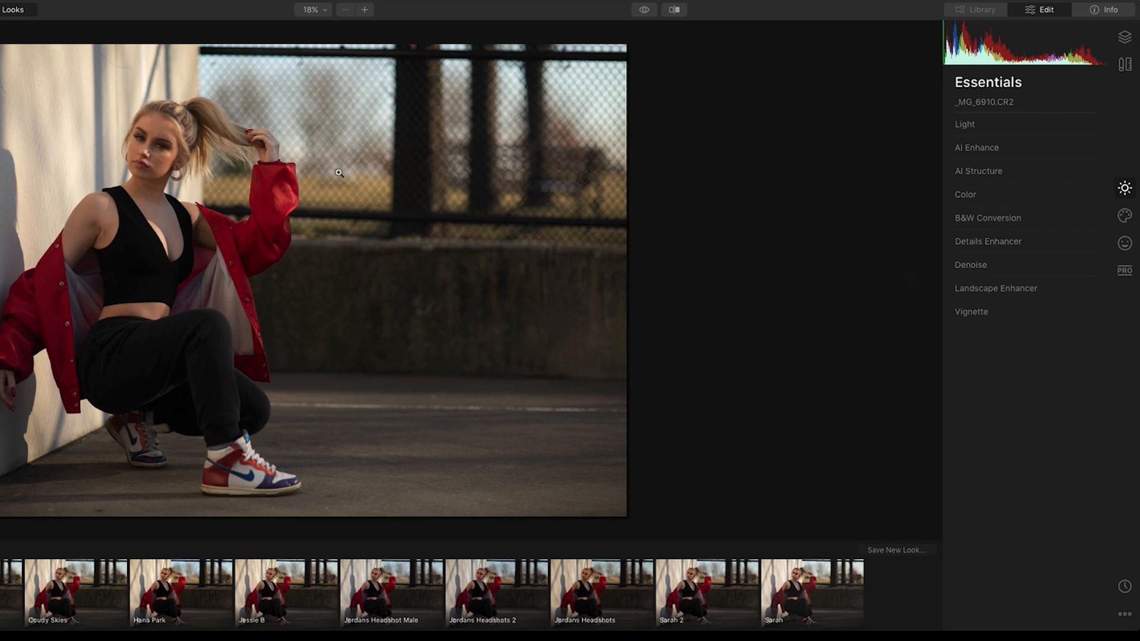
- Frame the model's face at 50% magnification and show the Portrait tools
left_click(139, 129)
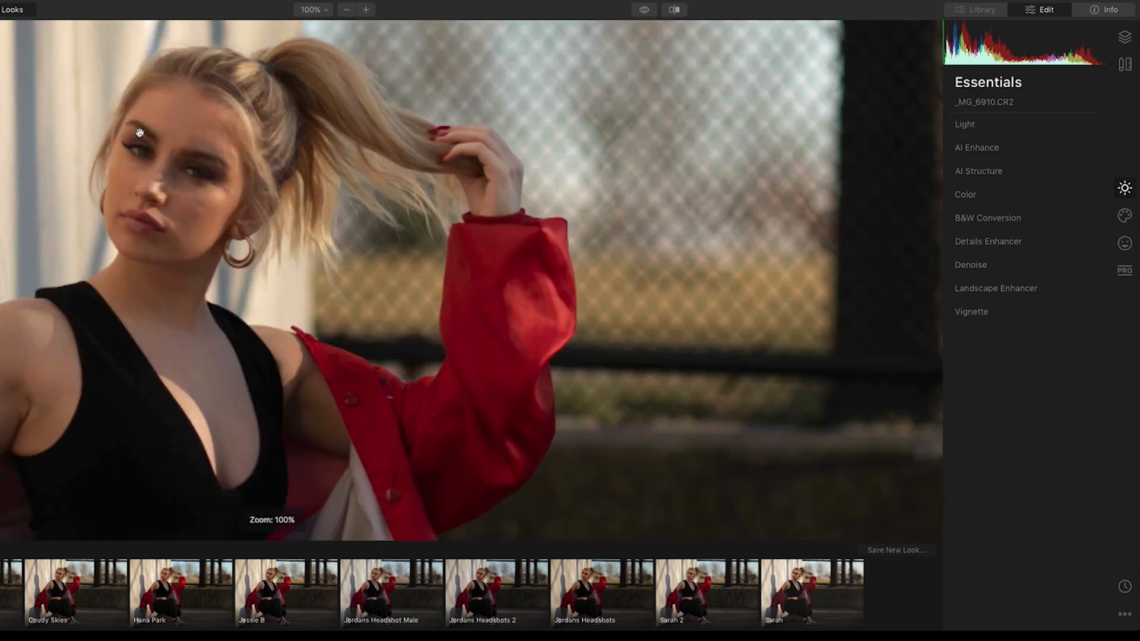
left_click(271, 147)
left_click(366, 10)
left_click(365, 10)
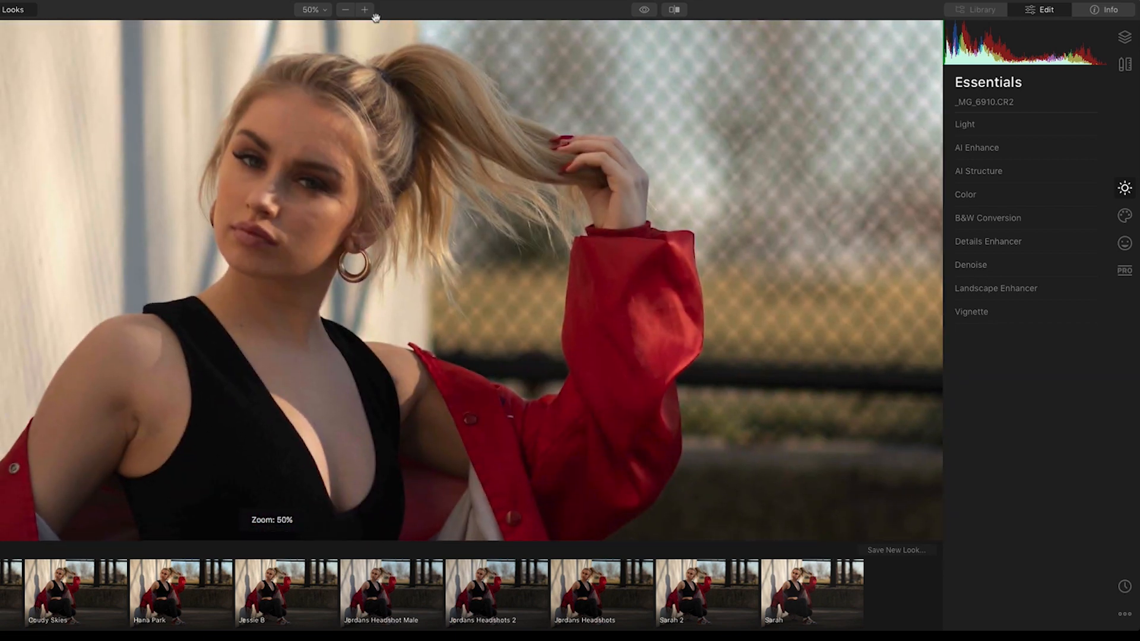
left_click(366, 10)
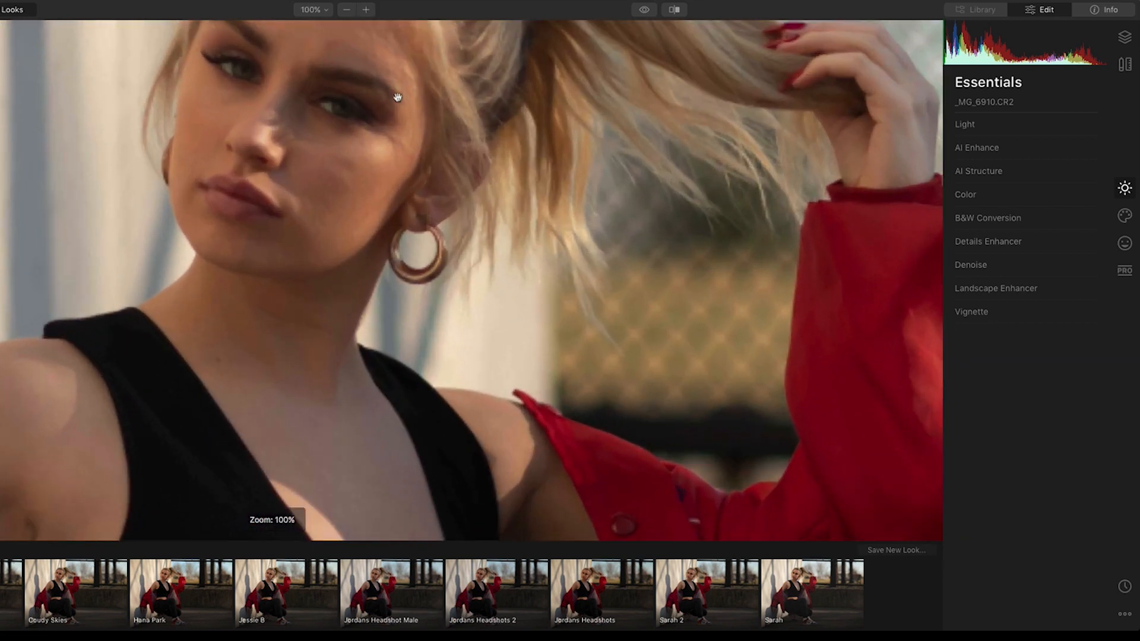
left_click(345, 10)
left_click_drag(371, 104, 319, 70)
left_click(1124, 242)
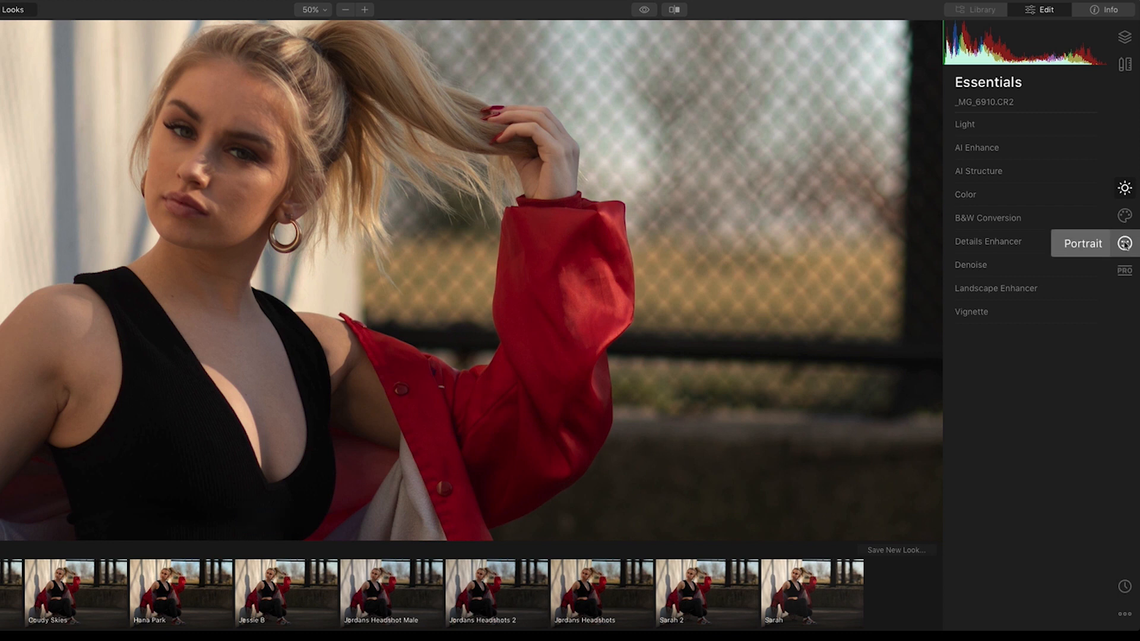
- Smooth the model's skin with AI Skin Enhancer at an Amount of 22 and frame her face at 100% magnification
left_click(1124, 243)
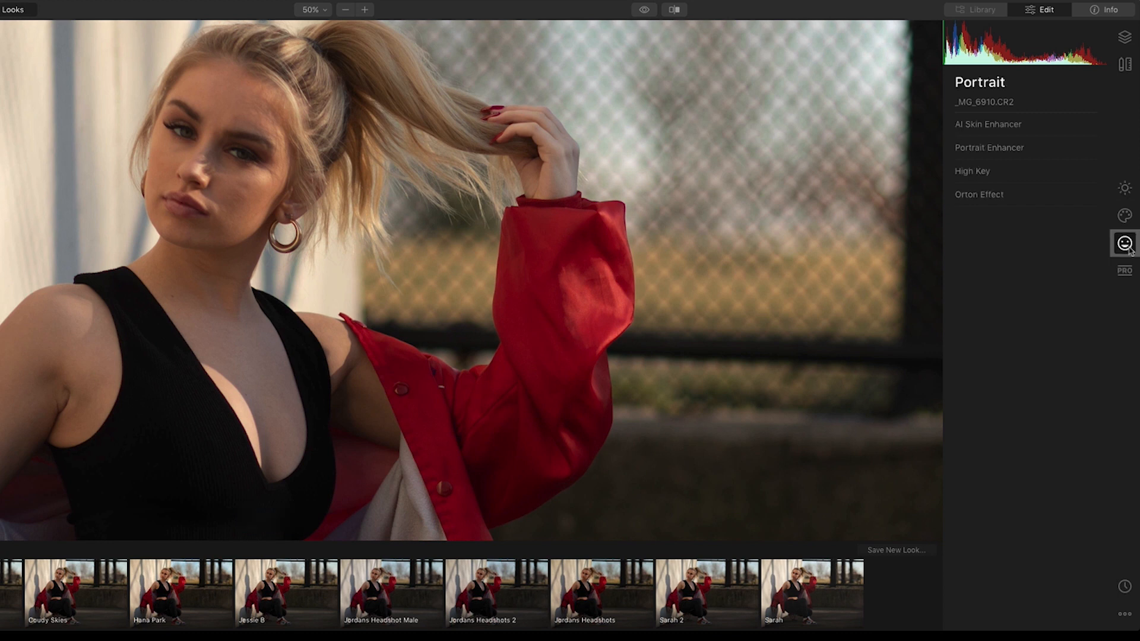
left_click(993, 129)
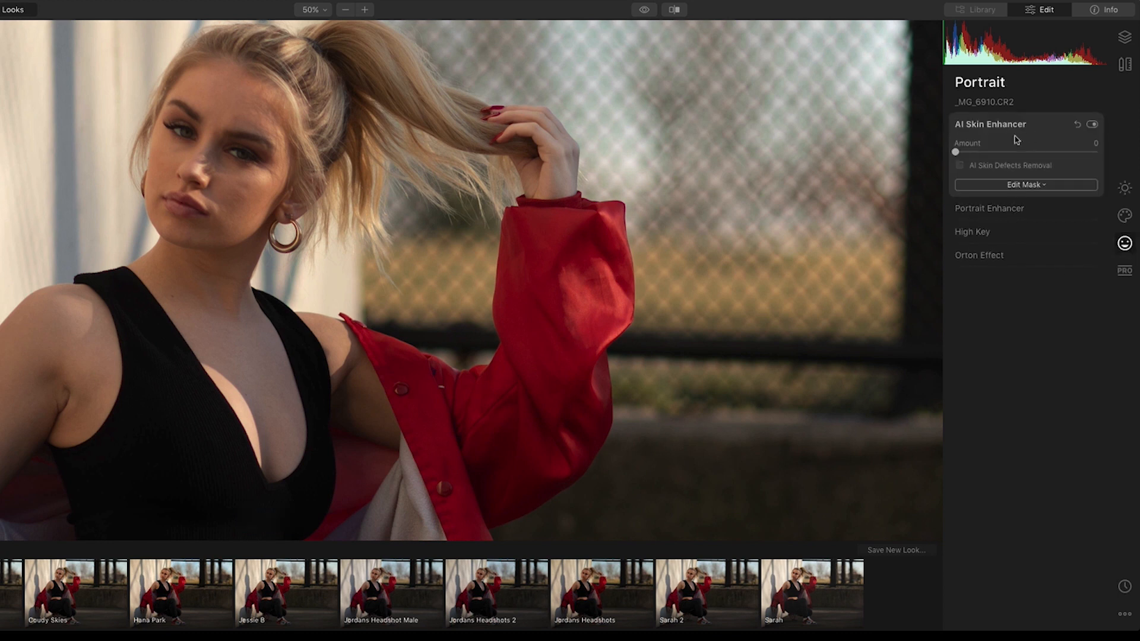
left_click_drag(955, 153, 988, 153)
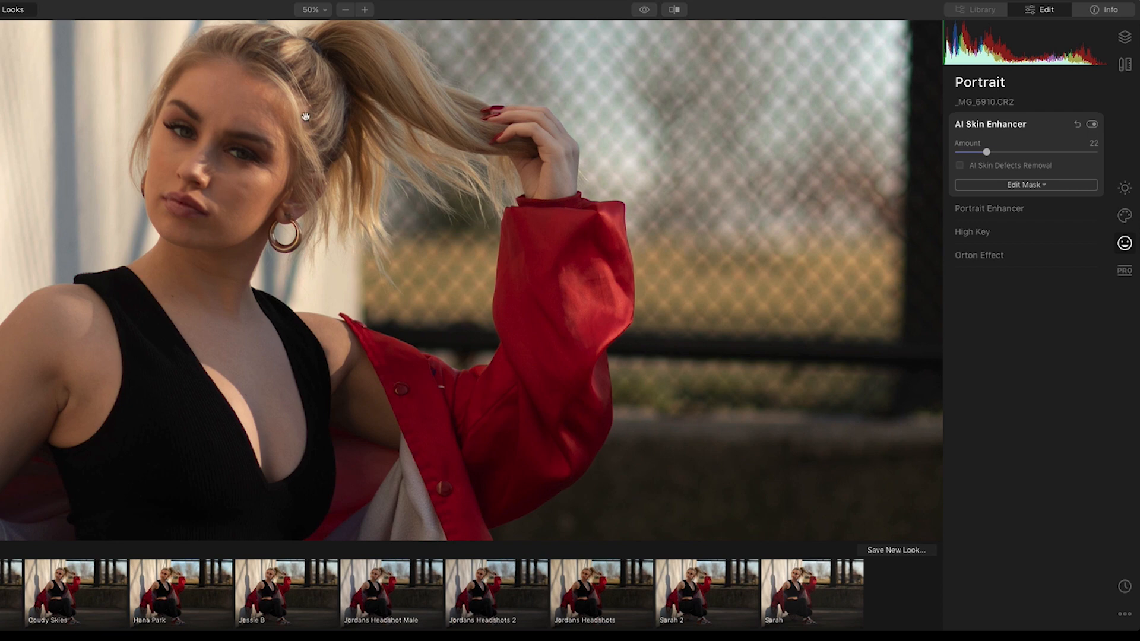
left_click(367, 9)
left_click_drag(320, 114, 423, 270)
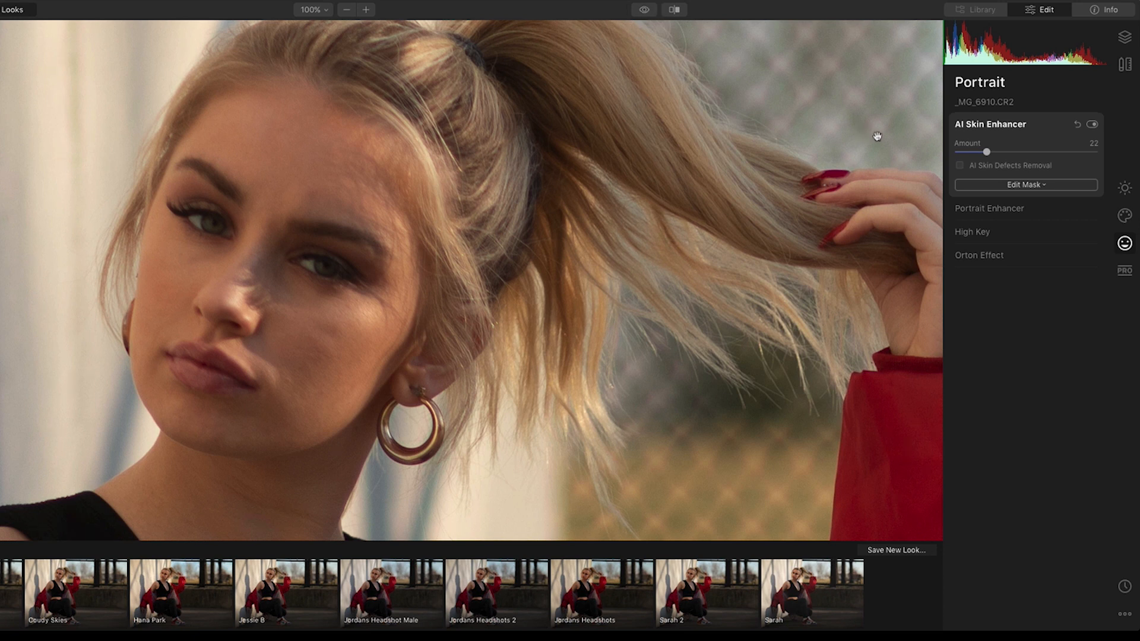
- Raise the AI Skin Enhancer Amount to 52, comparing the face before and after the adjustment
left_click_drag(987, 153, 1006, 153)
left_click(643, 11)
left_click(643, 11)
left_click(643, 10)
left_click(643, 11)
left_click_drag(1004, 153, 1030, 154)
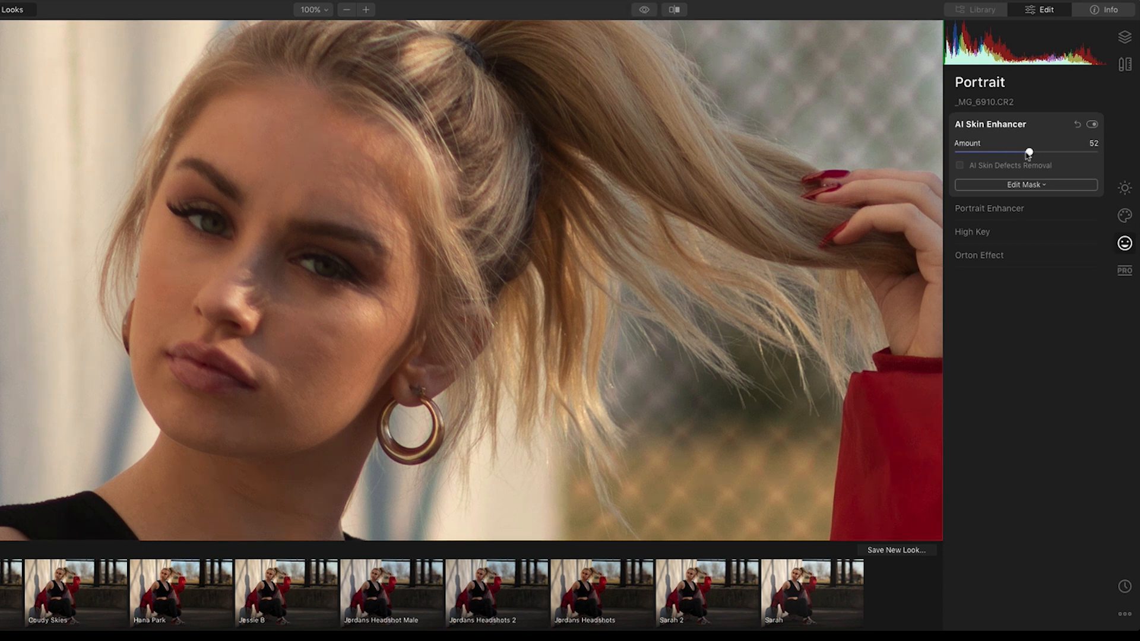
left_click(643, 10)
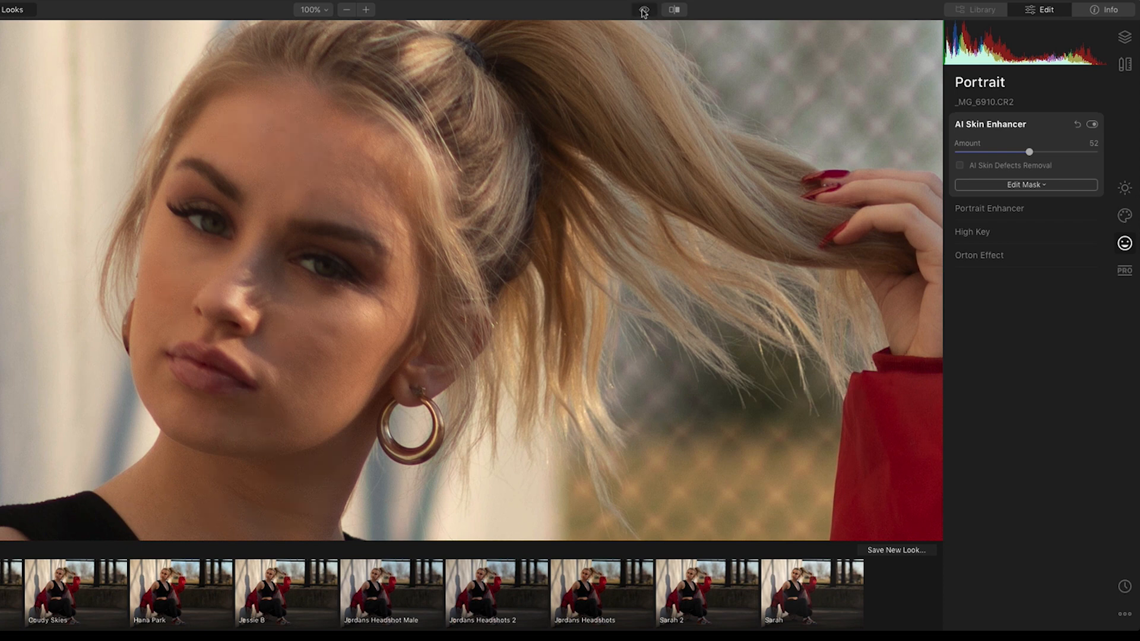
left_click(644, 11)
- Compare the before and after versions of the skin smoothing on the face at 200% magnification
left_click(367, 9)
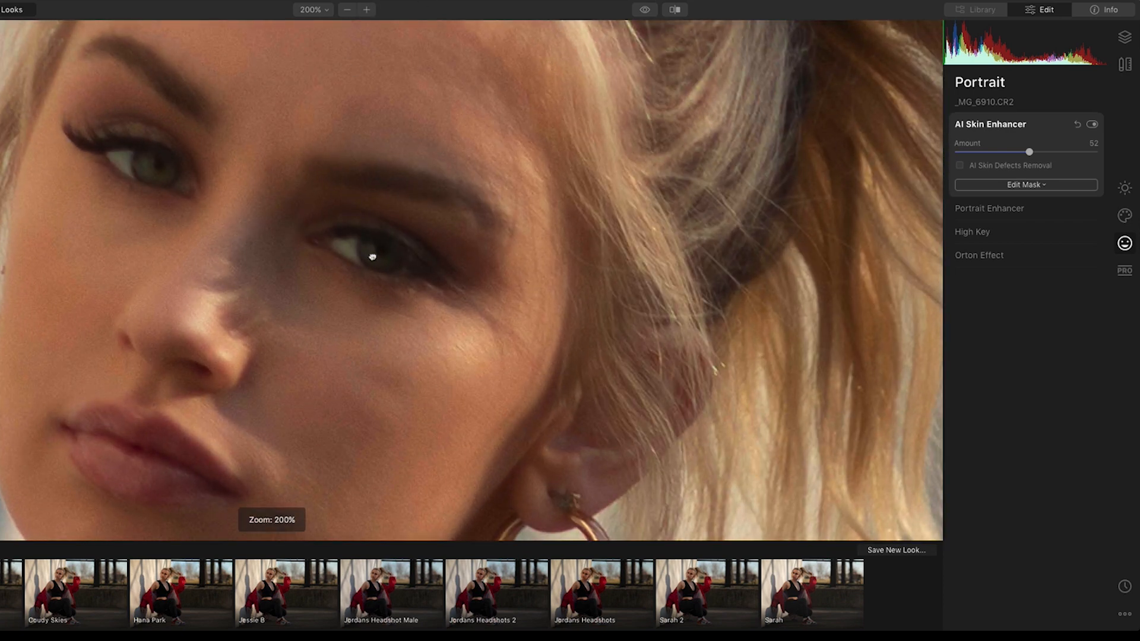
left_click_drag(370, 257, 352, 147)
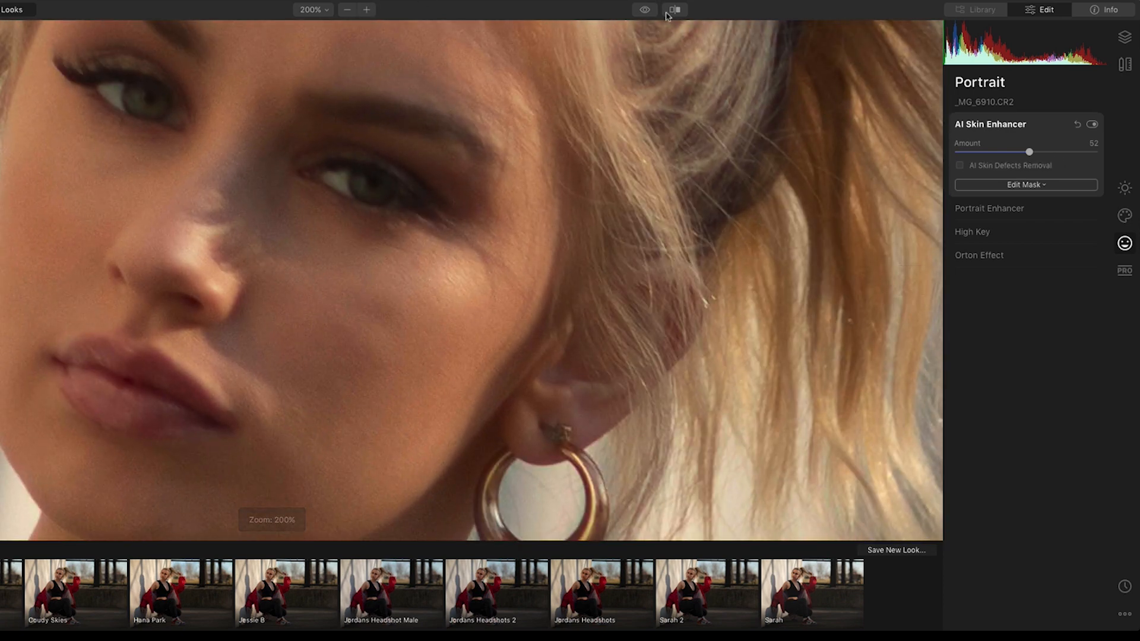
left_click(646, 10)
left_click(647, 10)
left_click(646, 10)
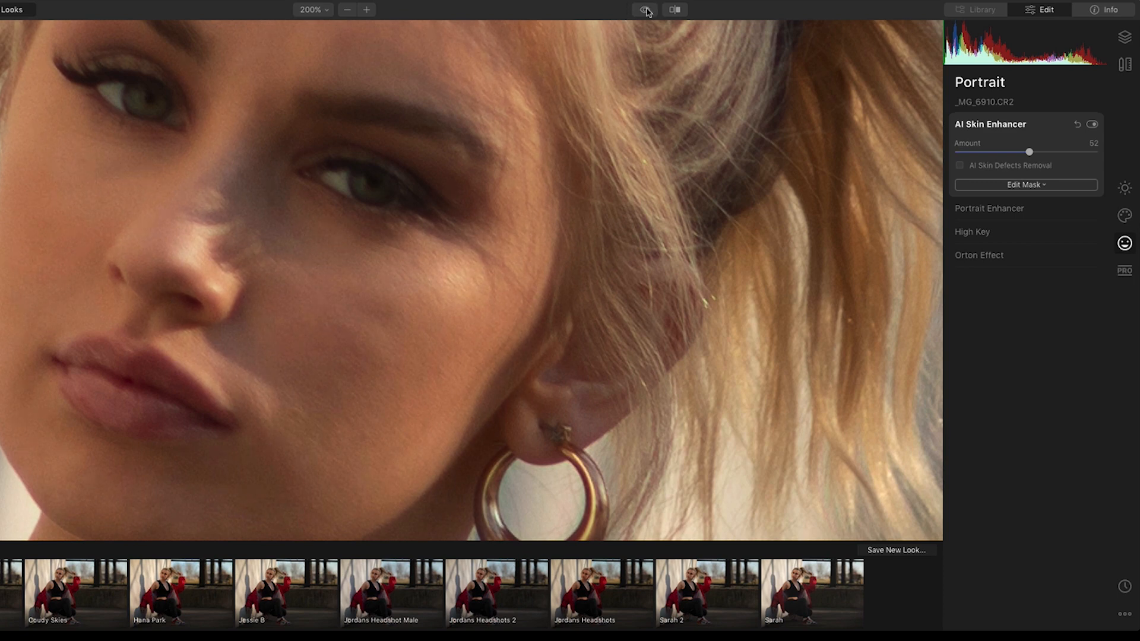
- Apply the Luminar 4 skin enhancement and return to the photo in Photoshop
left_click(345, 11)
left_click(346, 10)
left_click(345, 10)
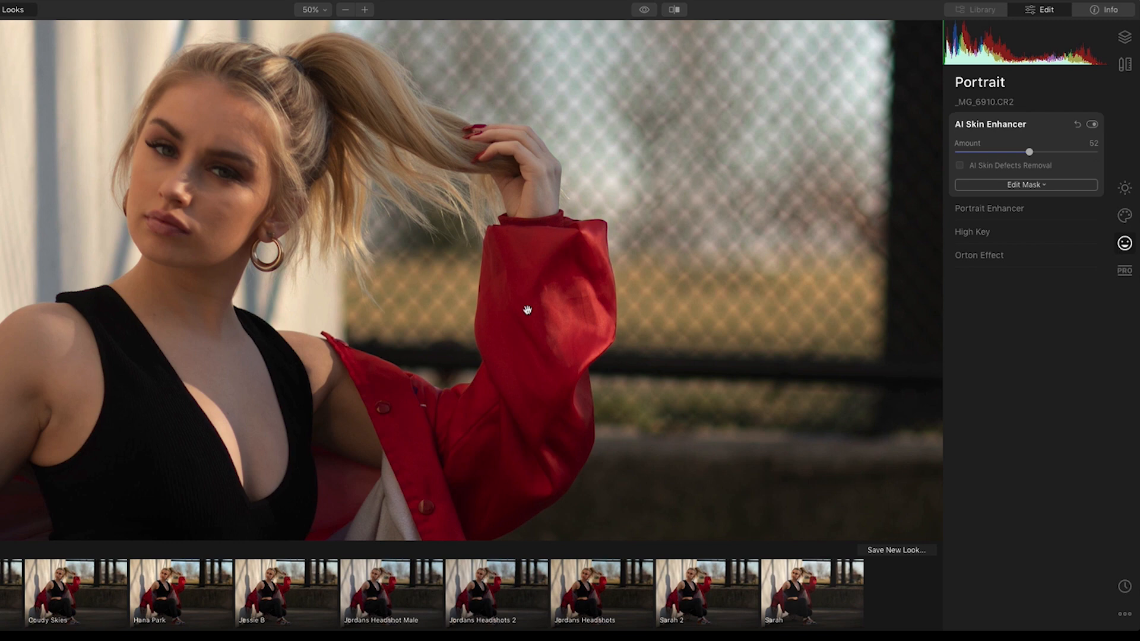
left_click_drag(232, 330, 303, 283)
left_click_drag(261, 395, 275, 254)
left_click_drag(352, 316, 350, 370)
left_click_drag(384, 235, 362, 353)
left_click_drag(431, 258, 446, 350)
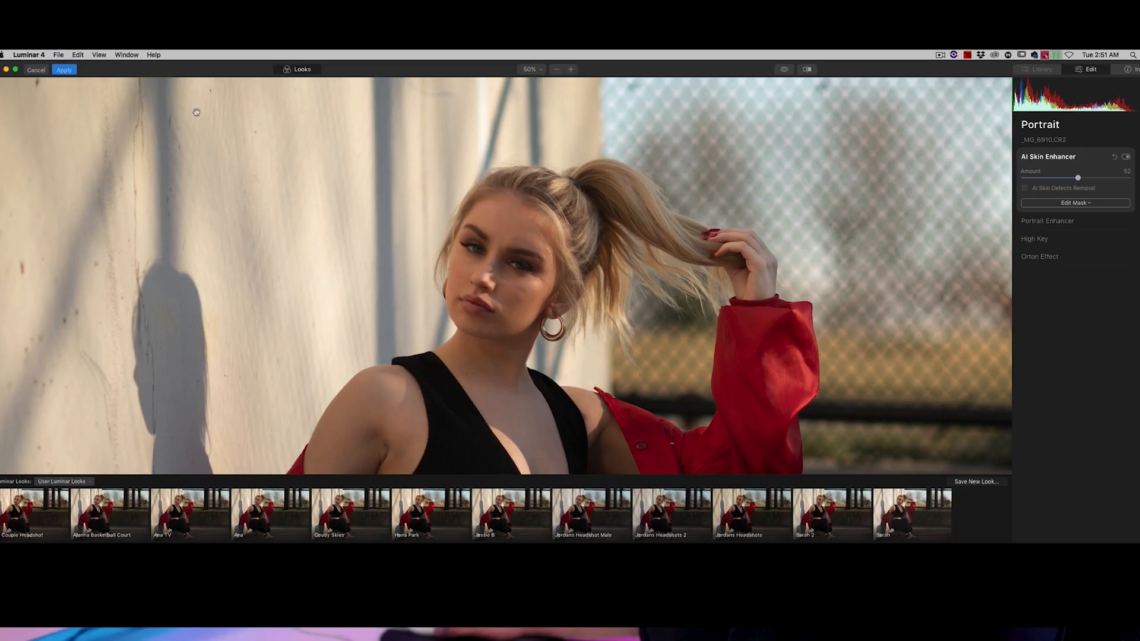
left_click(65, 70)
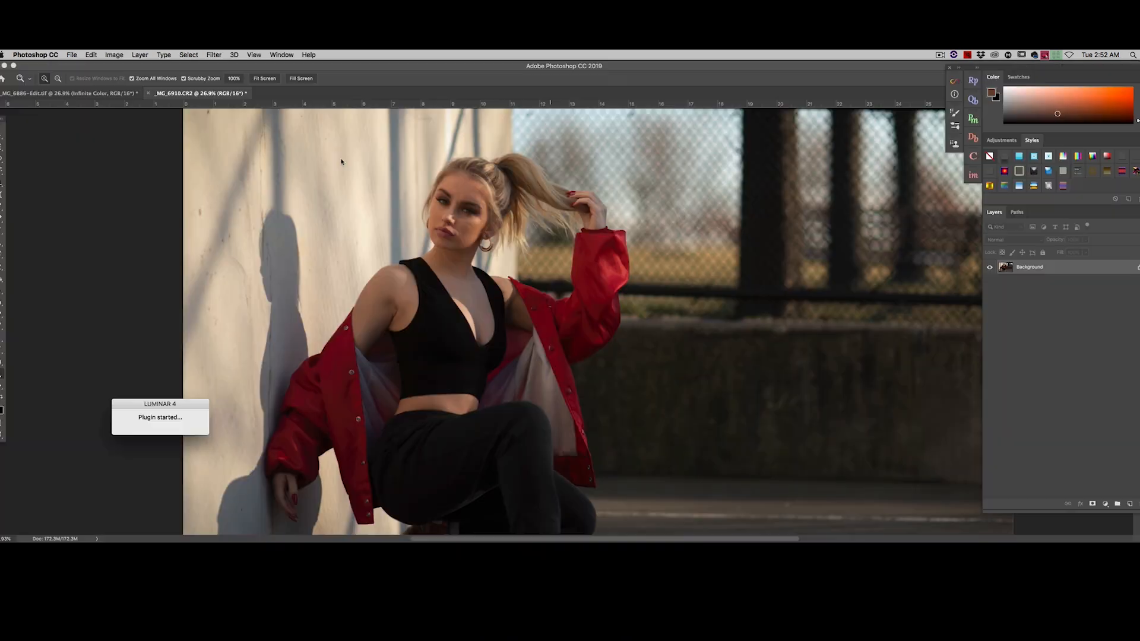
- Examine the smoothed skin on the face up close and the whole photo
left_click(480, 207)
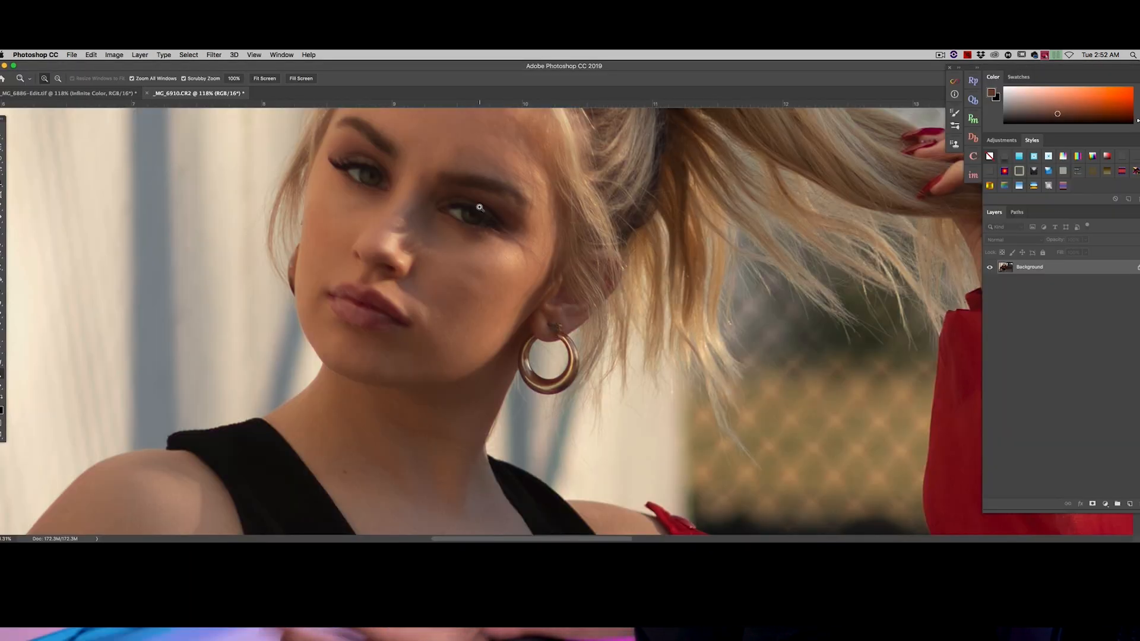
key("super+0")
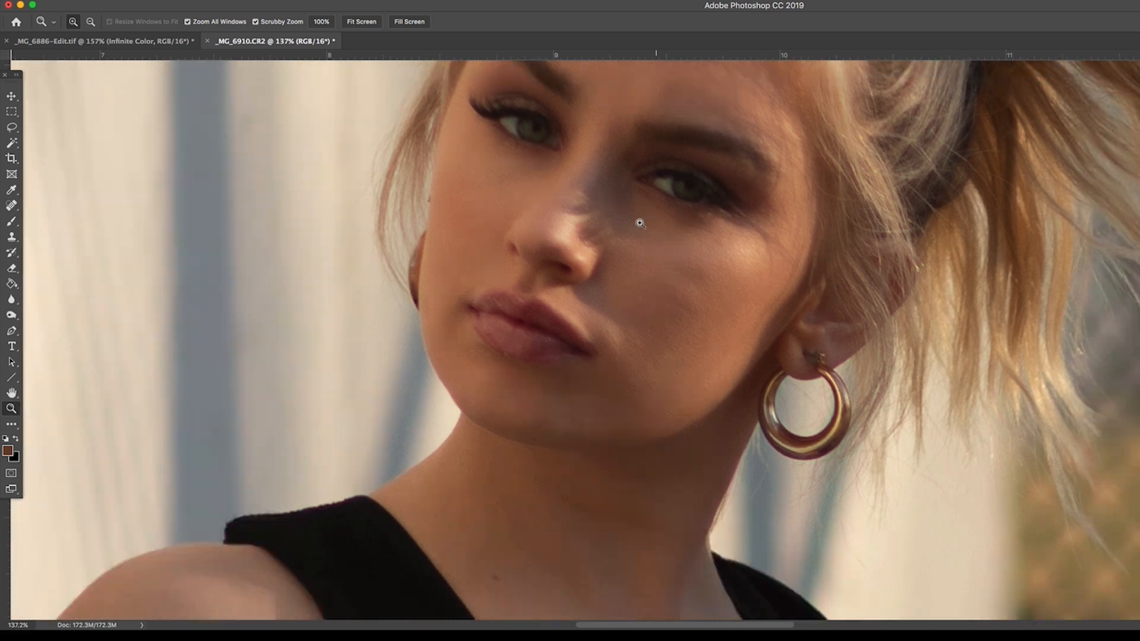
scroll(640, 223, "down", 3)
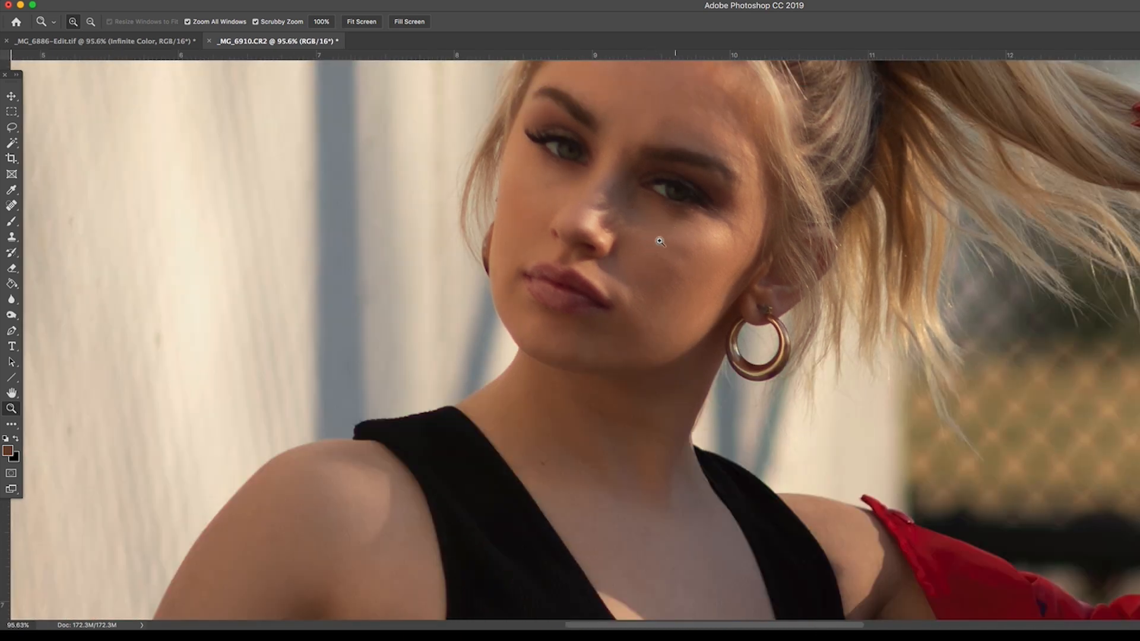
scroll(657, 236, "down", 5)
scroll(689, 271, "down", 1)
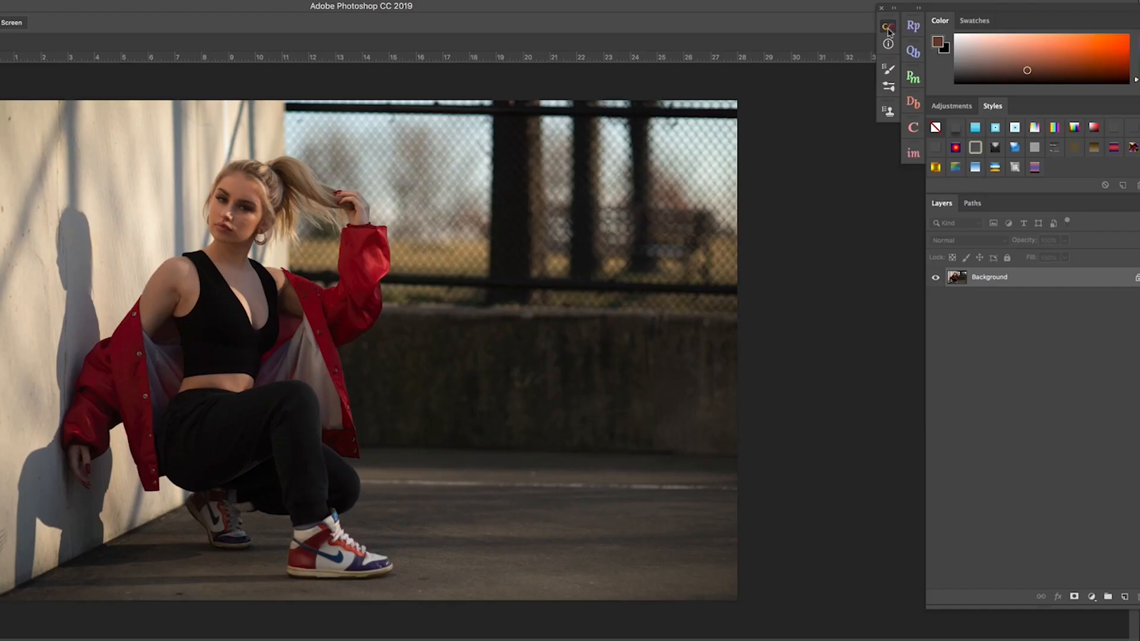
- Create a color grade with the Infinite Color plugin and generate several alternative random grades at Light intensity
left_click(888, 29)
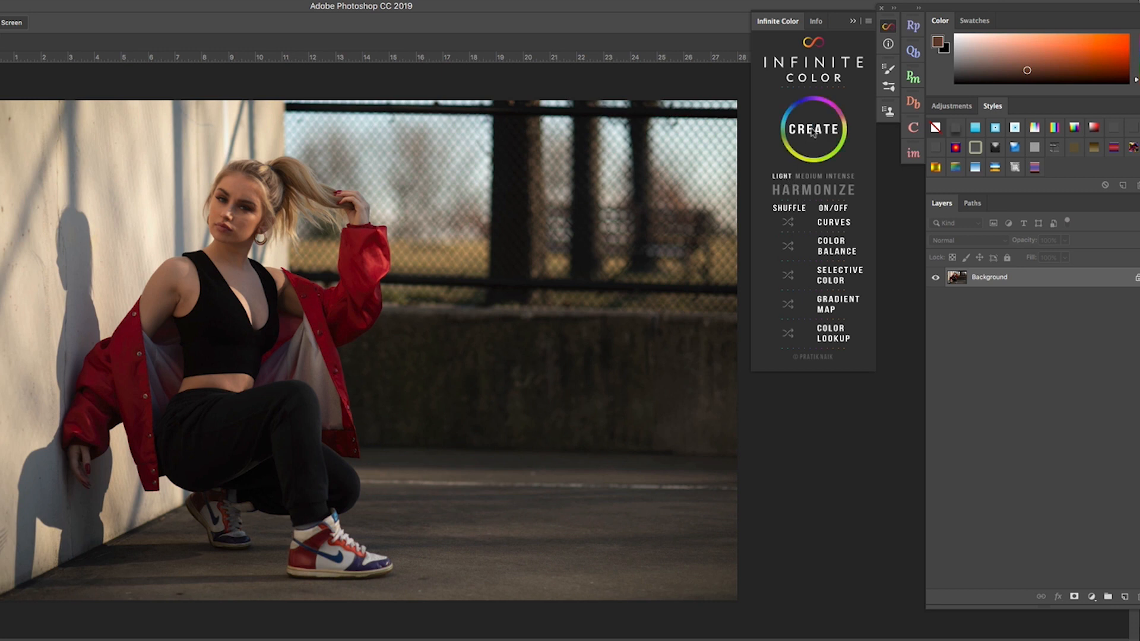
left_click(813, 132)
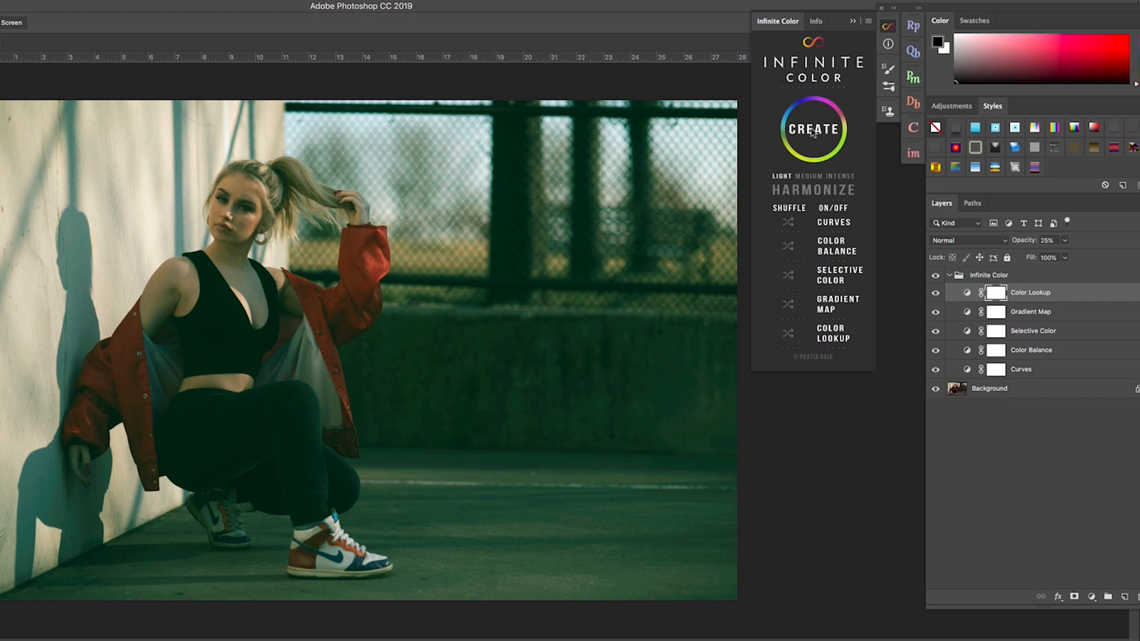
left_click(815, 132)
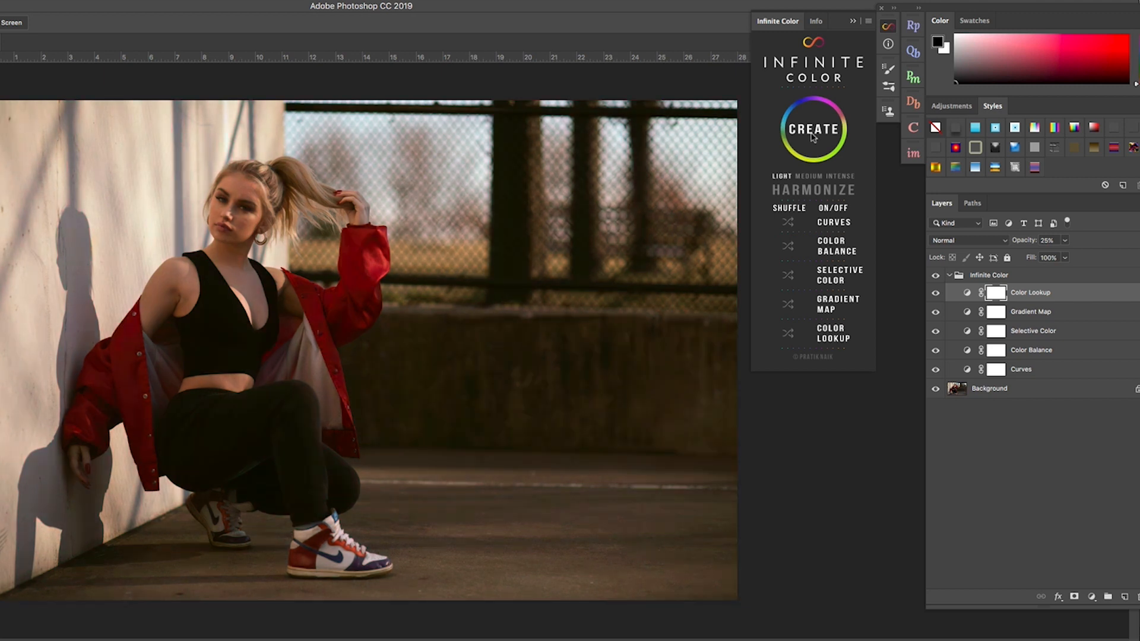
left_click(811, 133)
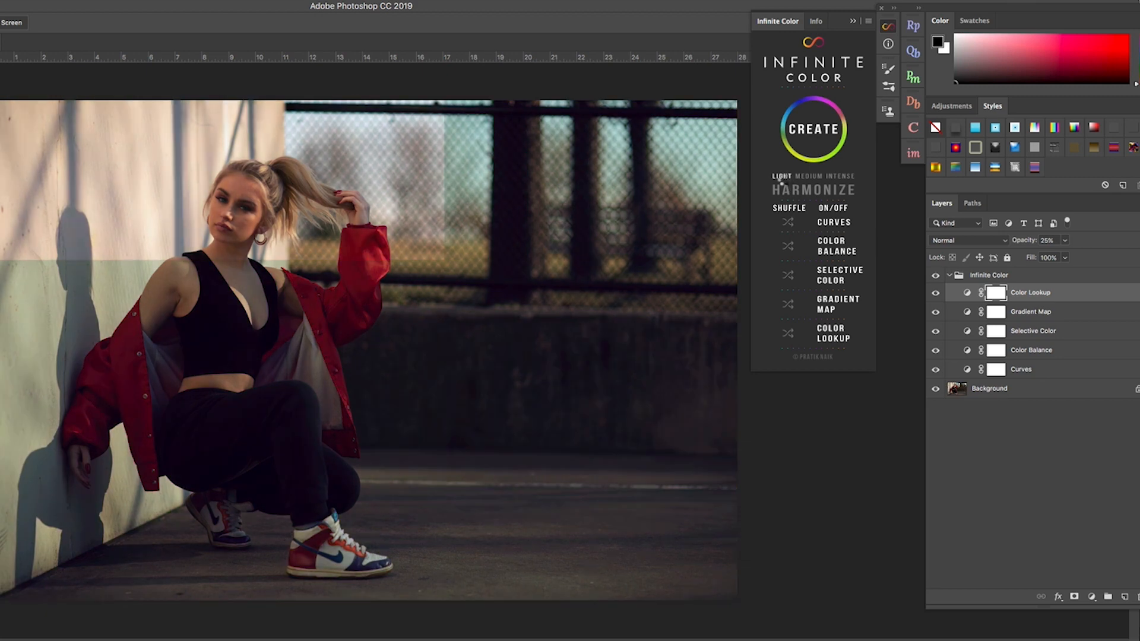
left_click(813, 136)
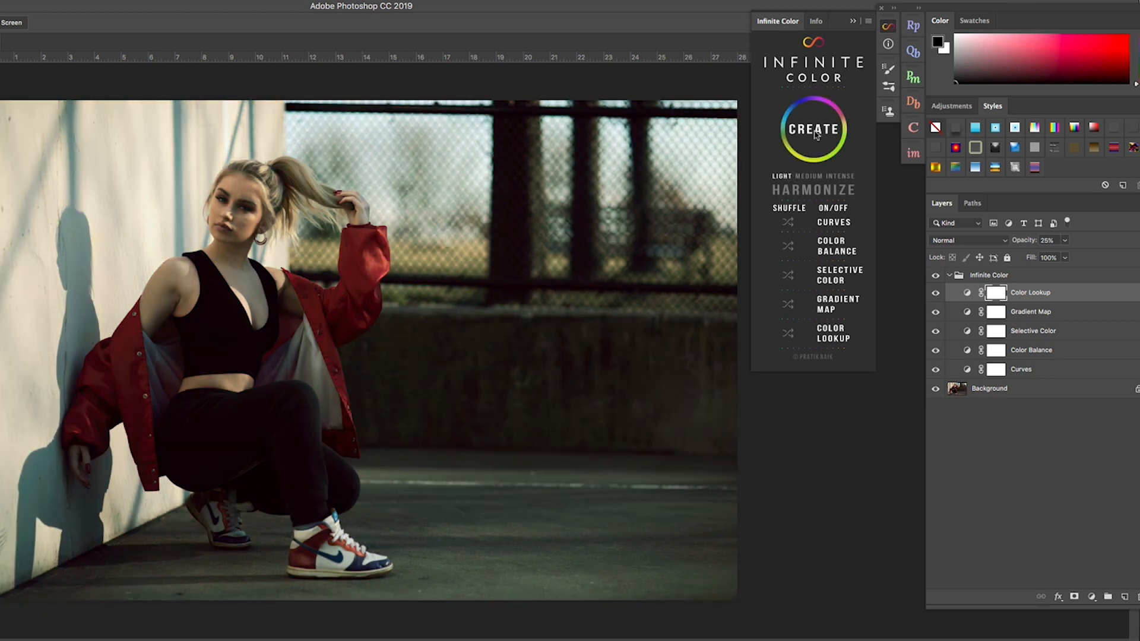
left_click(816, 135)
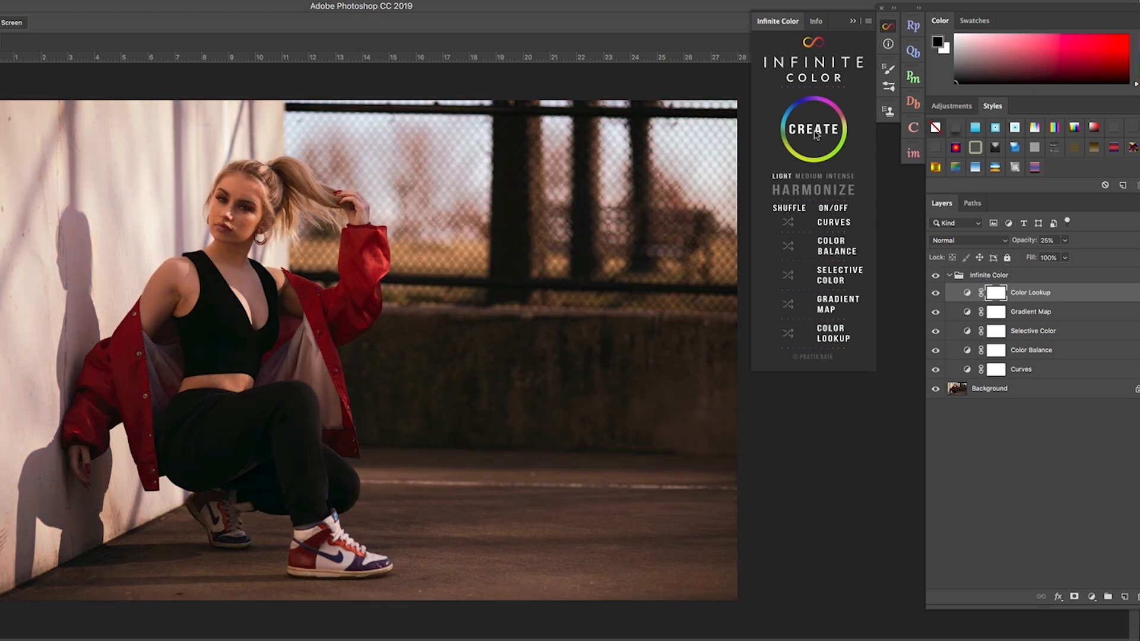
left_click(816, 134)
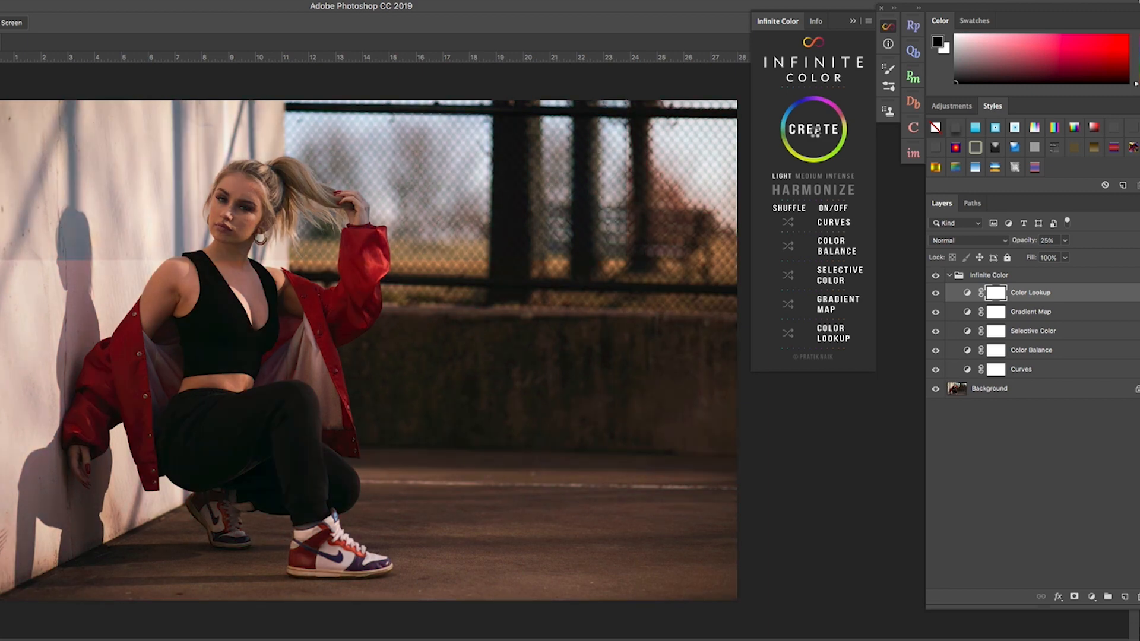
left_click(816, 134)
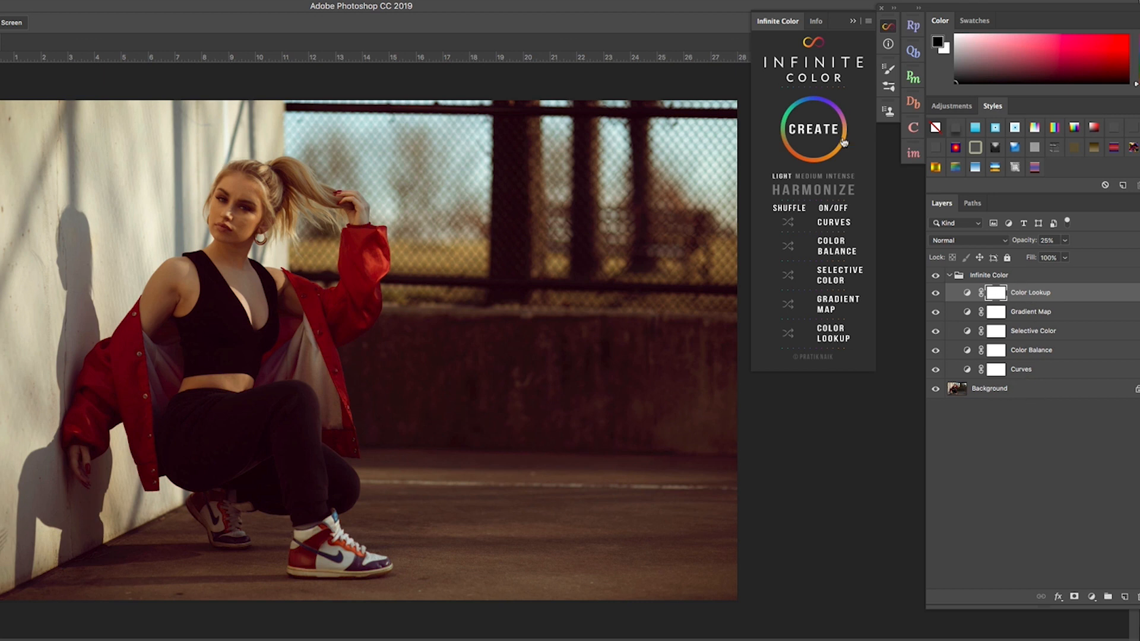
left_click(822, 136)
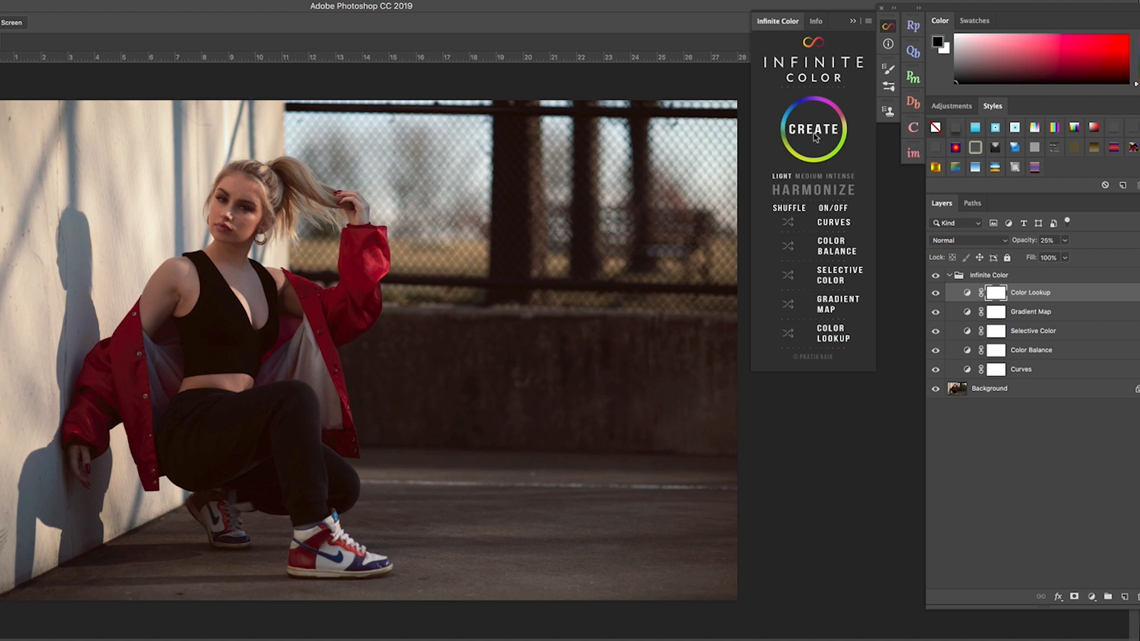
left_click(815, 136)
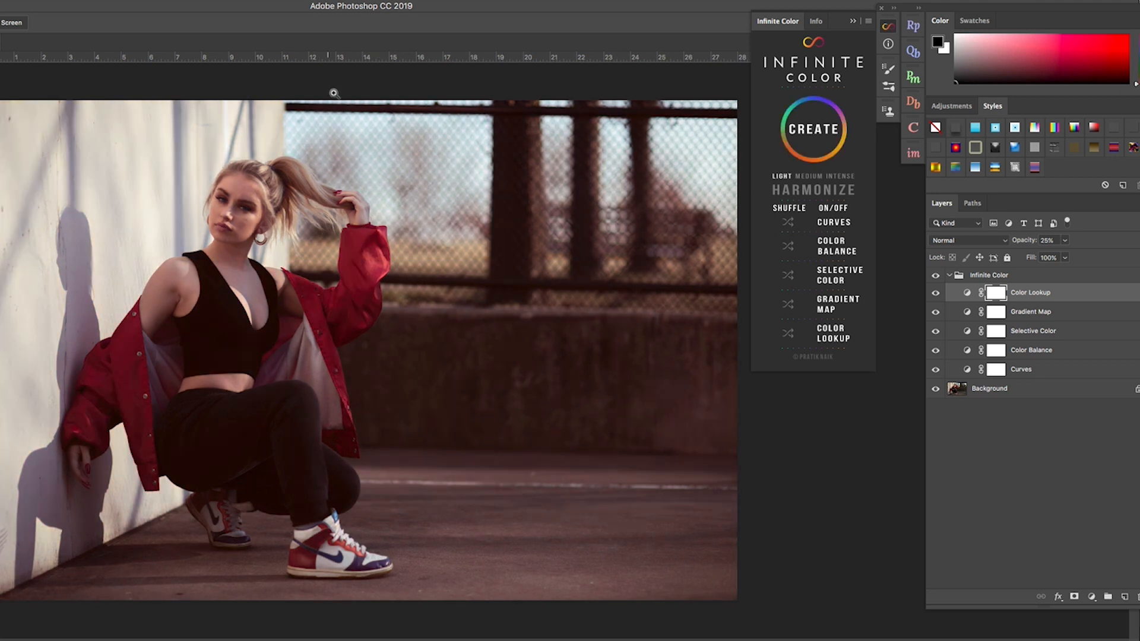
- Replace the generated Infinite Color group with a copy of the Infinite Color group from _MG_6886-Edit.tif
left_click(984, 277)
key("Delete")
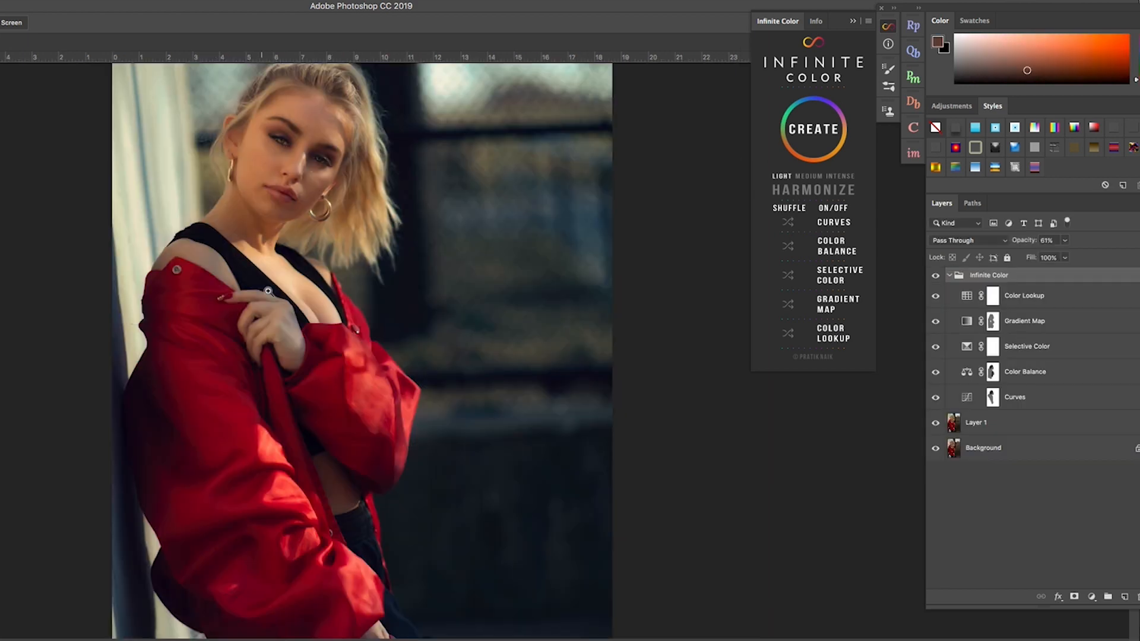
key("ctrl+minus")
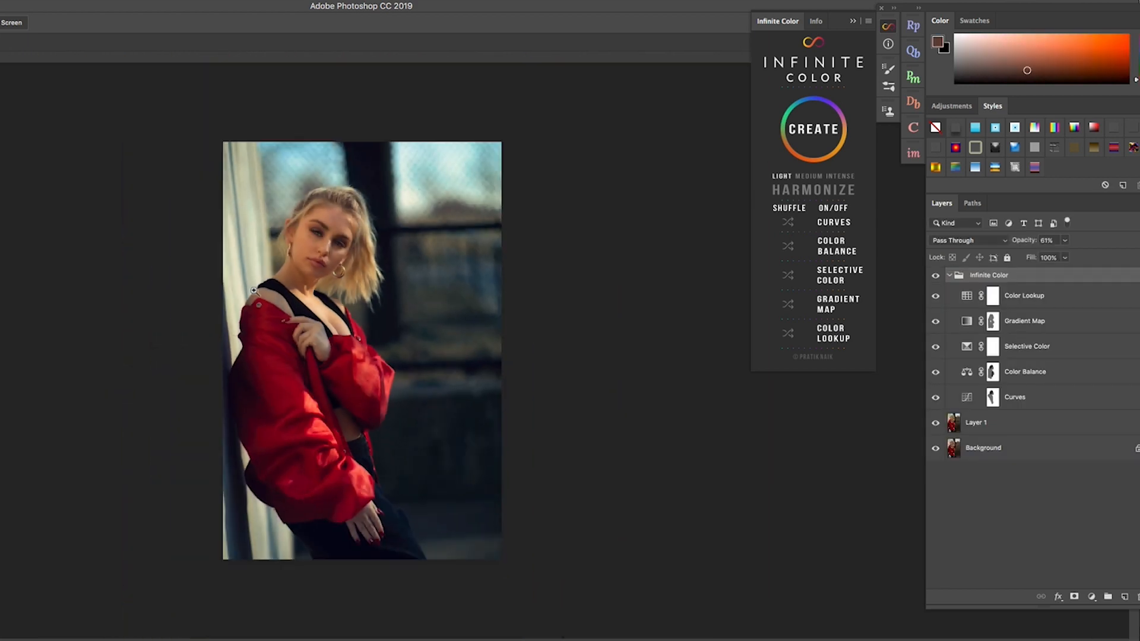
key("ctrl+minus")
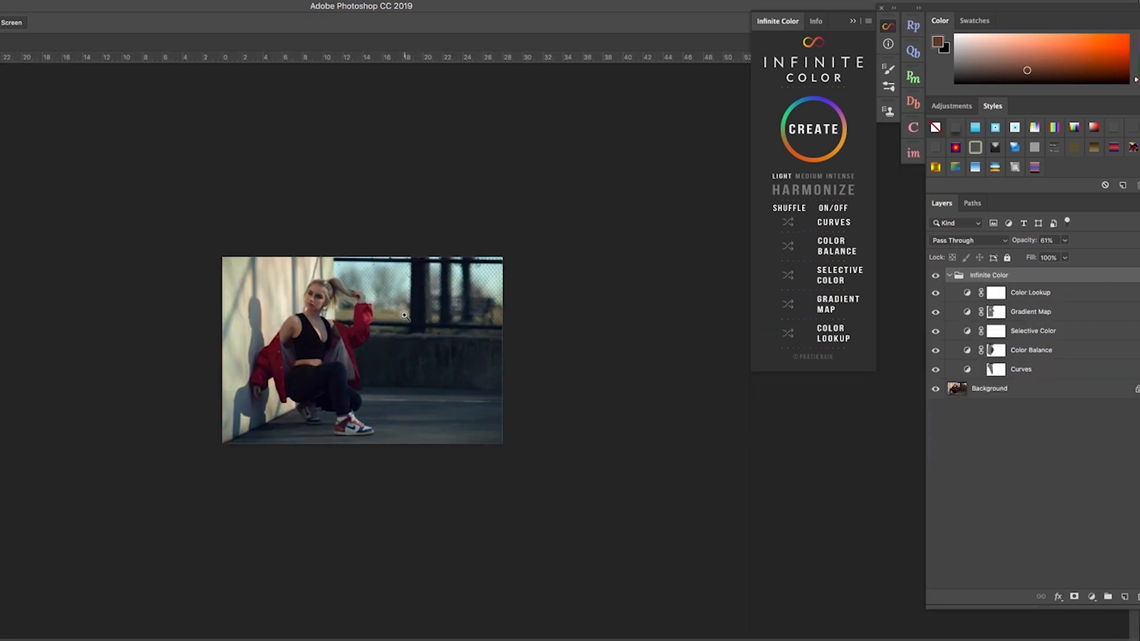
left_click_drag(388, 297, 436, 297)
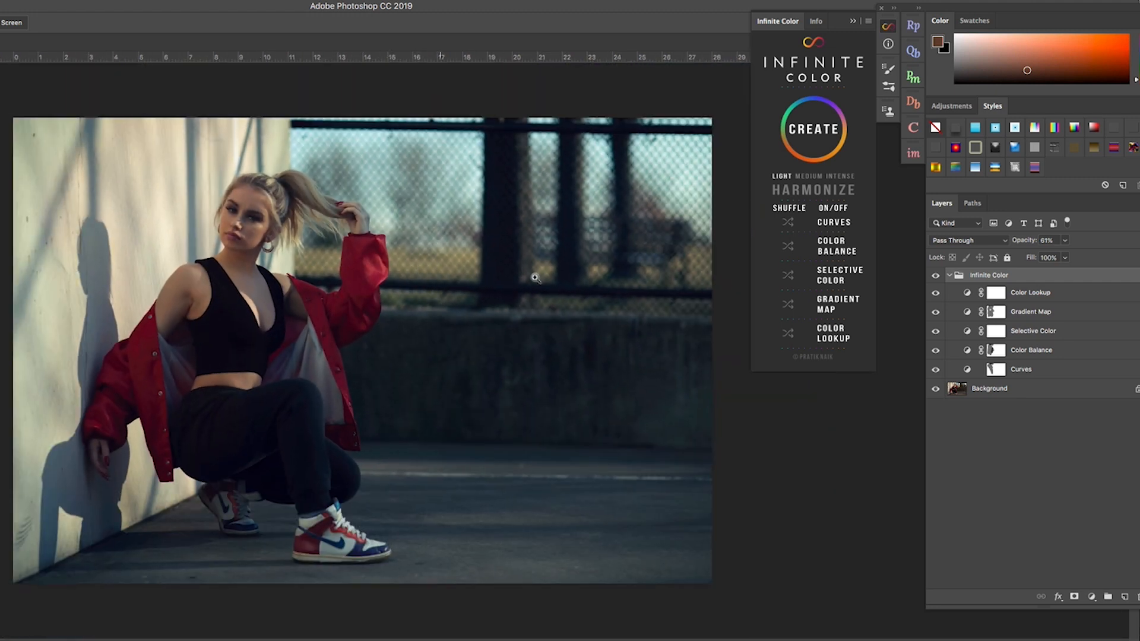
- Reset the masks of the copied Curves, Color Balance and Gradient Map layers by filling them with white
left_click(860, 299)
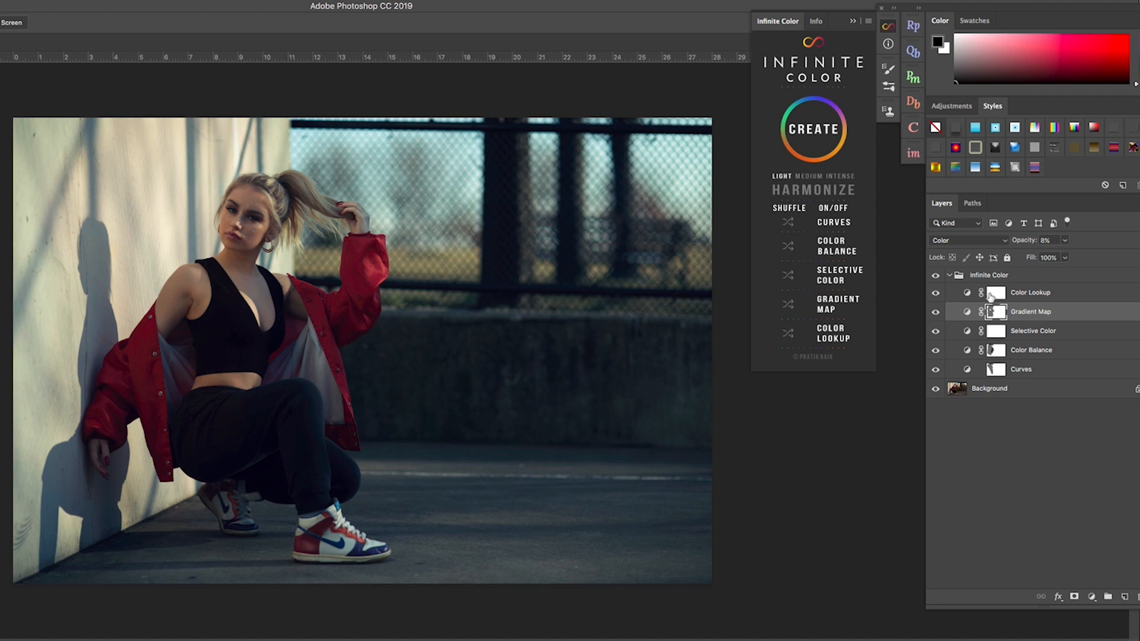
left_click(990, 368)
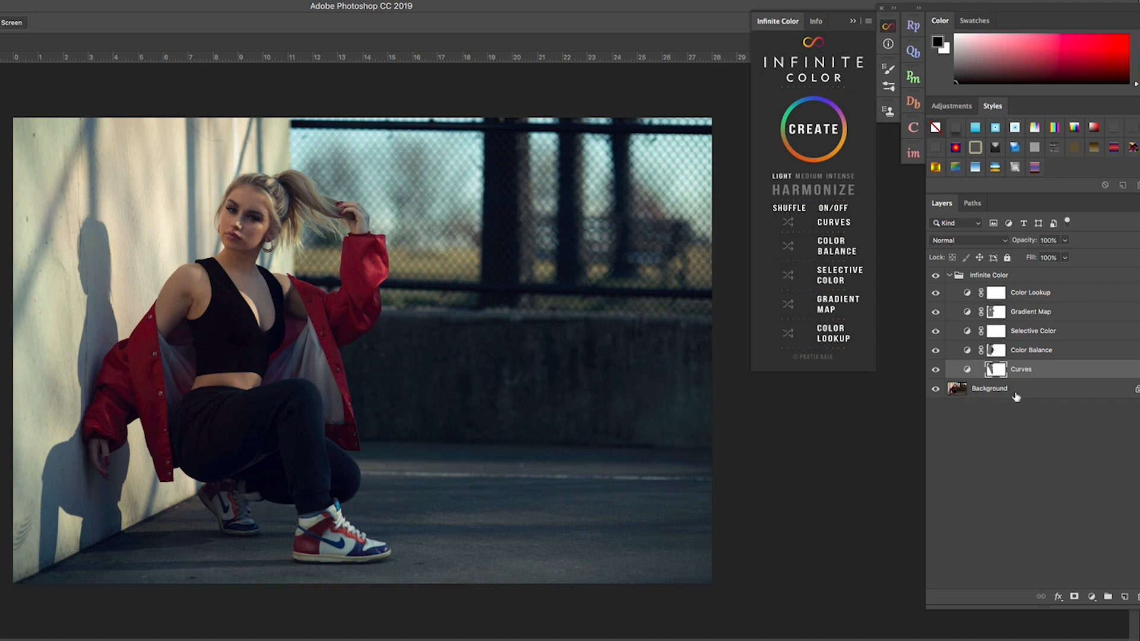
key("b")
key("x")
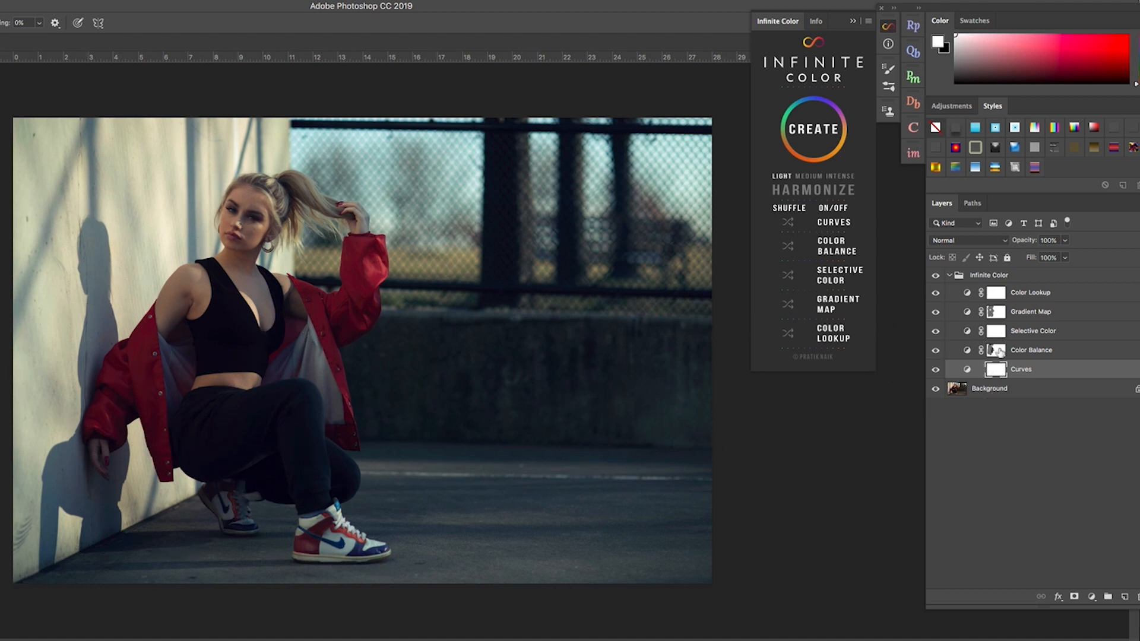
left_click(1000, 351)
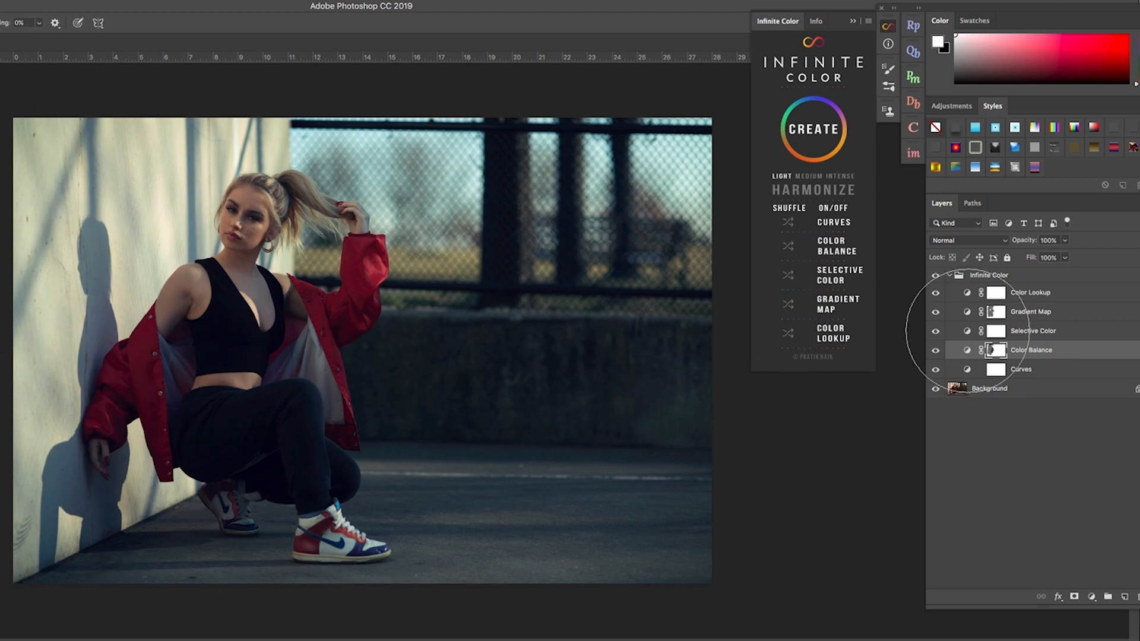
left_click(996, 312)
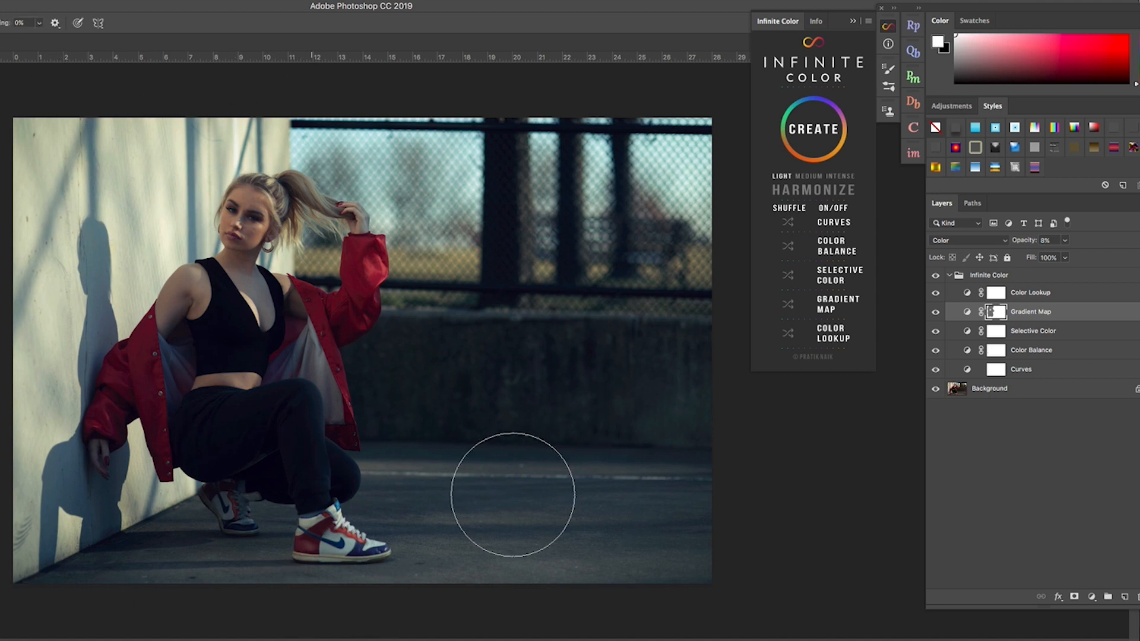
left_click(949, 289)
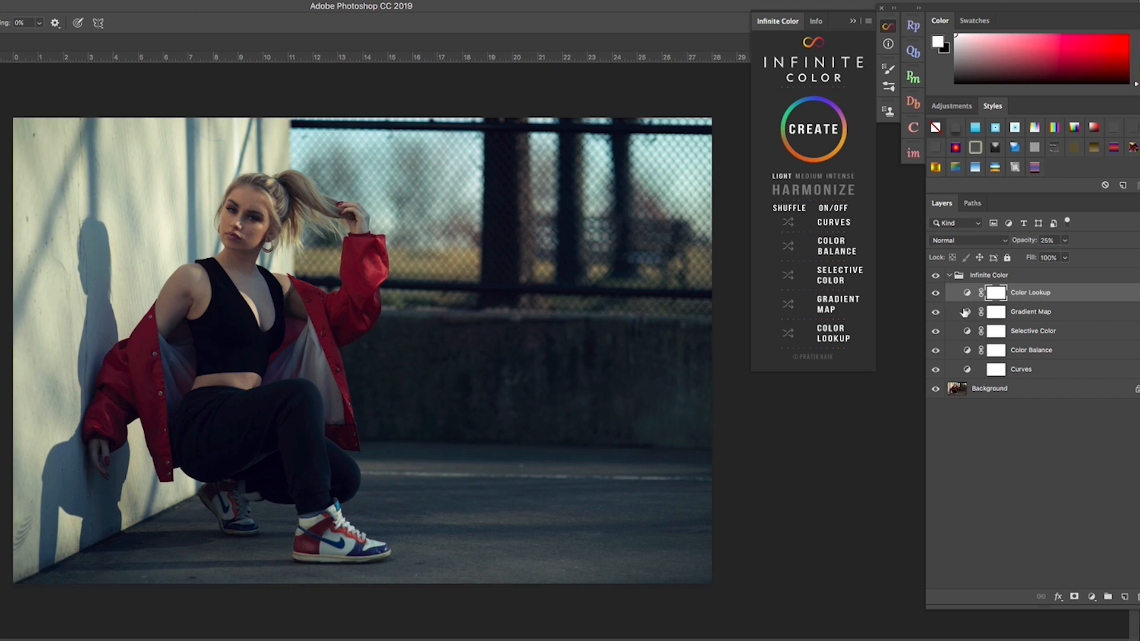
- Compare the image with and without the Curves layer, and paint black on its mask over the model's skin
left_click(998, 370)
key("x")
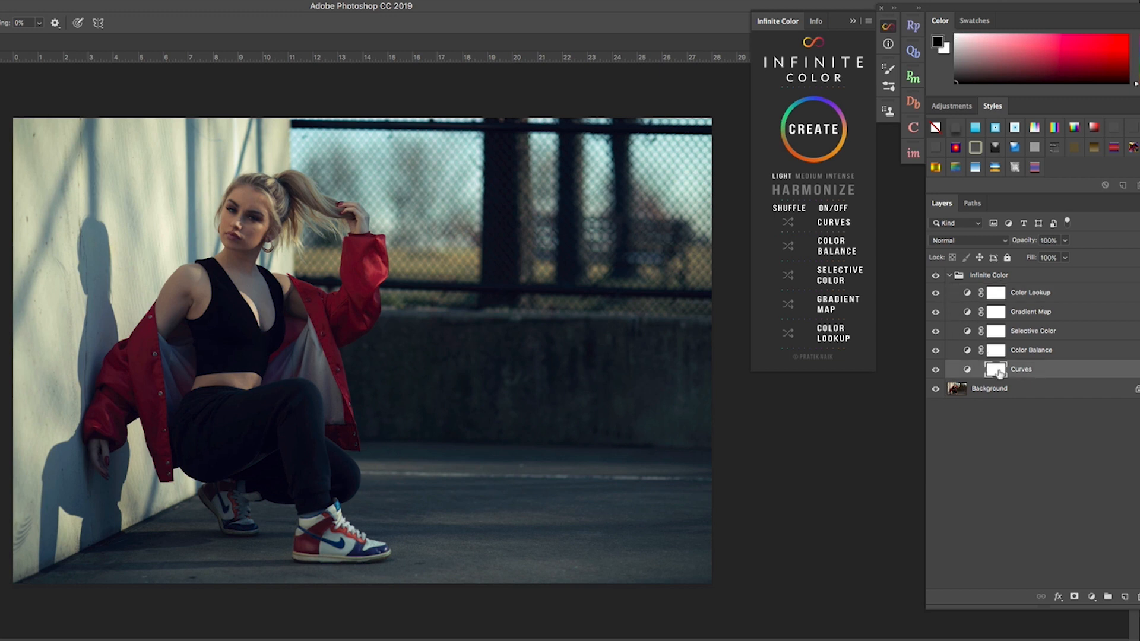
left_click(937, 370)
left_click(937, 371)
left_click(936, 371)
left_click(937, 370)
left_click(937, 371)
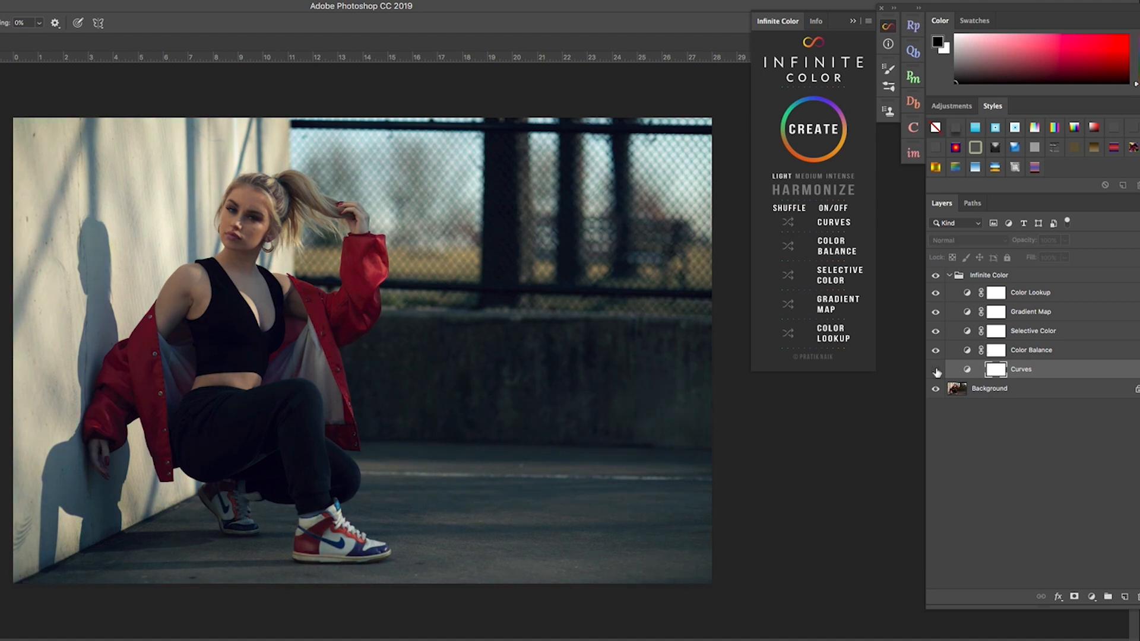
left_click(937, 371)
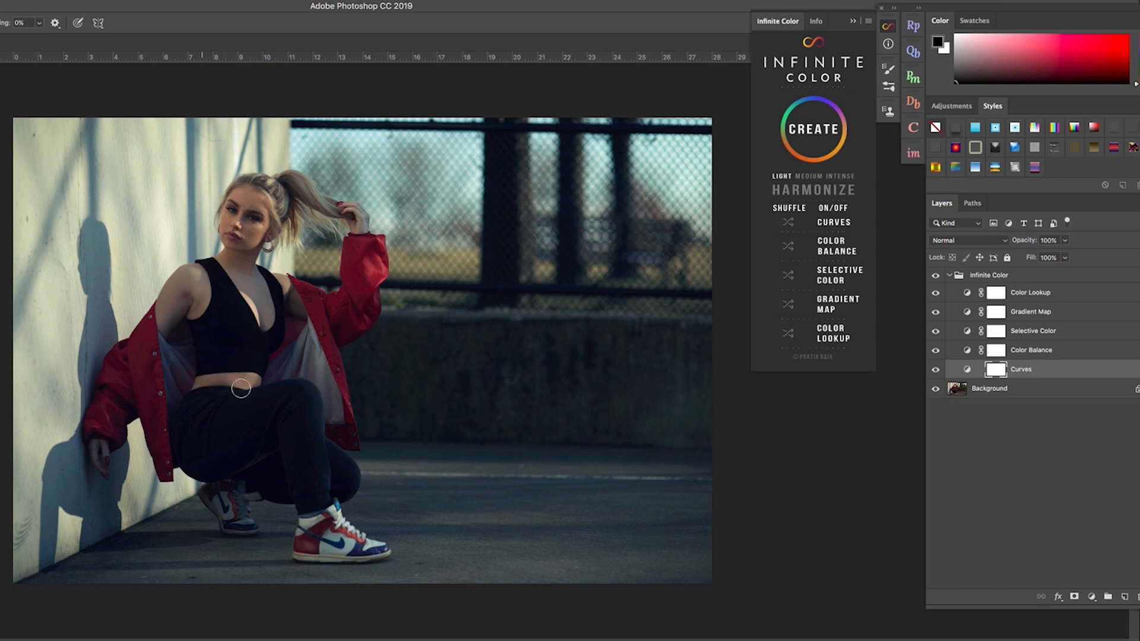
mouse_move(161, 329)
left_mouse_down()
mouse_move(228, 301)
mouse_move(329, 315)
mouse_move(363, 227)
left_mouse_up()
left_click(934, 370)
left_click(935, 370)
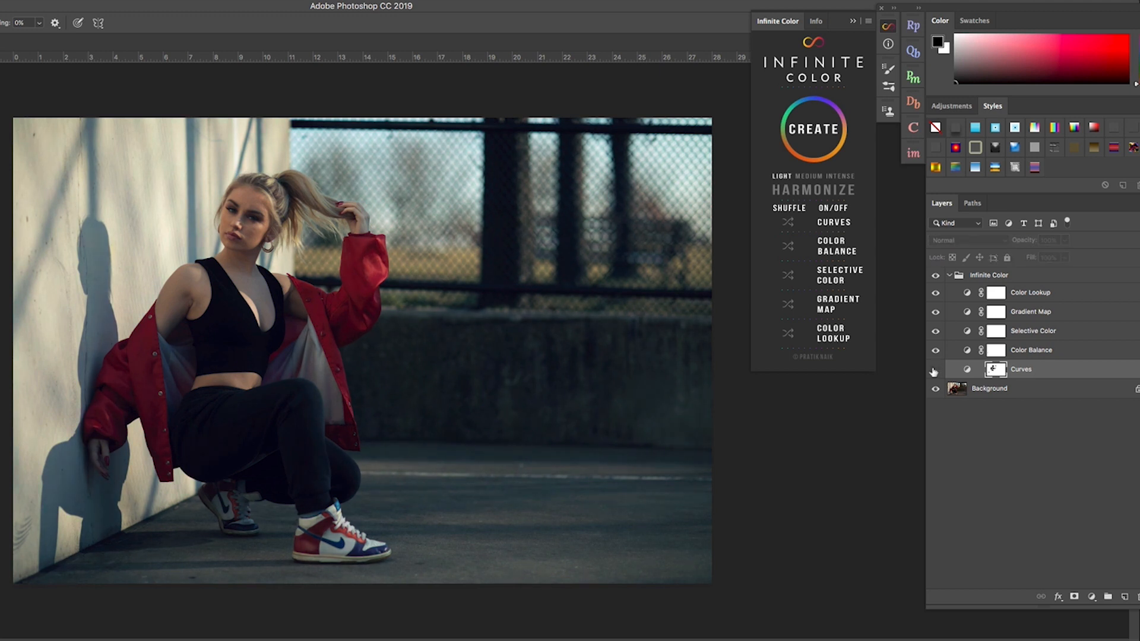
- Compare the image with and without the Color Balance layer, and paint black on its mask over the model's skin
left_click(1018, 353)
left_click(935, 352)
left_click(935, 351)
left_click(935, 352)
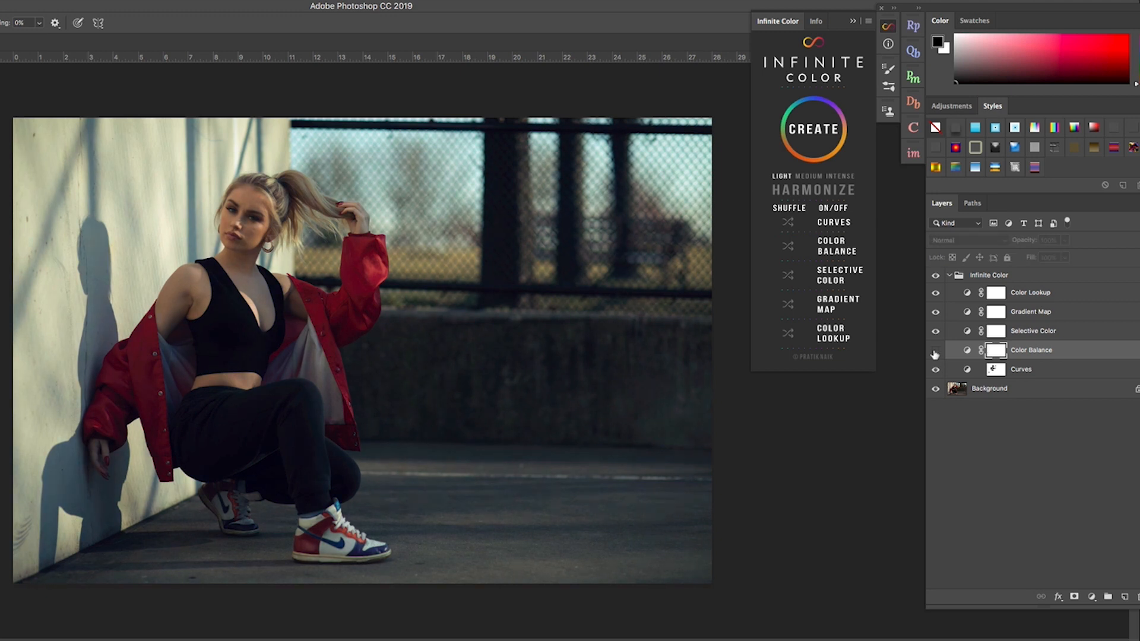
left_click(935, 353)
left_click(935, 353)
left_click(935, 351)
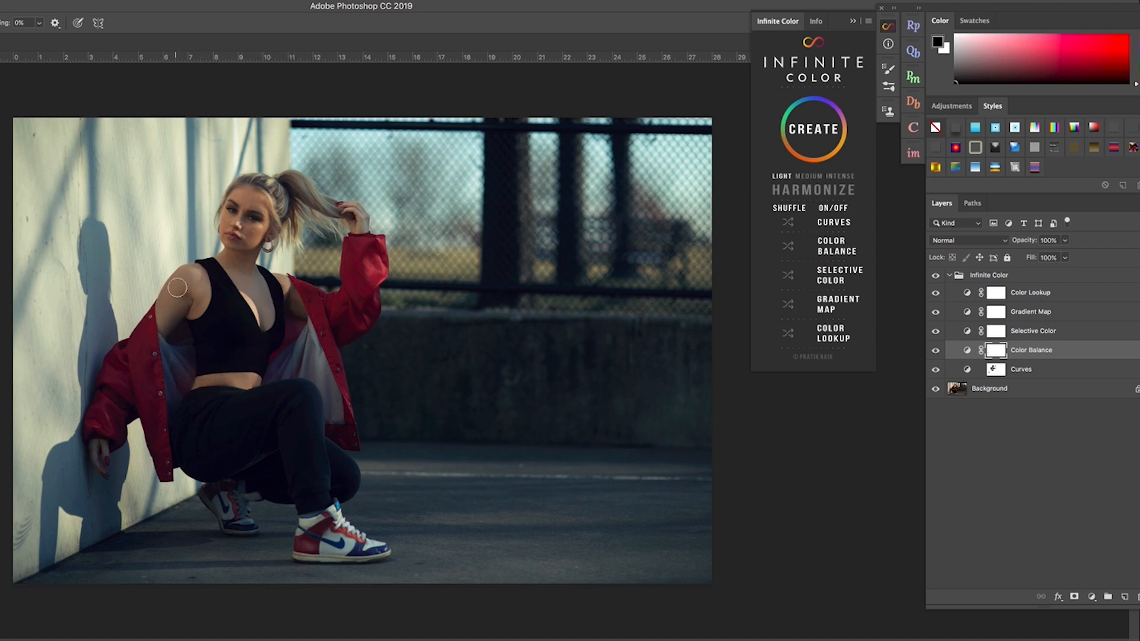
left_click_drag(202, 279, 206, 281)
- Paint black on the Gradient Map layer mask over the model's skin and check the layer's effect
left_click(997, 315)
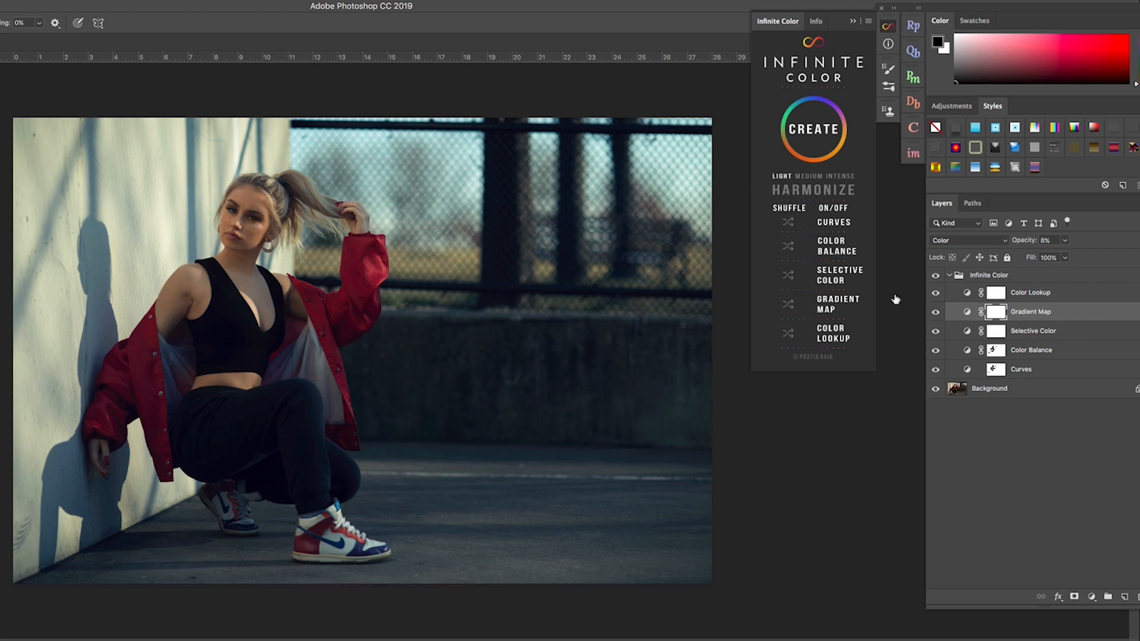
mouse_move(235, 223)
left_mouse_down()
mouse_move(244, 256)
mouse_move(239, 245)
left_mouse_up()
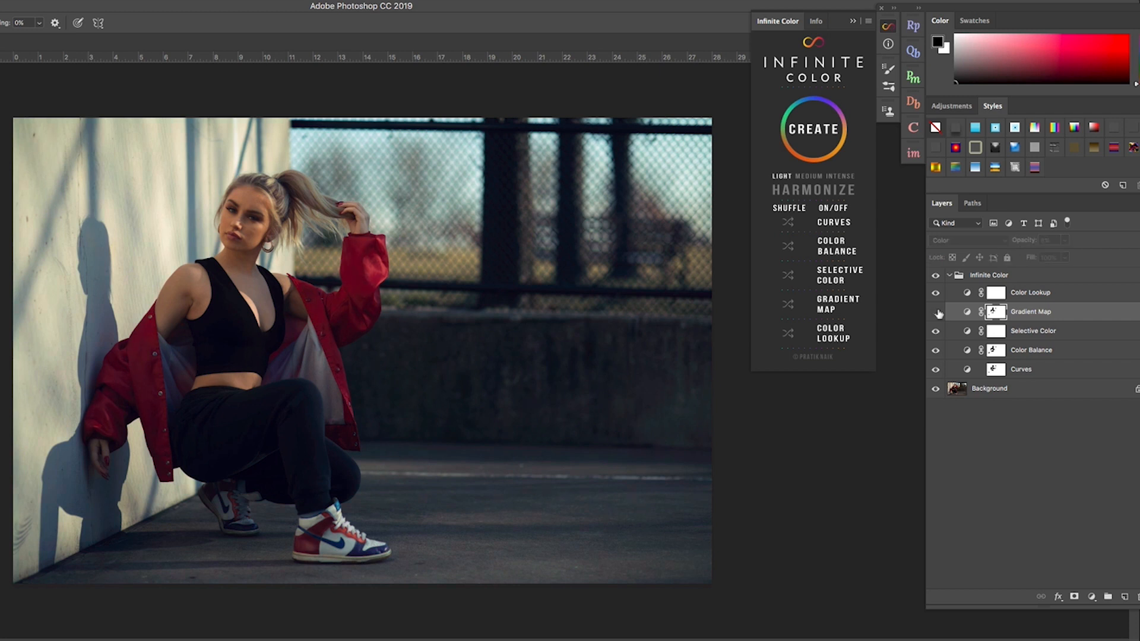
left_click(937, 313)
left_click(933, 312)
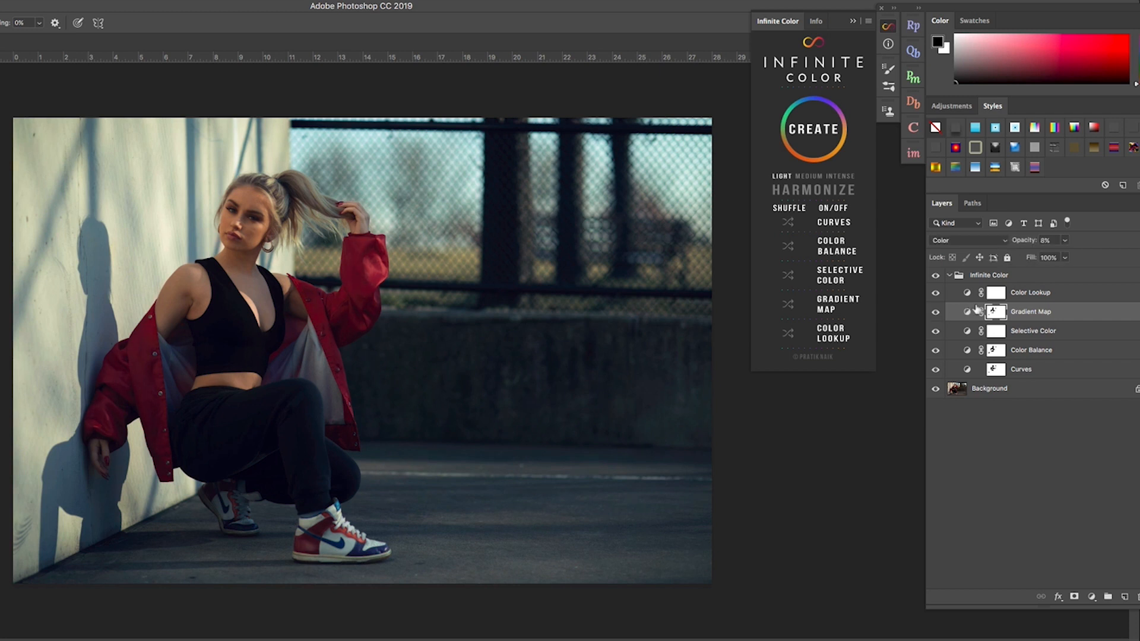
left_click(1030, 292)
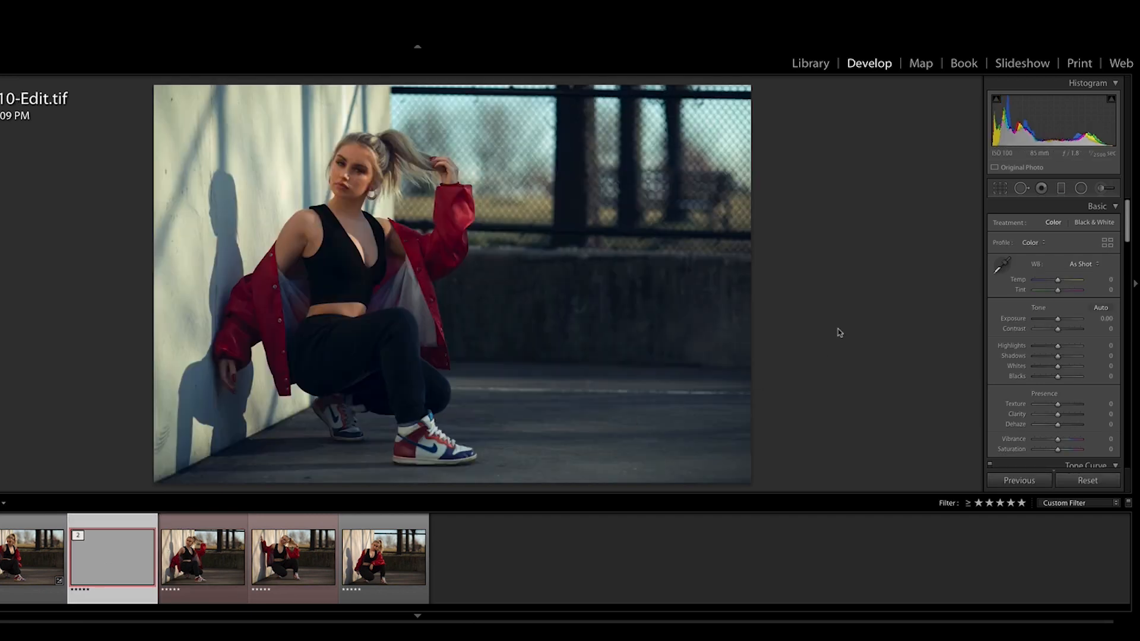
- In Lightroom, compare the color-graded photo with the original _MG_6910.CR2 several times
key("Right")
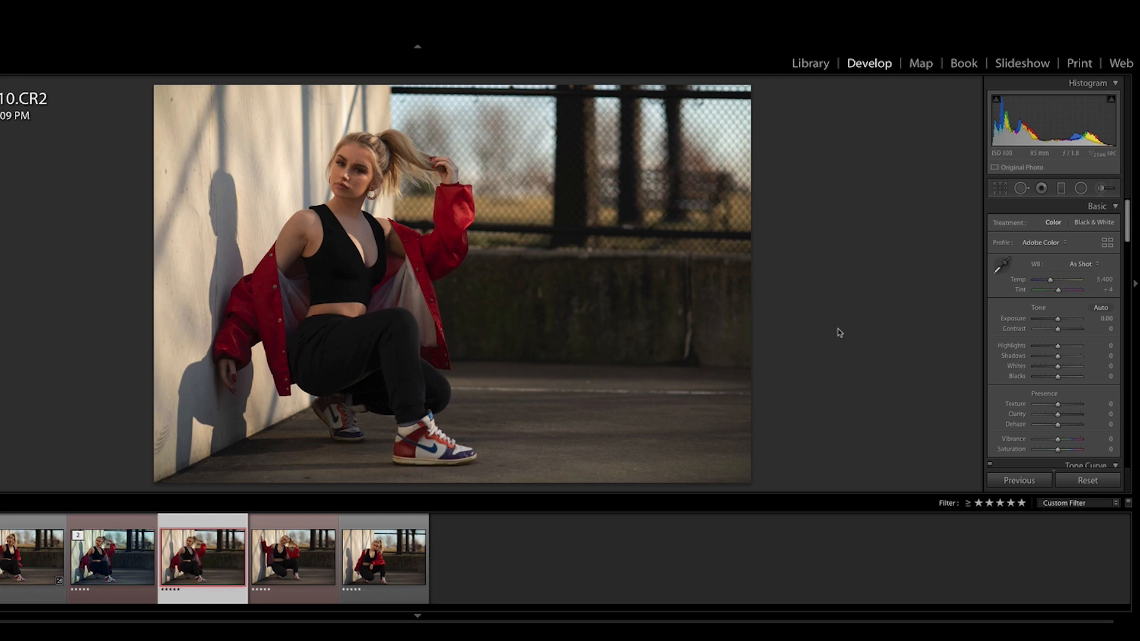
key("Left")
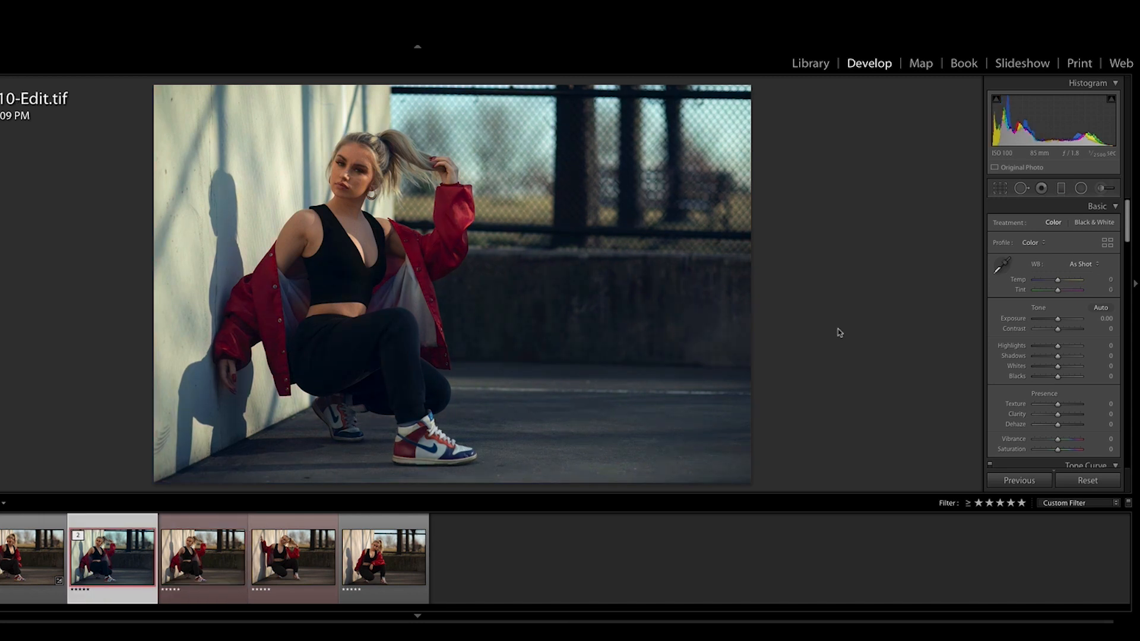
key("Right")
key("Left")
key("Right")
key("Left")
key("Right")
key("Left")
- Match the white balance of the graded photo to the edited reference portrait with Temp −5 and Tint −2
left_click(2, 558)
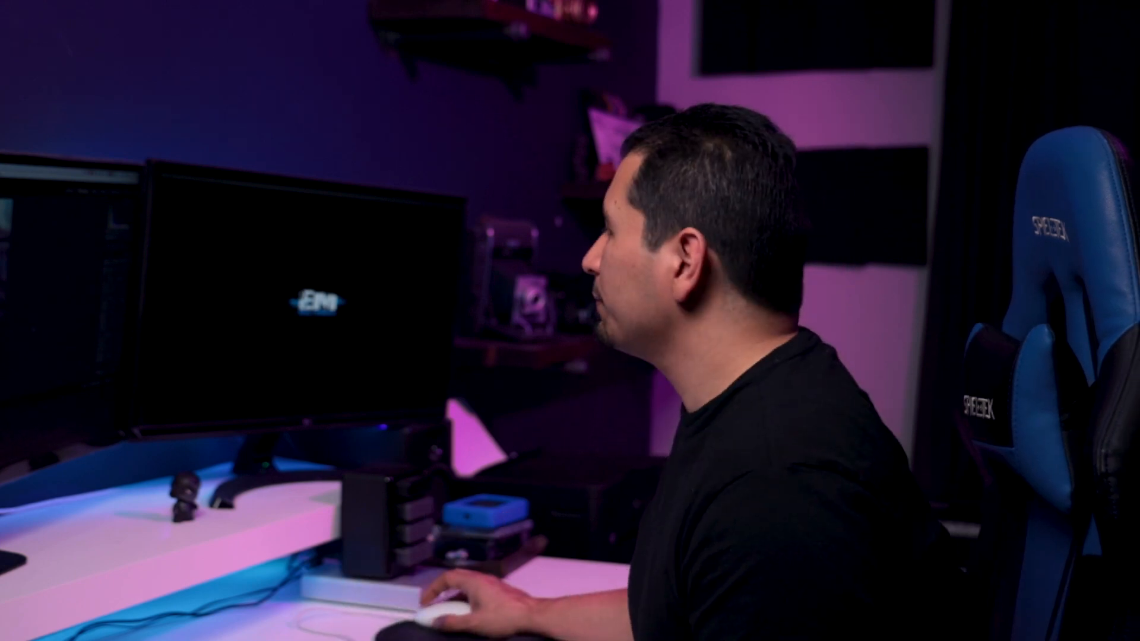
left_click(113, 559)
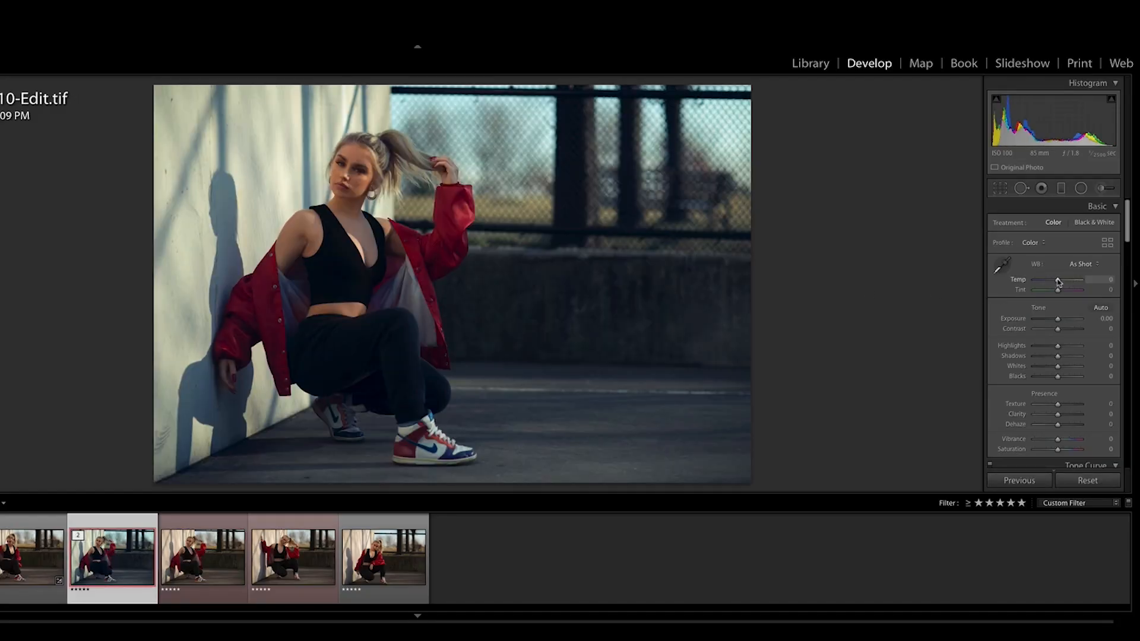
left_click_drag(1057, 283, 1059, 292)
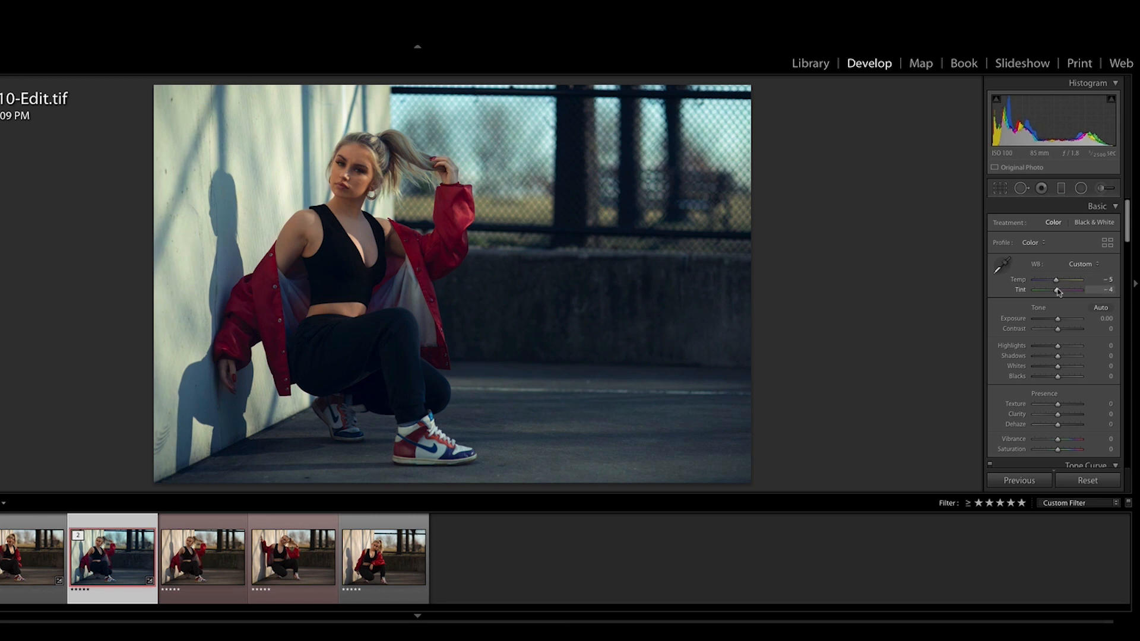
left_click(0, 559)
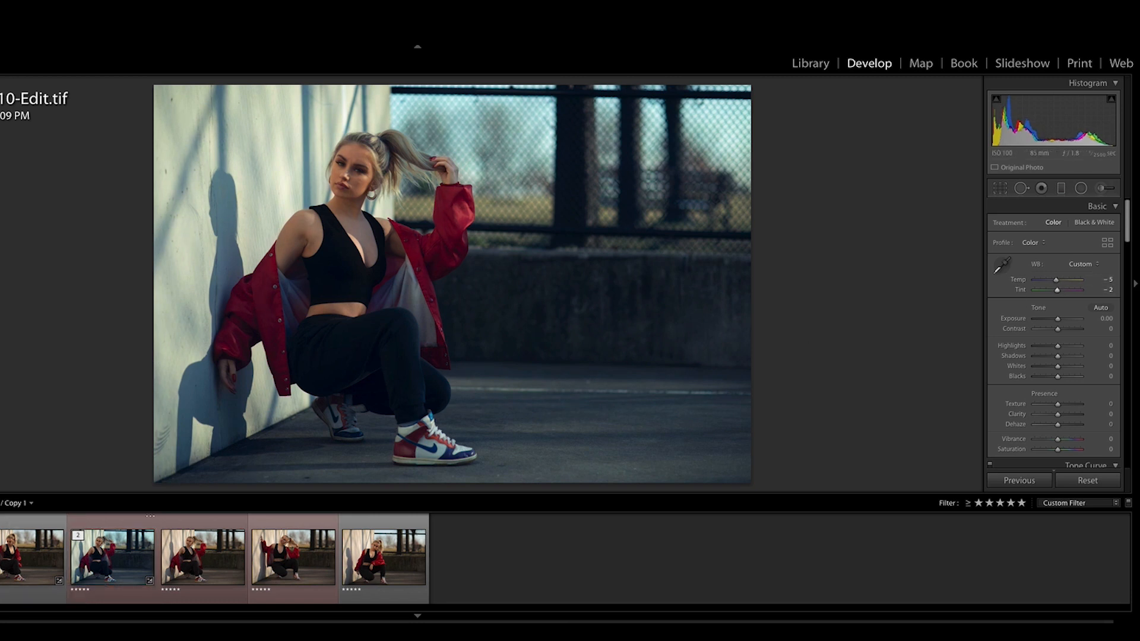
left_click(109, 560)
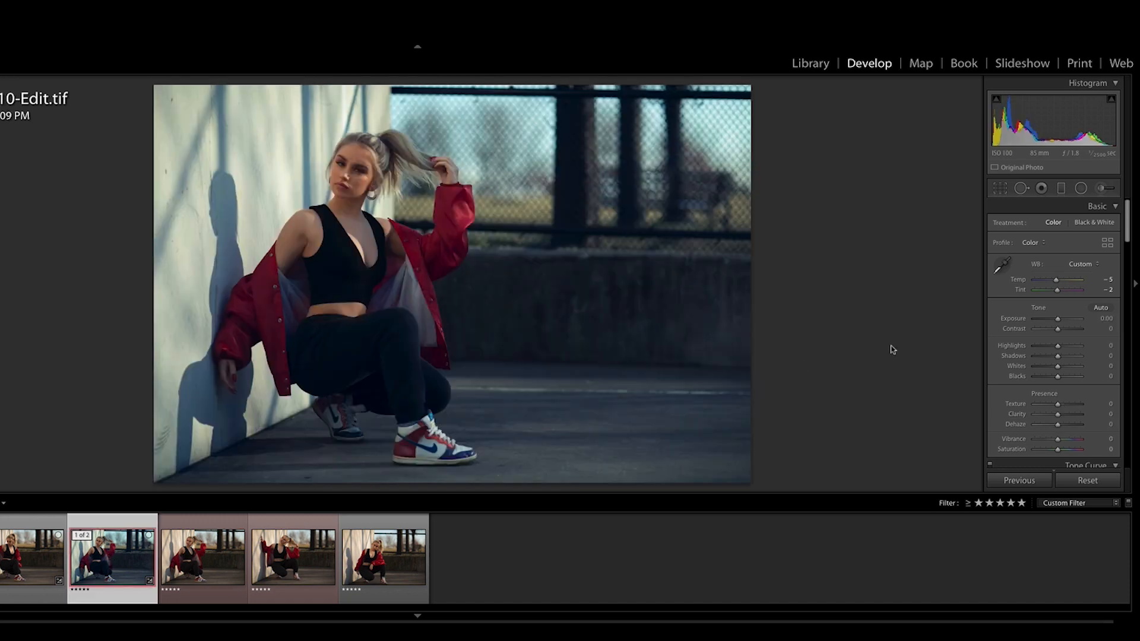
- Set the graded photo's Exposure to +0.35 and Contrast to −5, checking them against the reference portrait's settings
left_click_drag(1060, 320, 1061, 320)
left_click(1, 562)
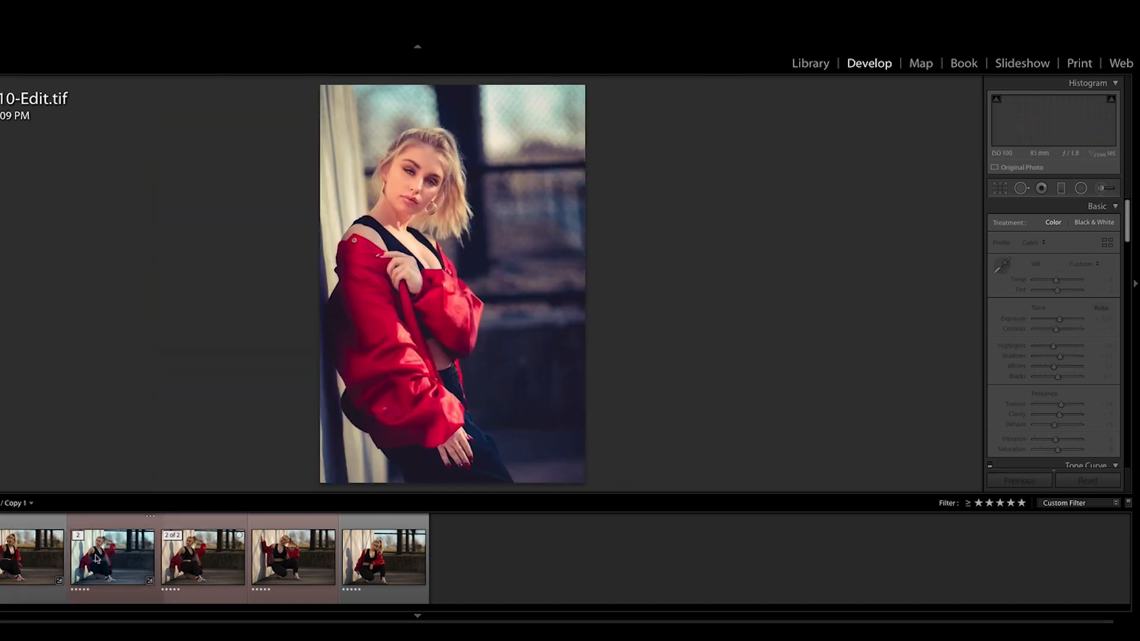
left_click(97, 558)
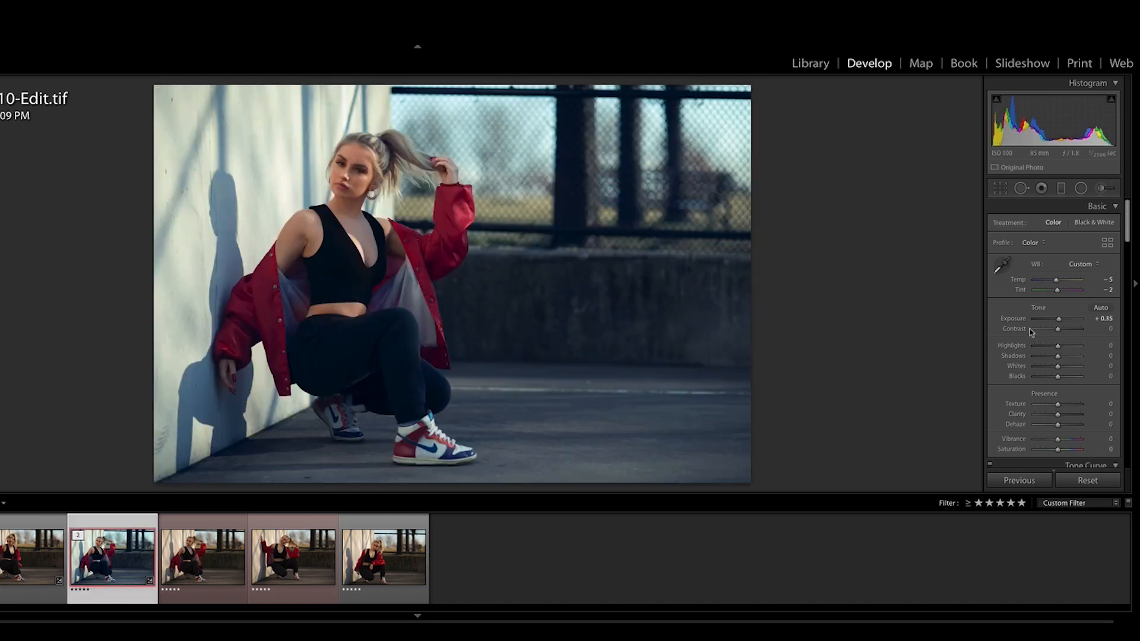
left_click_drag(1058, 332, 1057, 333)
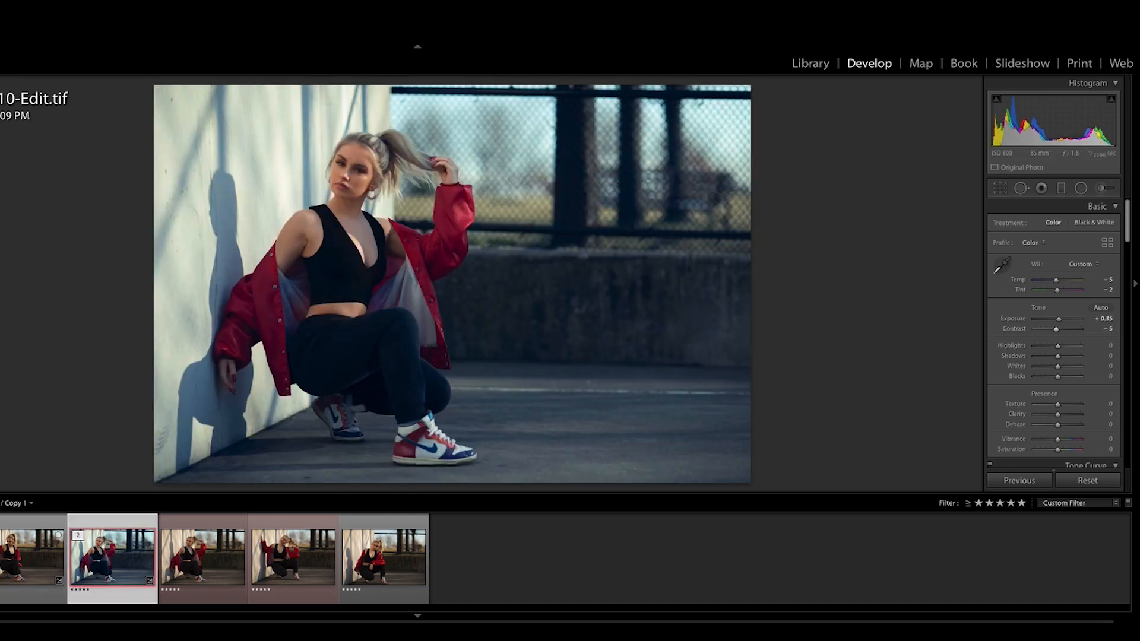
left_click(119, 557)
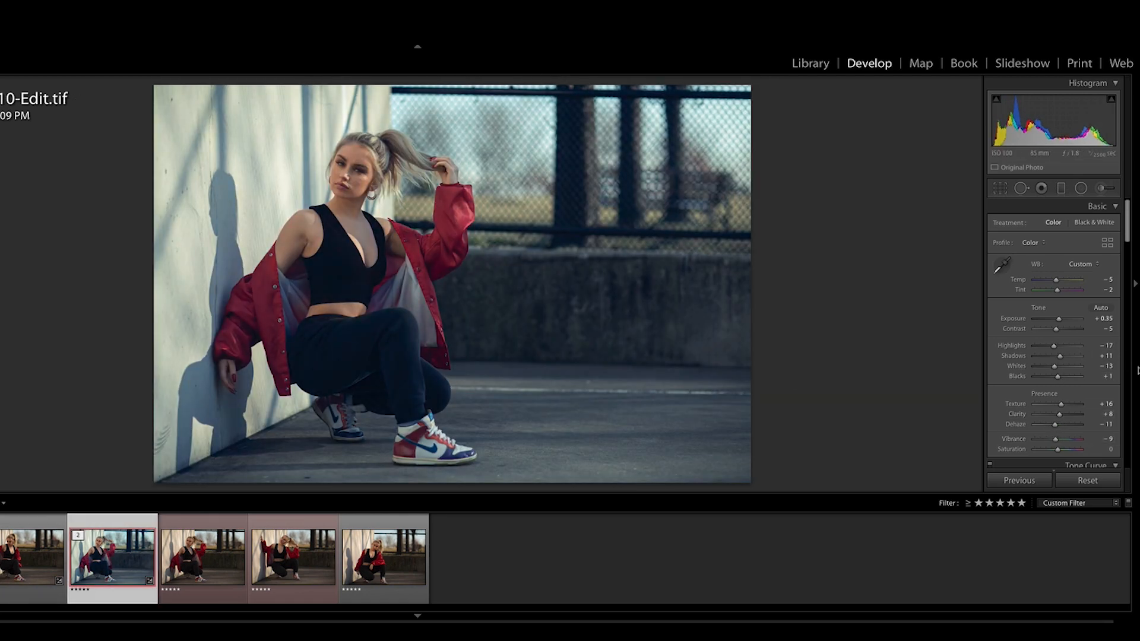
- Examine the Red, Blue and Green tone curves of the _MG_6886-Edit.tif Copy 1 reference and return to the graded photo
scroll(1024, 376, "down", 5)
scroll(1025, 377, "down", 2)
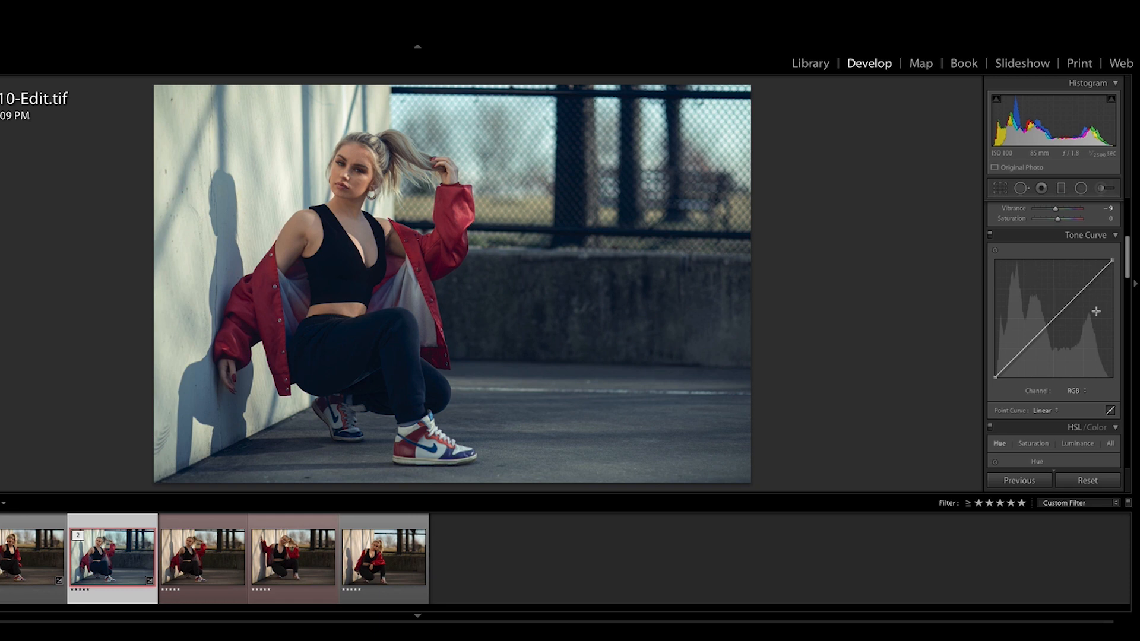
left_click(1074, 392)
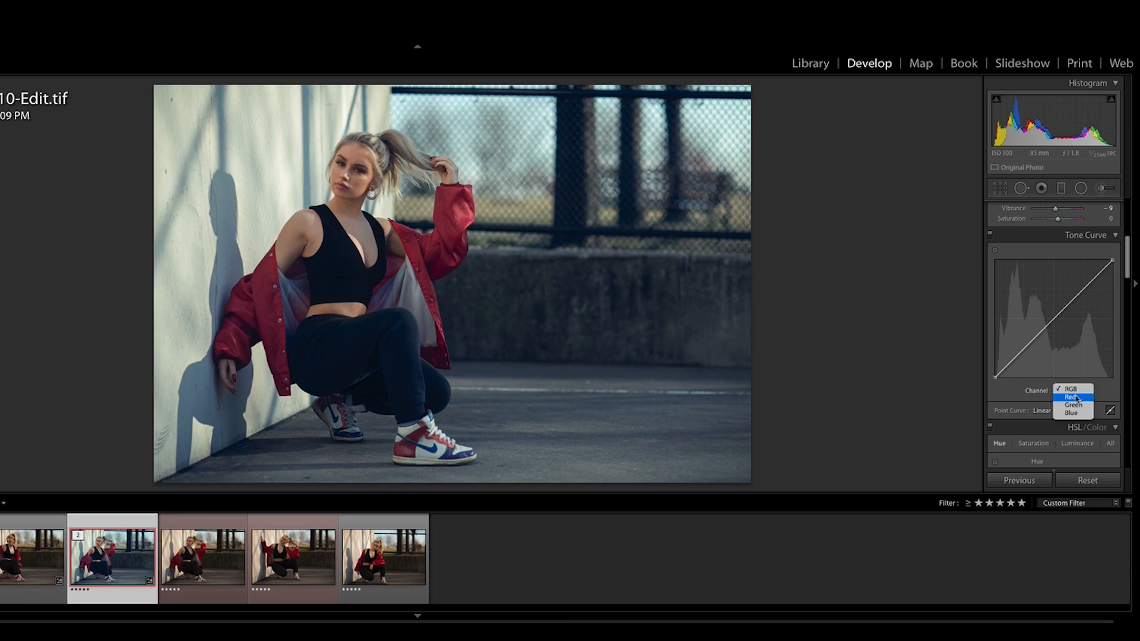
left_click(1079, 400)
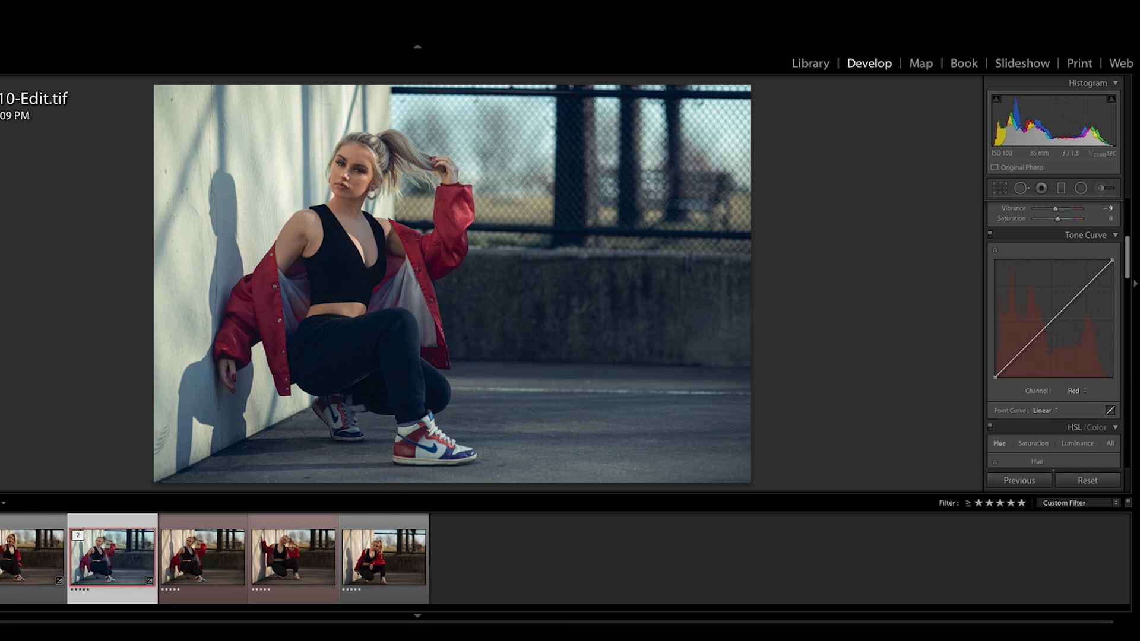
left_click(2, 557)
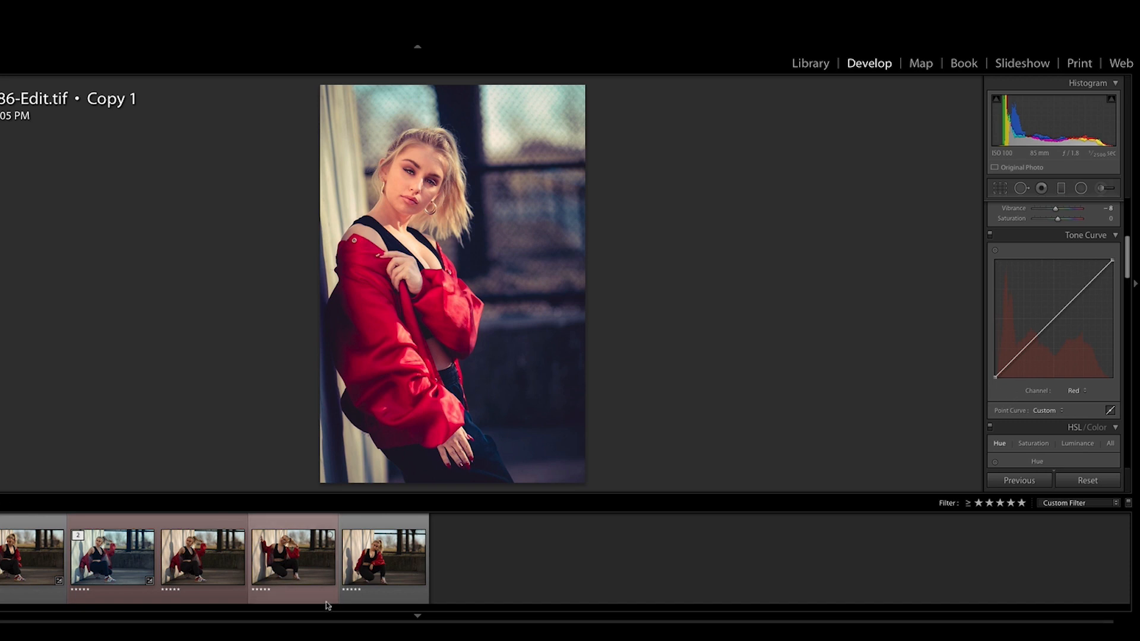
left_click(1075, 391)
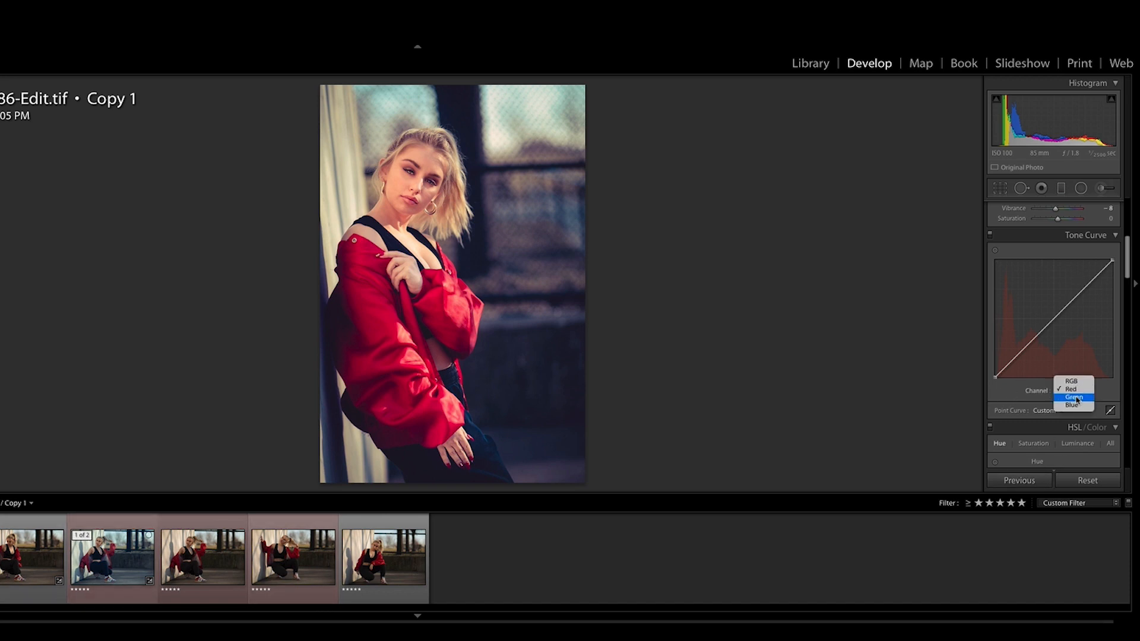
left_click(1075, 406)
left_click(1080, 392)
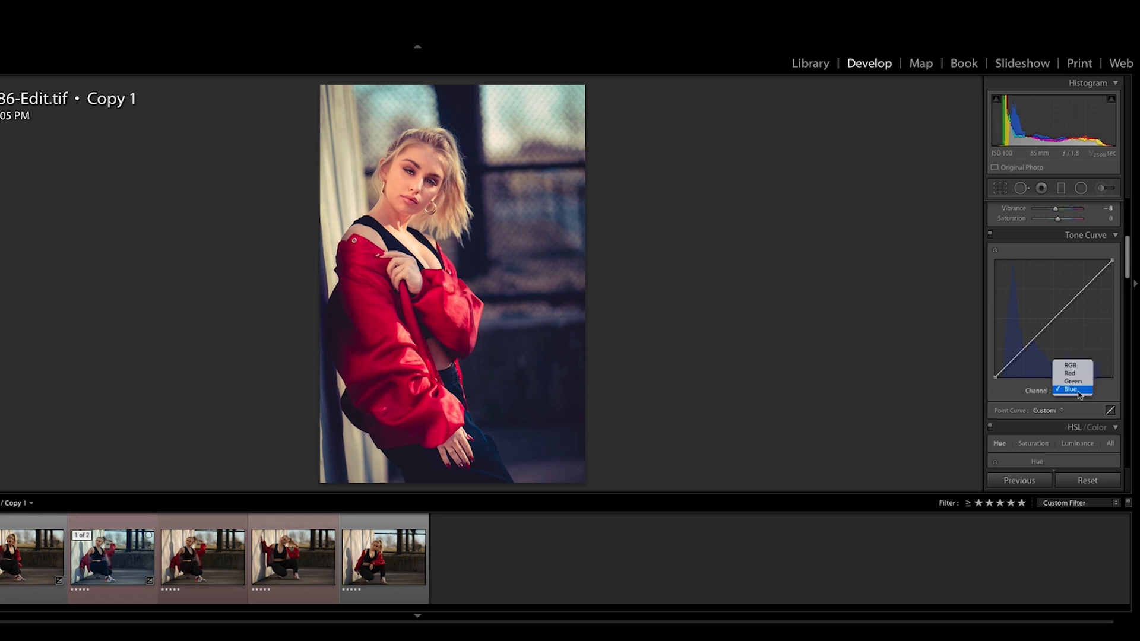
left_click(1075, 381)
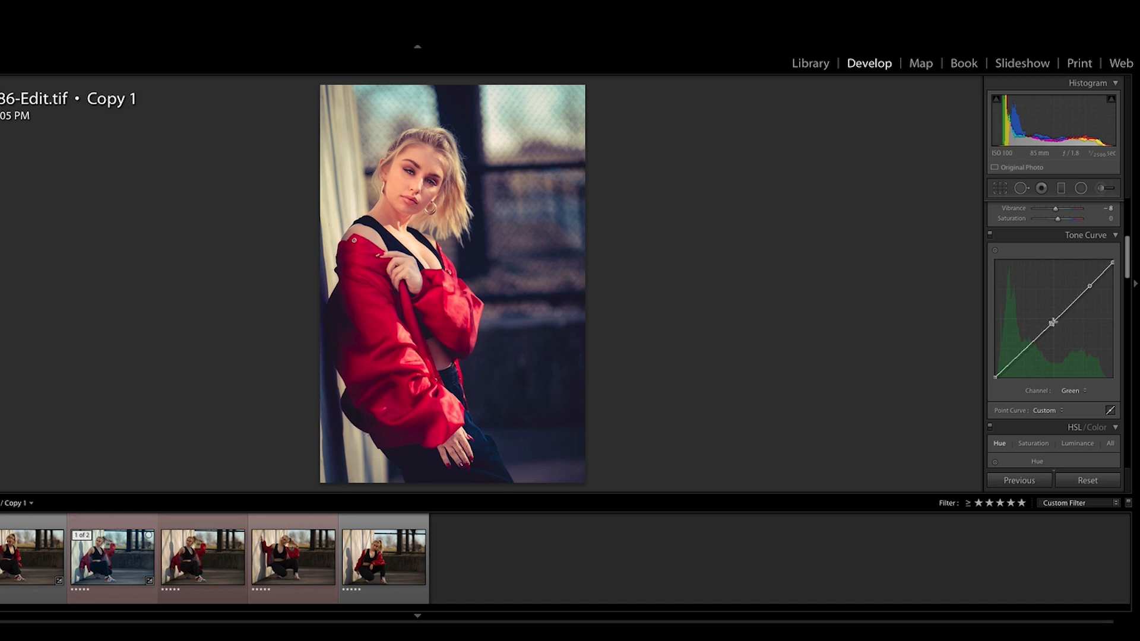
left_click(125, 568)
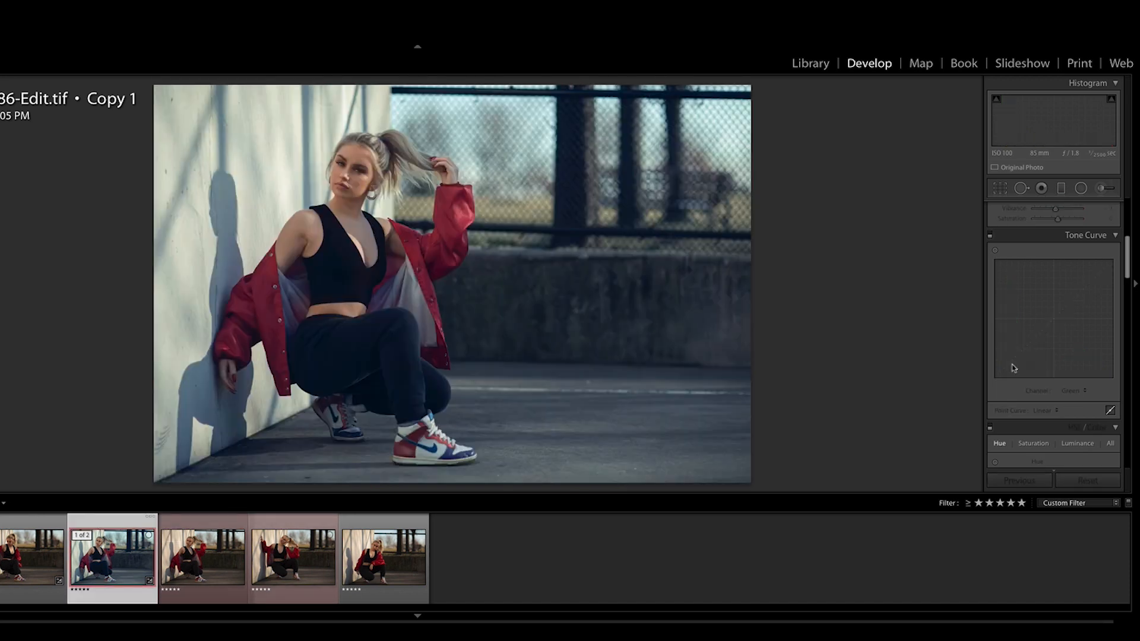
- Shape the graded photo's Green tone curve with an upper point and a slightly lowered midtone-shadow point, following the reference portrait
left_click(1076, 392)
left_click(1076, 394)
left_click_drag(1087, 287, 1088, 288)
left_click_drag(1047, 327, 1047, 333)
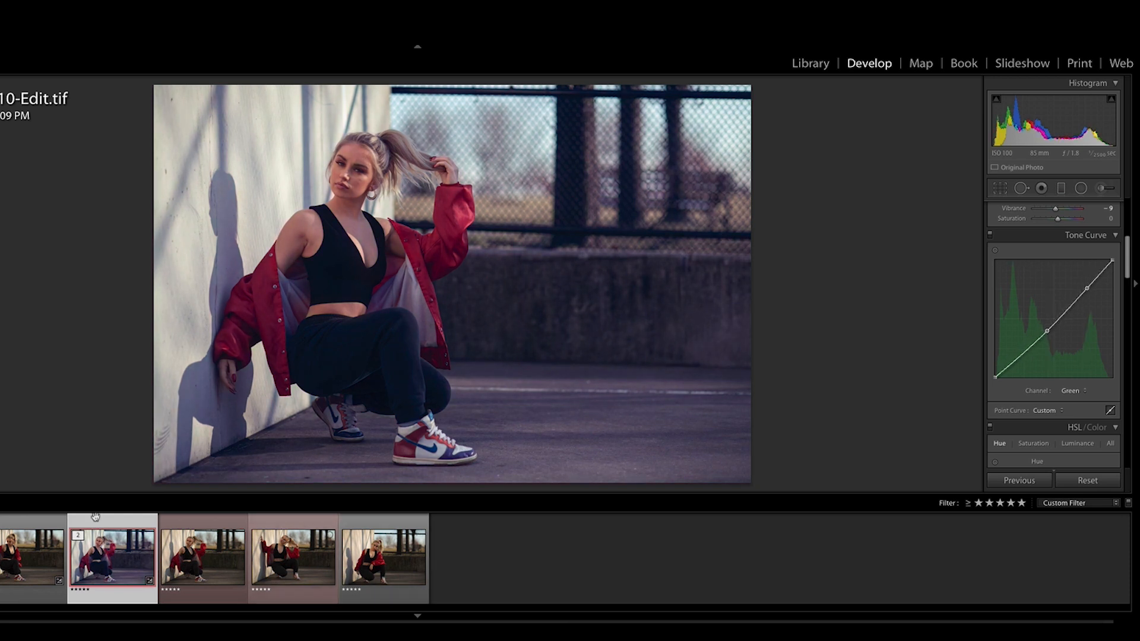
- Compare the graded photo's look and Green tone curve with the _MG_6886-Edit.tif Copy 1 reference several times
left_click(3, 563)
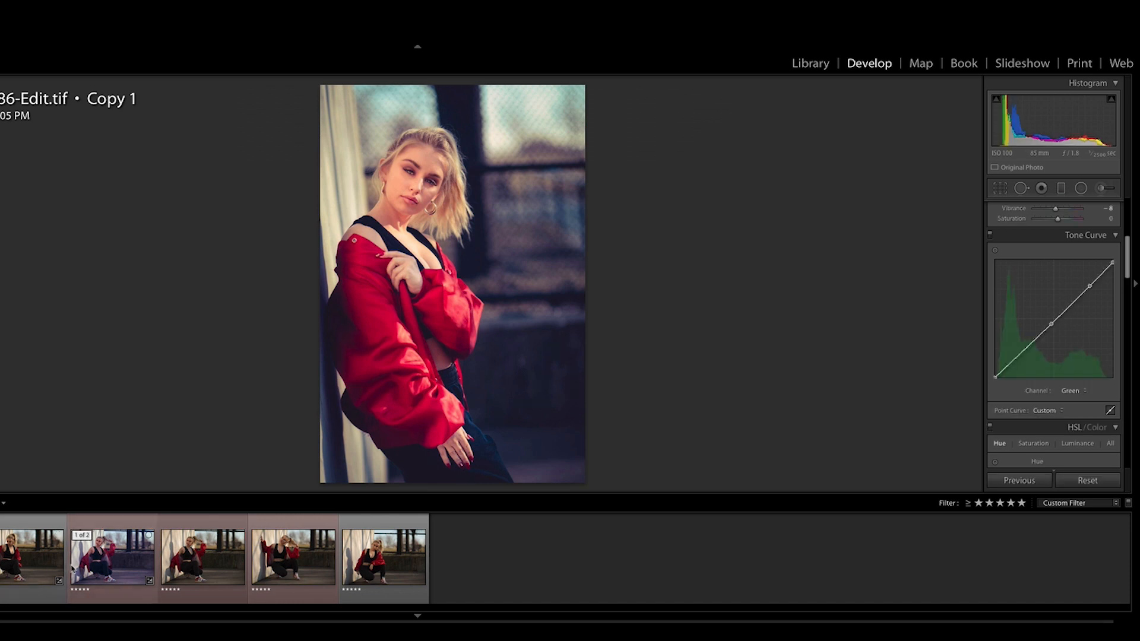
left_click(101, 564)
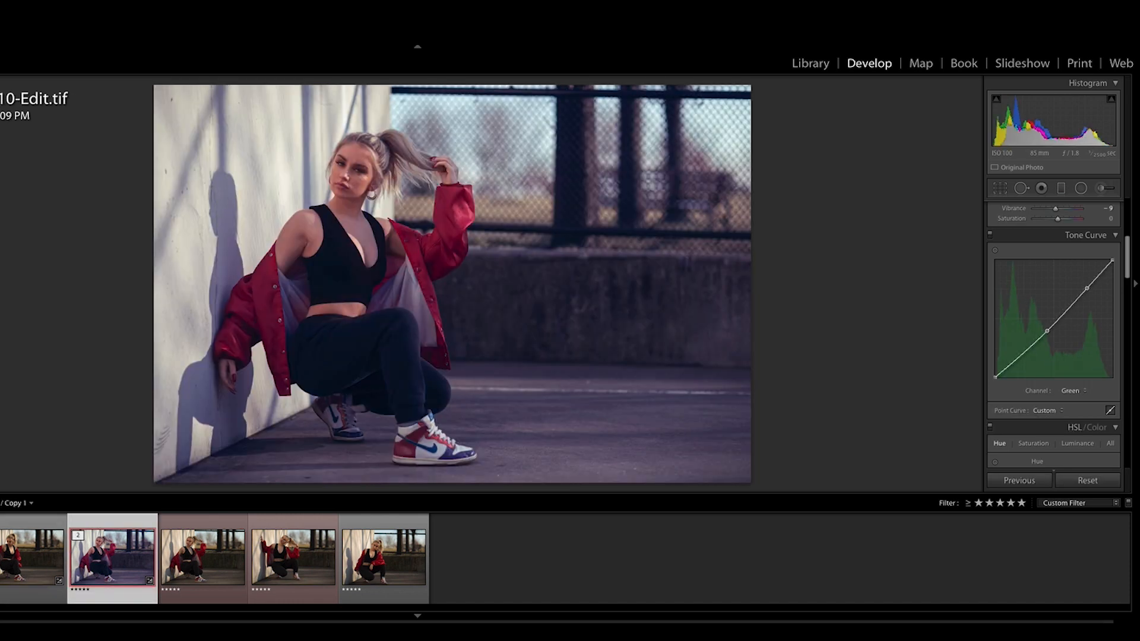
left_click(23, 557)
left_click(98, 557)
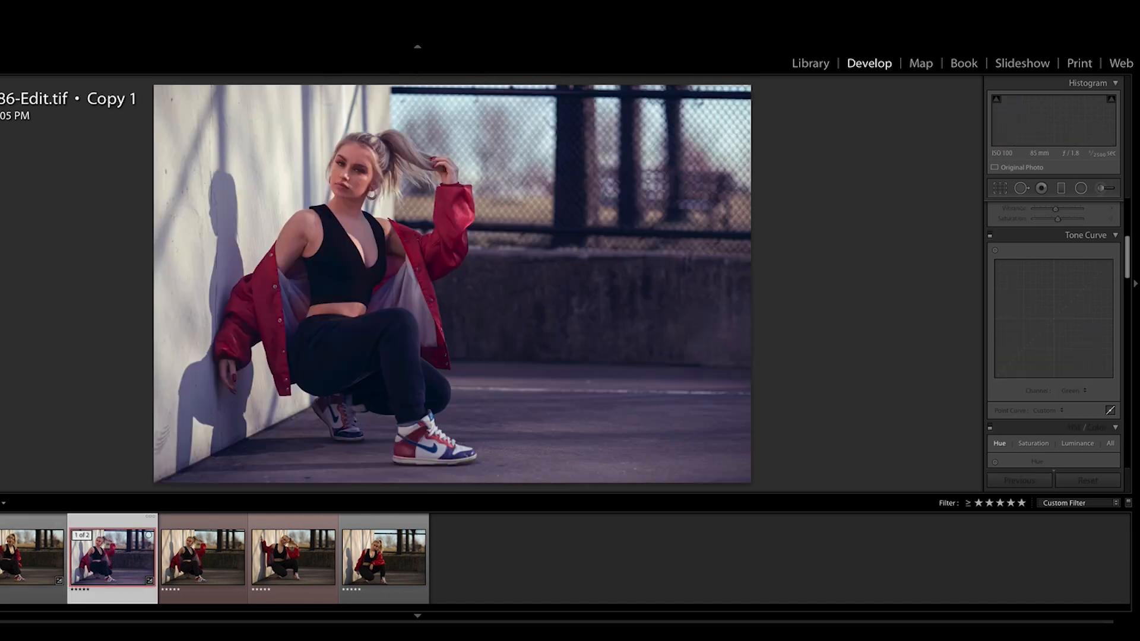
left_click(53, 557)
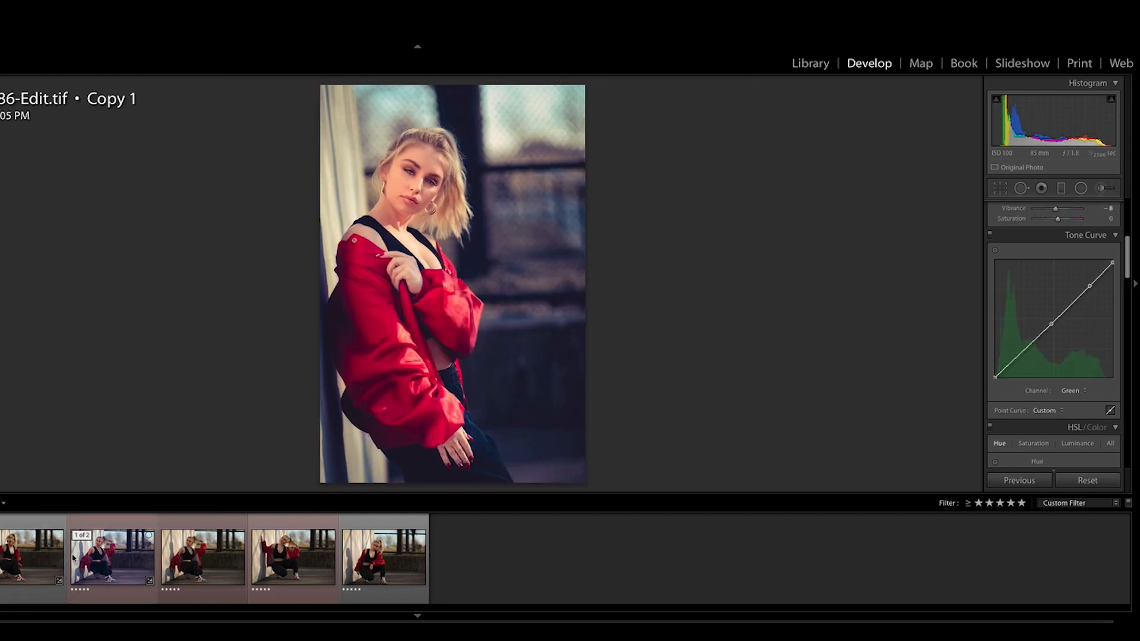
left_click(99, 560)
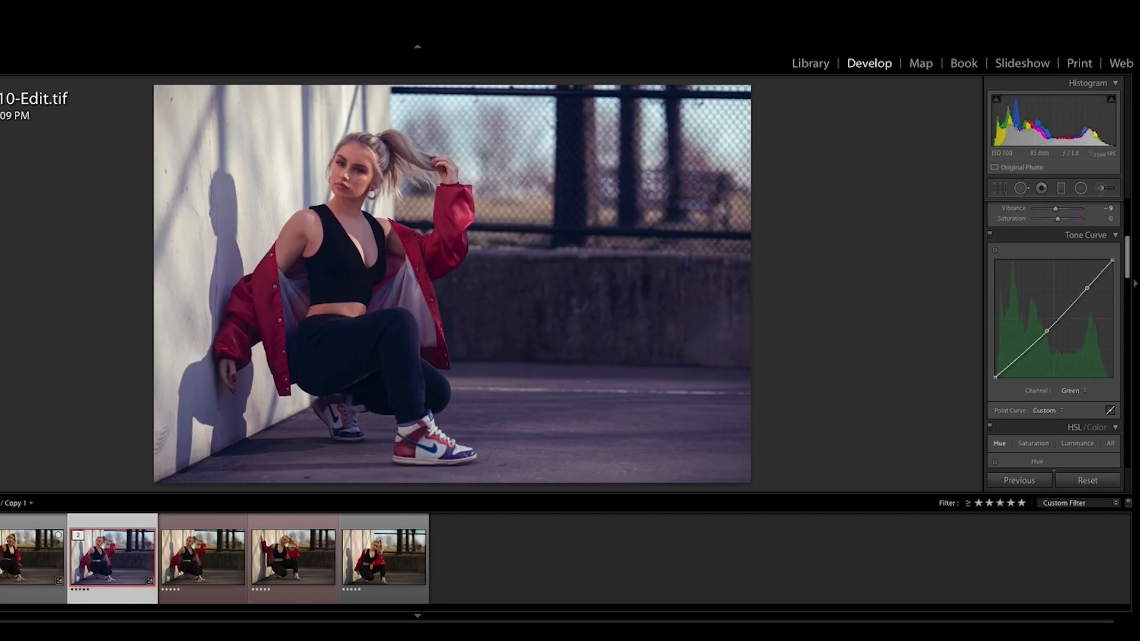
left_click(54, 557)
left_click(98, 558)
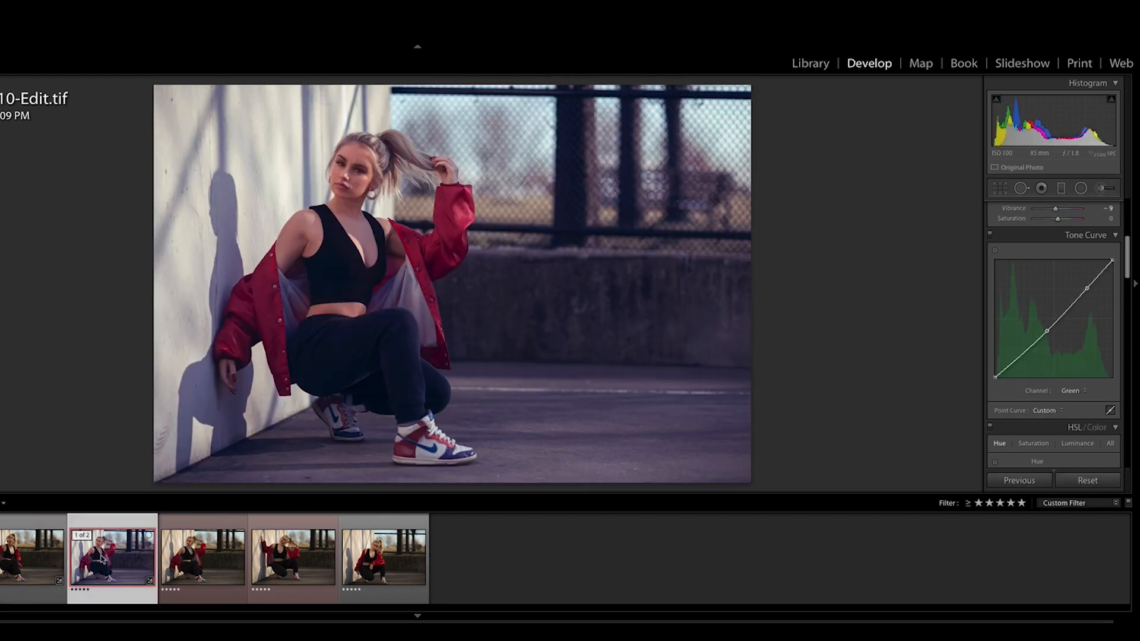
left_click(53, 557)
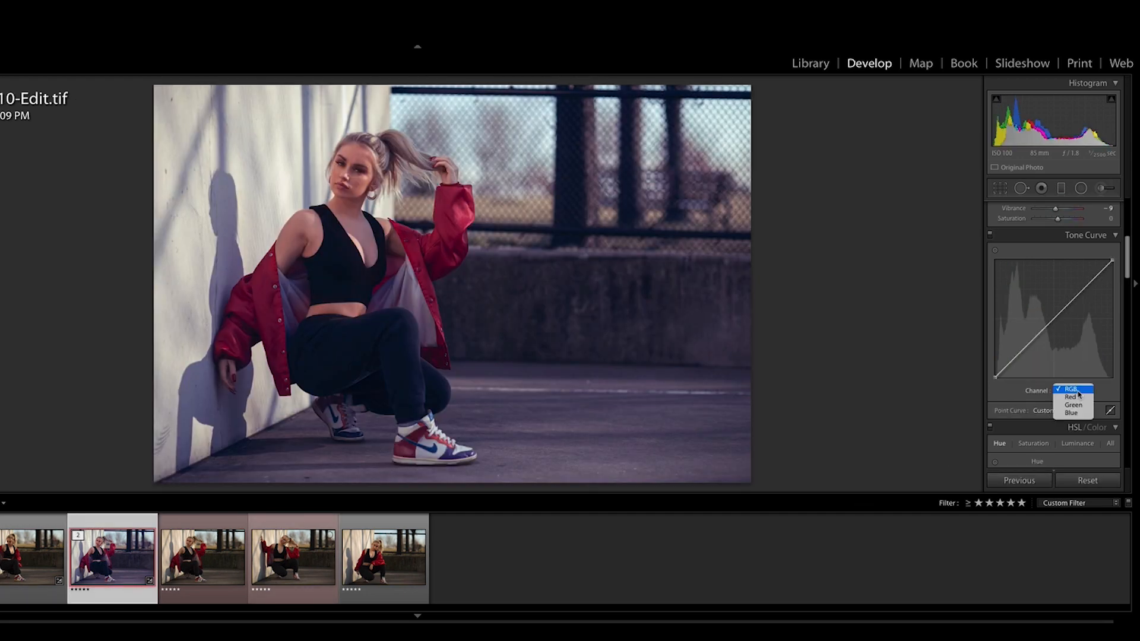
- Lift the black point of the graded photo's RGB tone curve slightly to fade the deepest shadows
left_click(1074, 391)
left_click_drag(1027, 346, 1032, 341)
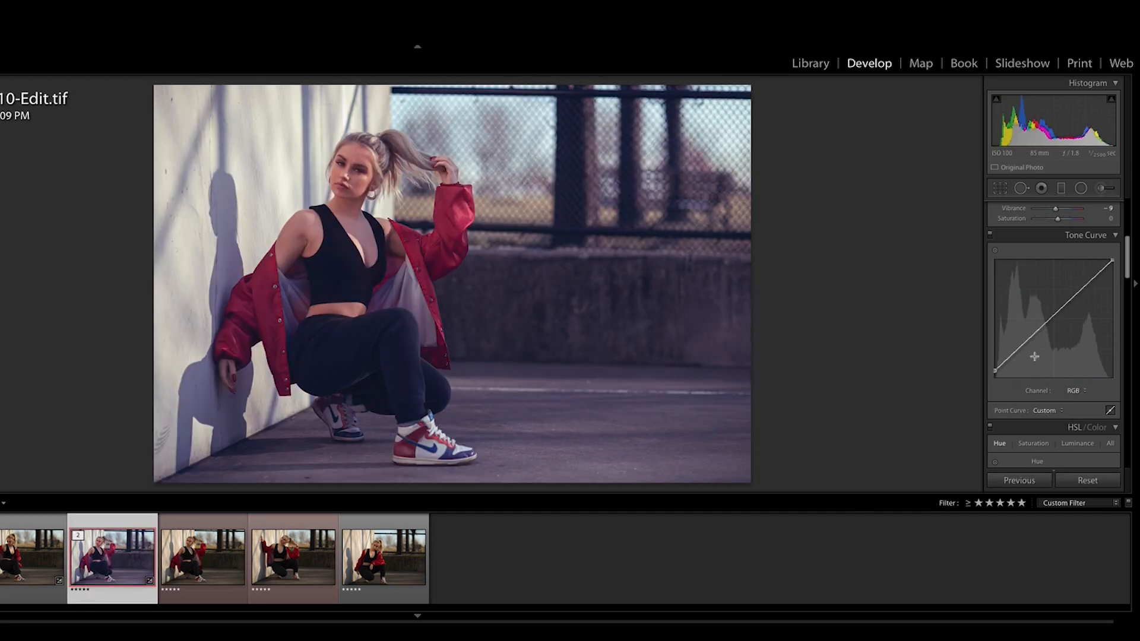
left_click_drag(1027, 346, 1096, 277)
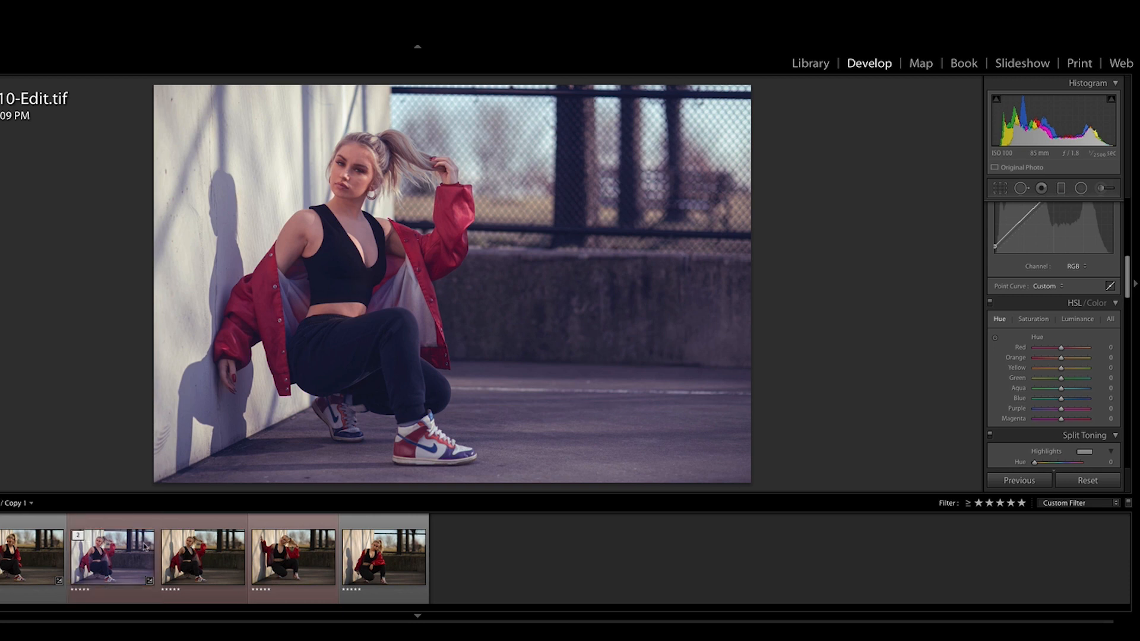
- Adjust the graded photo's HSL Hue values, including Red −1, checking them against the reference portrait
scroll(1016, 362, "down", 2)
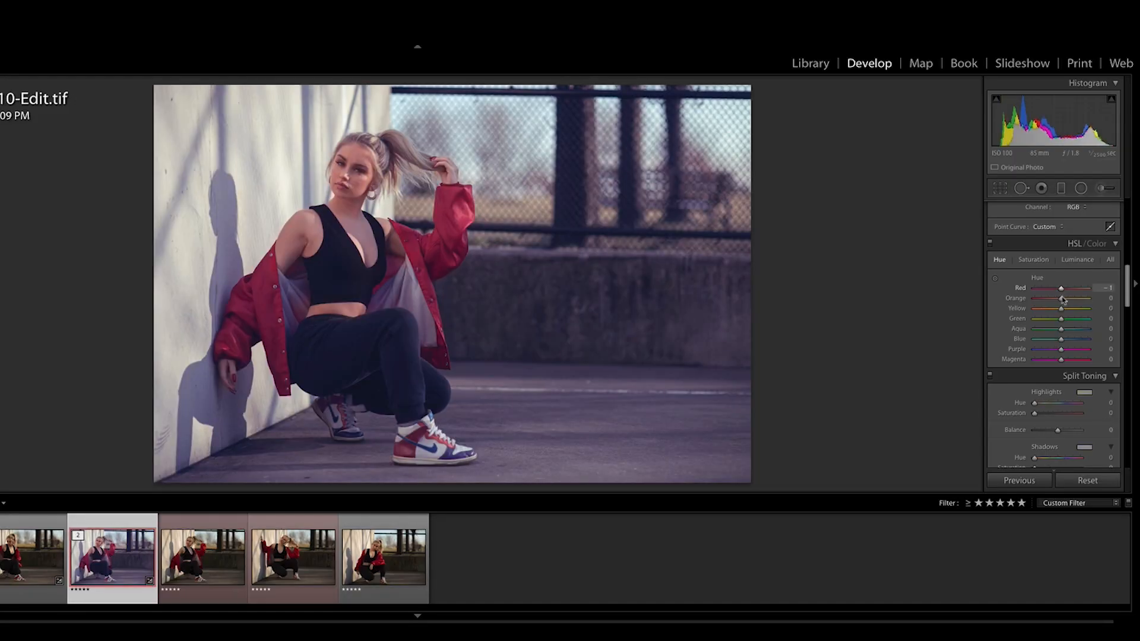
left_click(117, 558)
left_click(117, 558)
left_click_drag(1062, 309, 1059, 349)
left_click(1, 558)
left_click(115, 558)
left_click(1, 558)
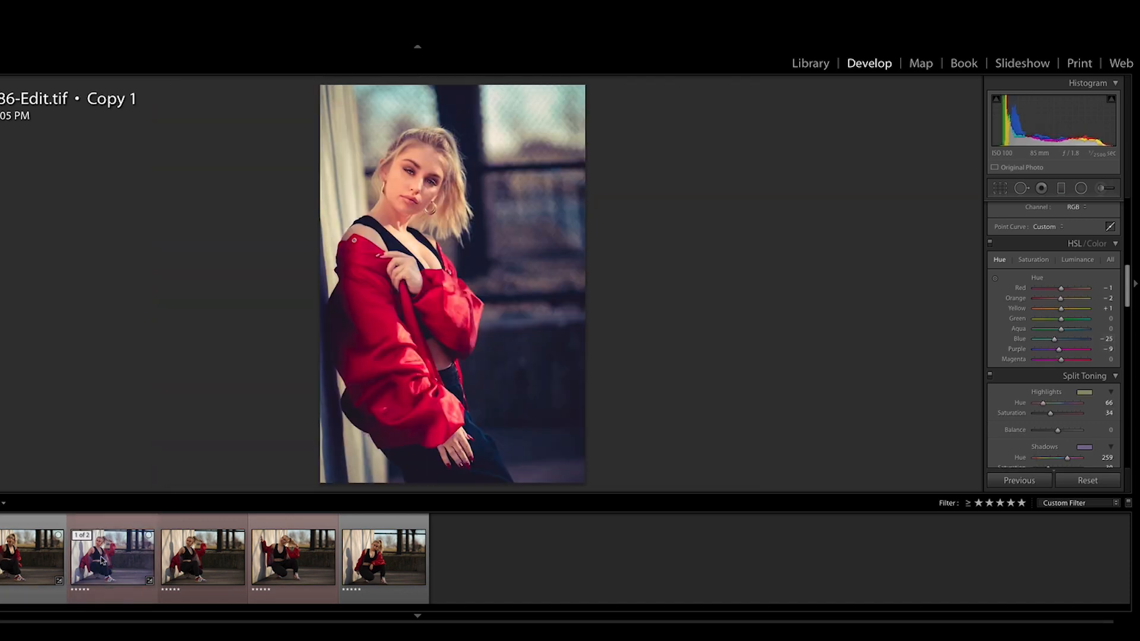
left_click(102, 559)
- Check the reference portrait's HSL Saturation values and adjust the graded photo's Saturation to match them
left_click(1034, 260)
key("Left")
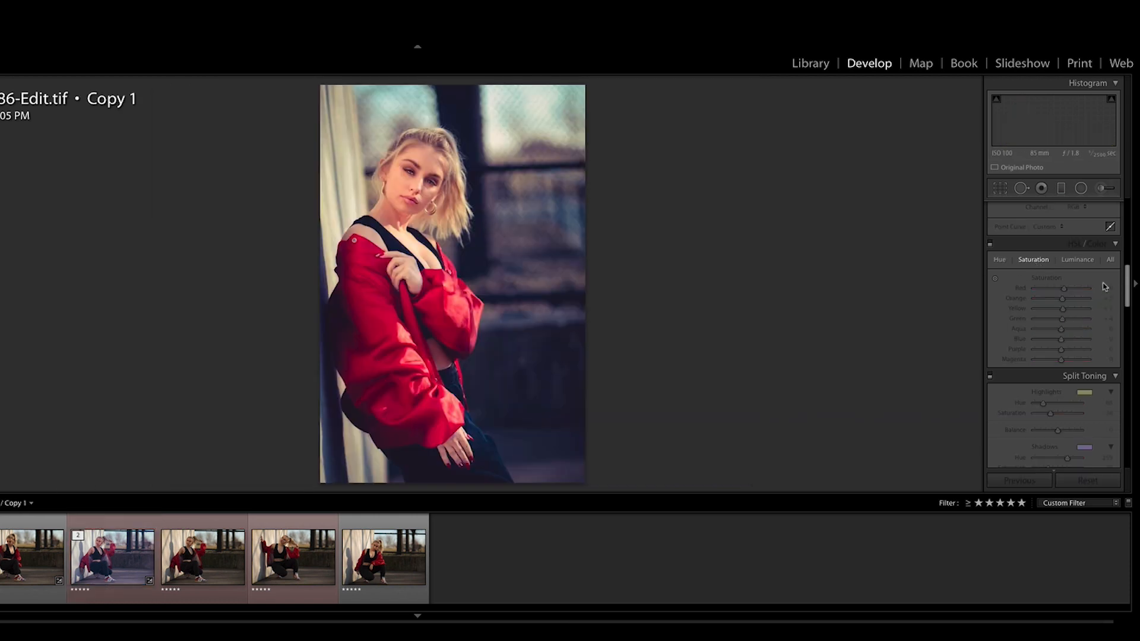
left_click(1036, 261)
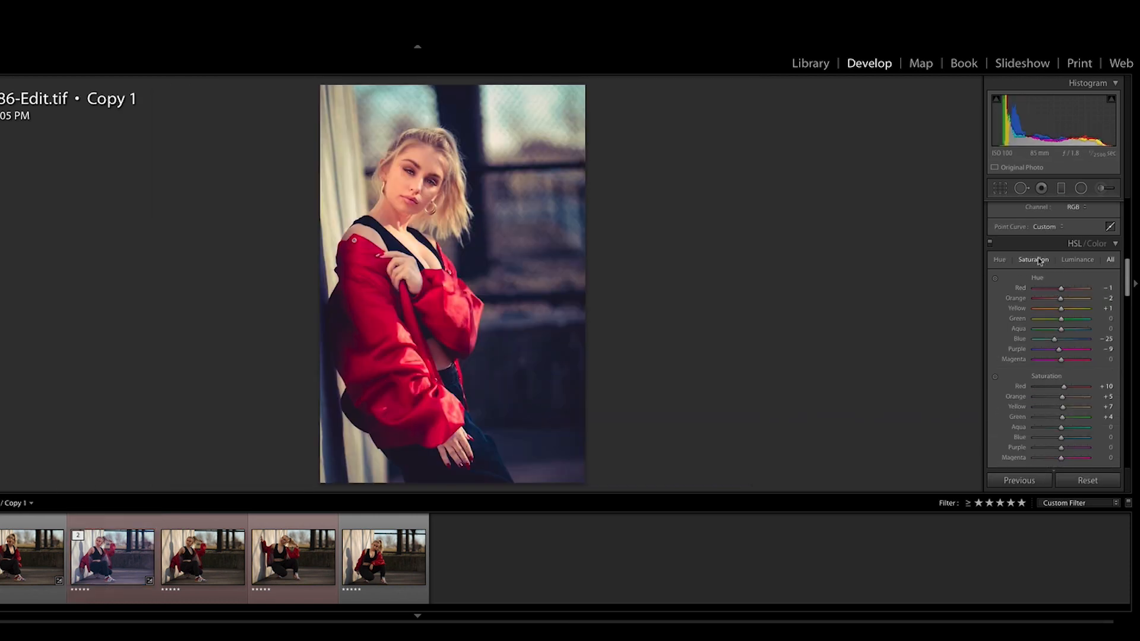
left_click(1030, 263)
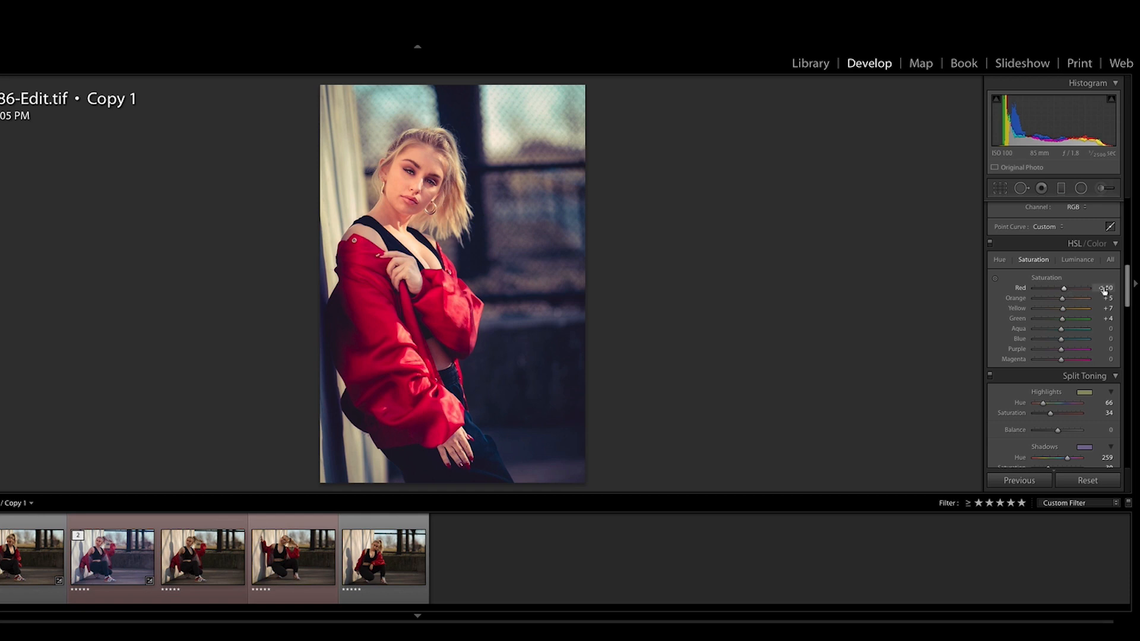
left_click(131, 563)
left_click(1105, 318)
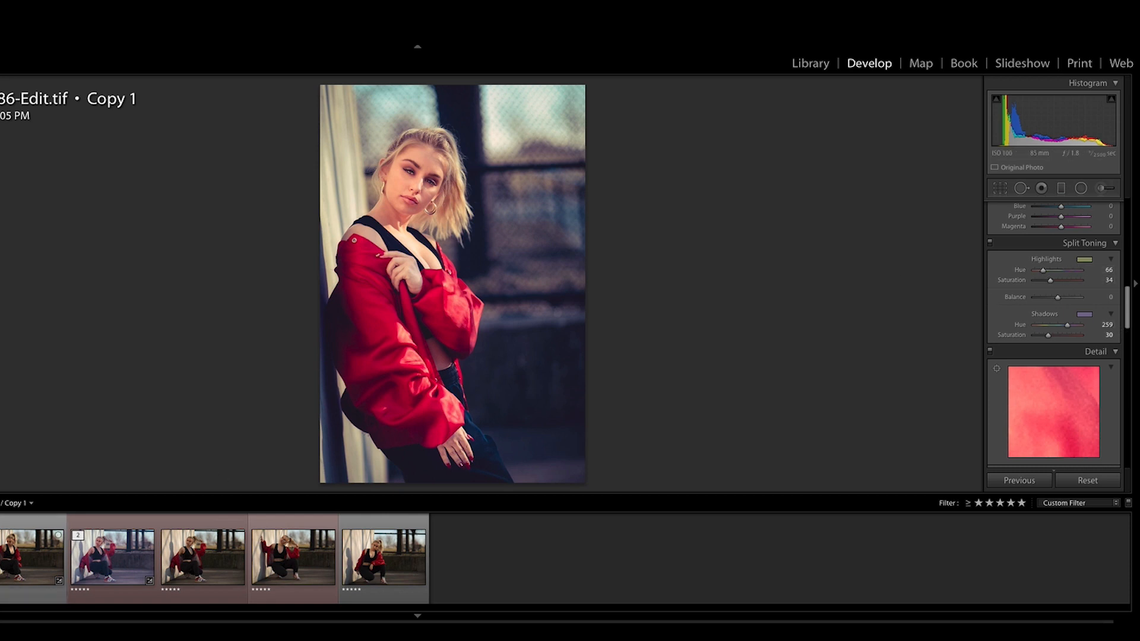
- Set the graded photo's Split Toning Highlights to Hue 66 and Saturation 34, checking against the reference portrait
left_click(100, 559)
left_click(1109, 269)
type("66")
key("Tab")
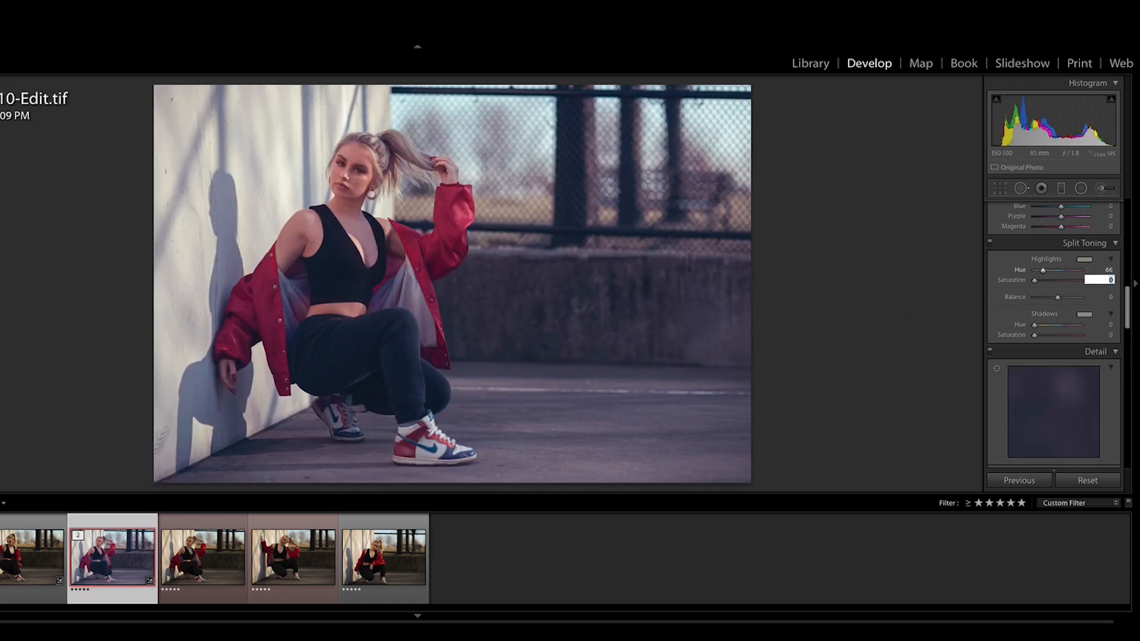
type("34")
key("Tab")
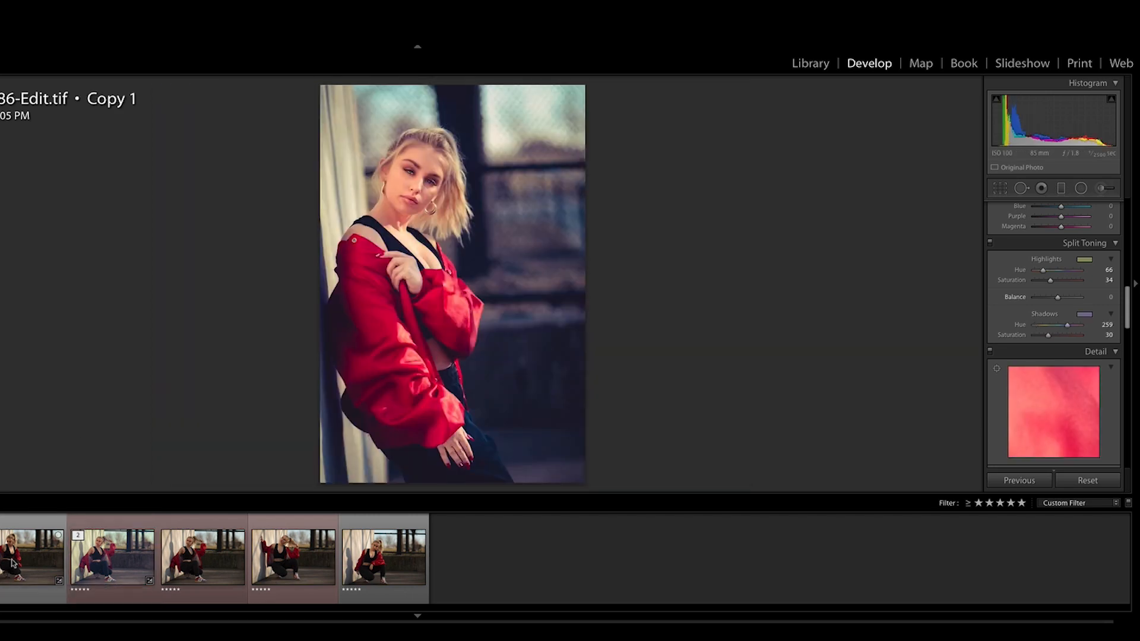
left_click(111, 570)
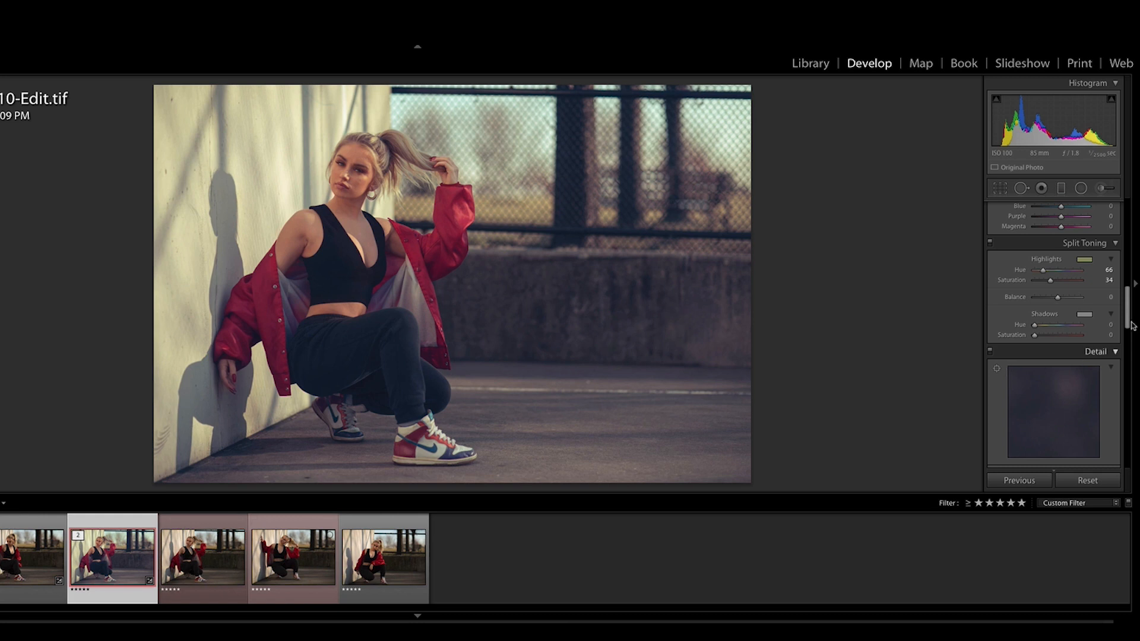
- Copy the reference portrait's Split Toning Shadows to the graded photo with Hue 259 and Saturation 30
left_click(0, 558)
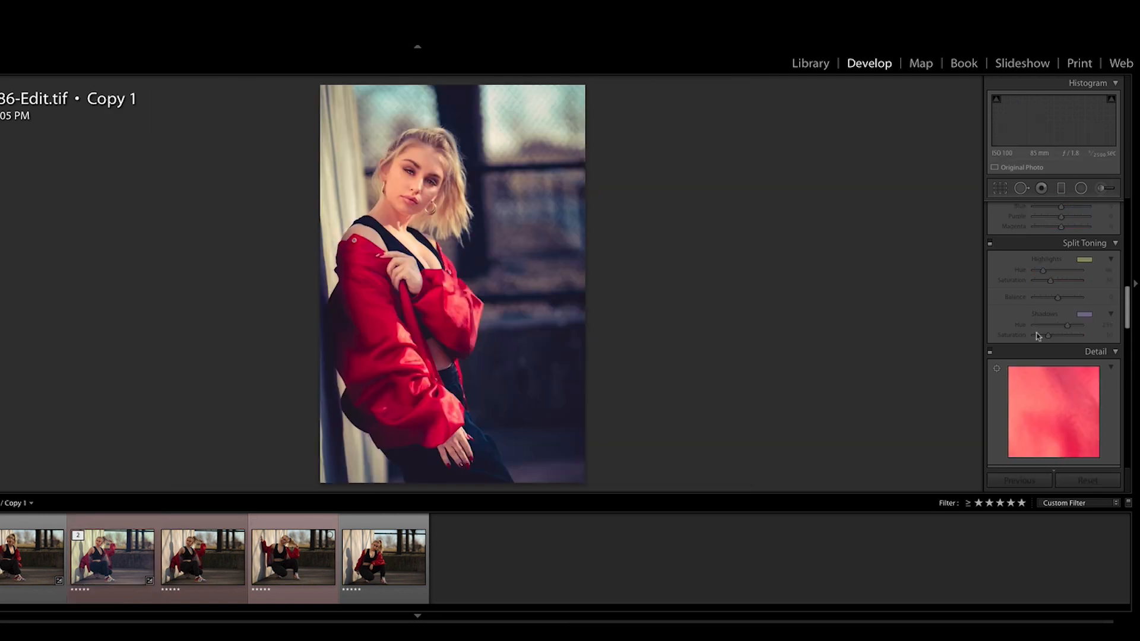
left_click_drag(1094, 324, 1110, 335)
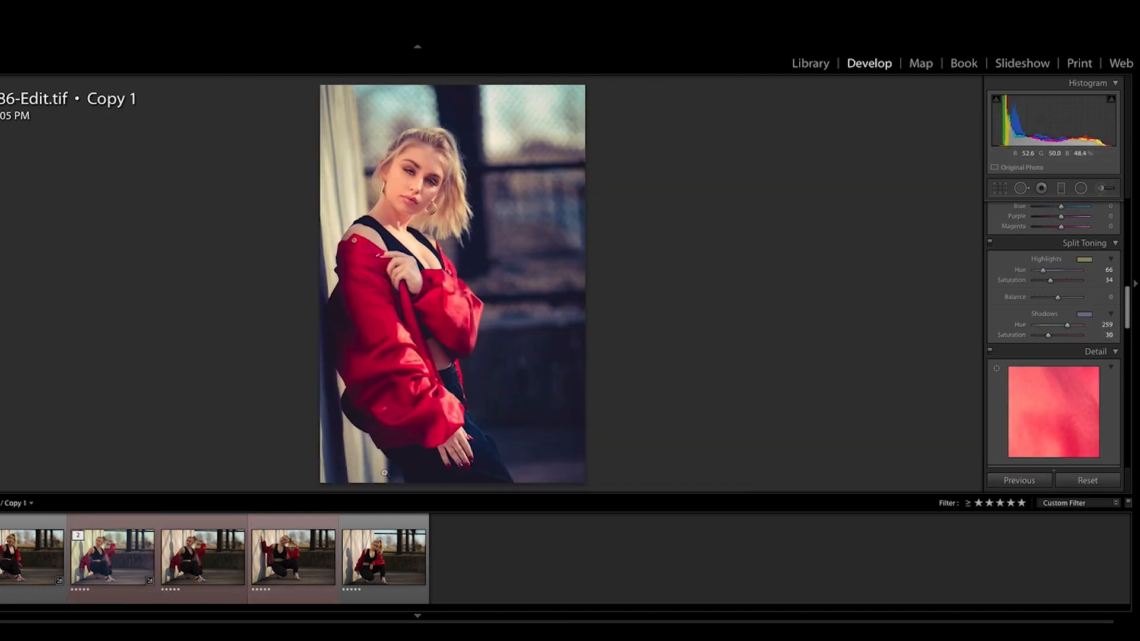
left_click(112, 557)
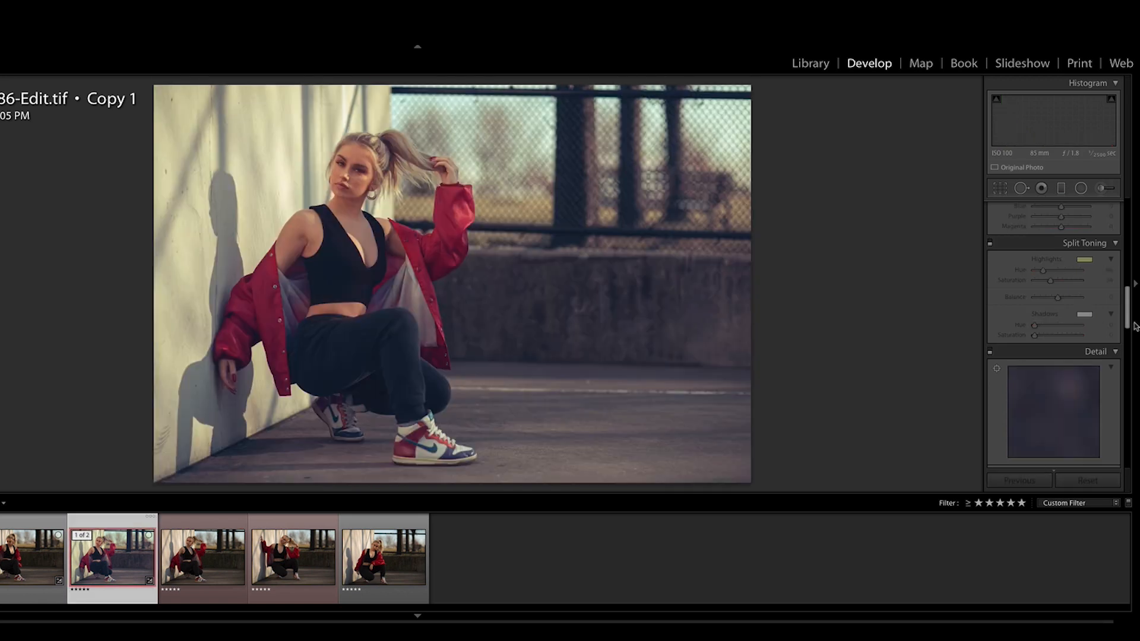
left_click(1110, 325)
type("259")
key("Tab")
type("30")
key("Return")
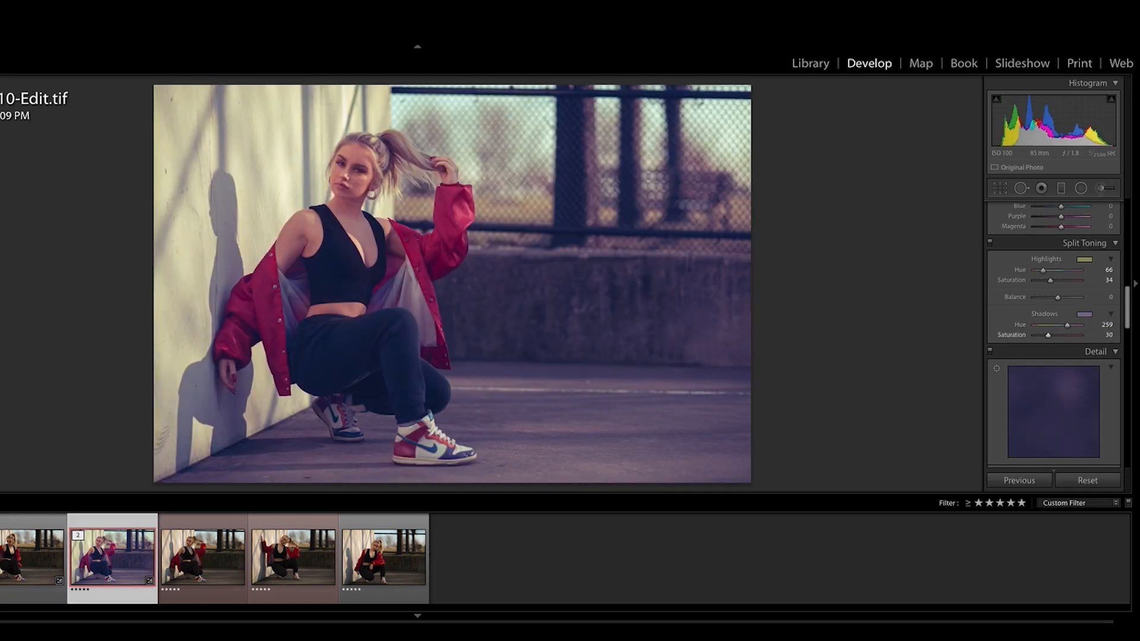
- Examine the reference portrait's sharpening settings and the adjustment brush mask on her face
scroll(1069, 340, "down", 4)
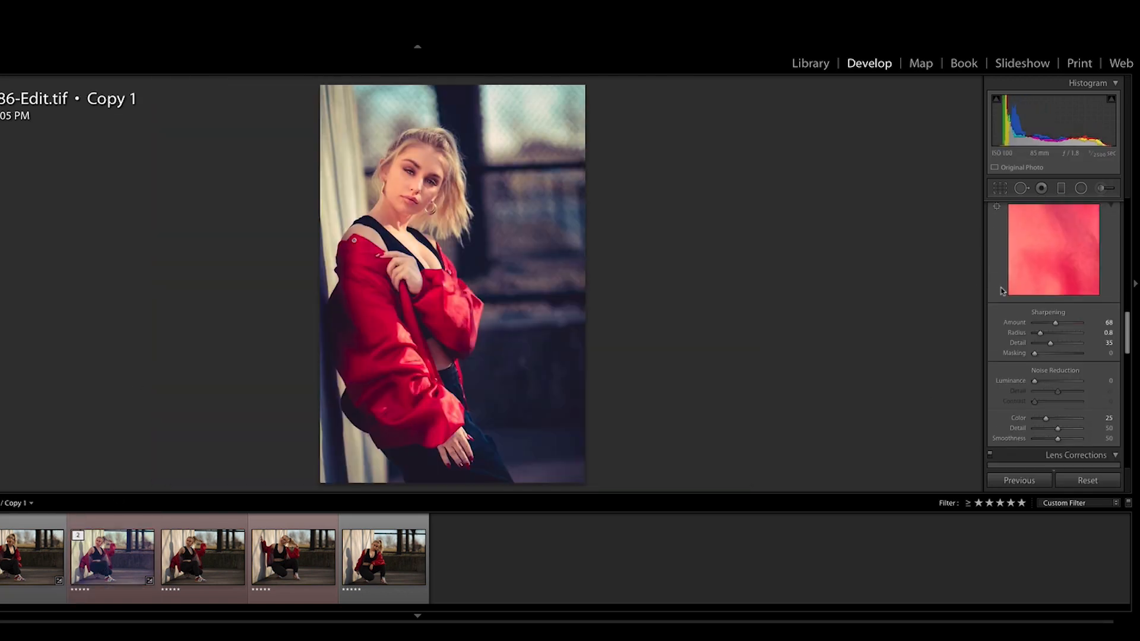
scroll(1000, 291, "down", 1)
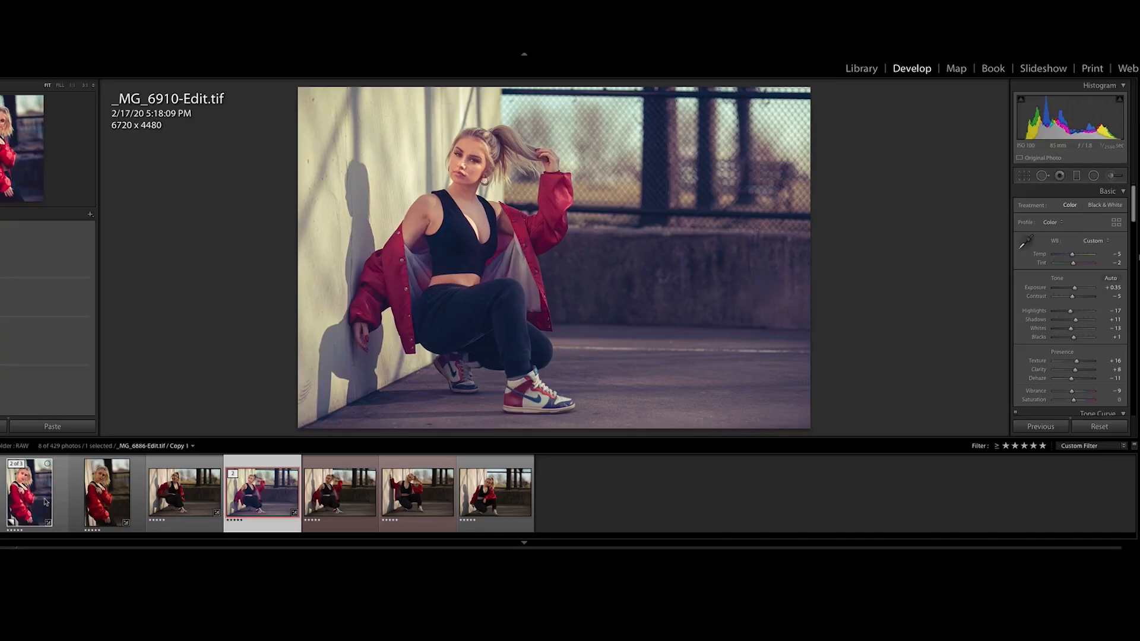
left_click(29, 493)
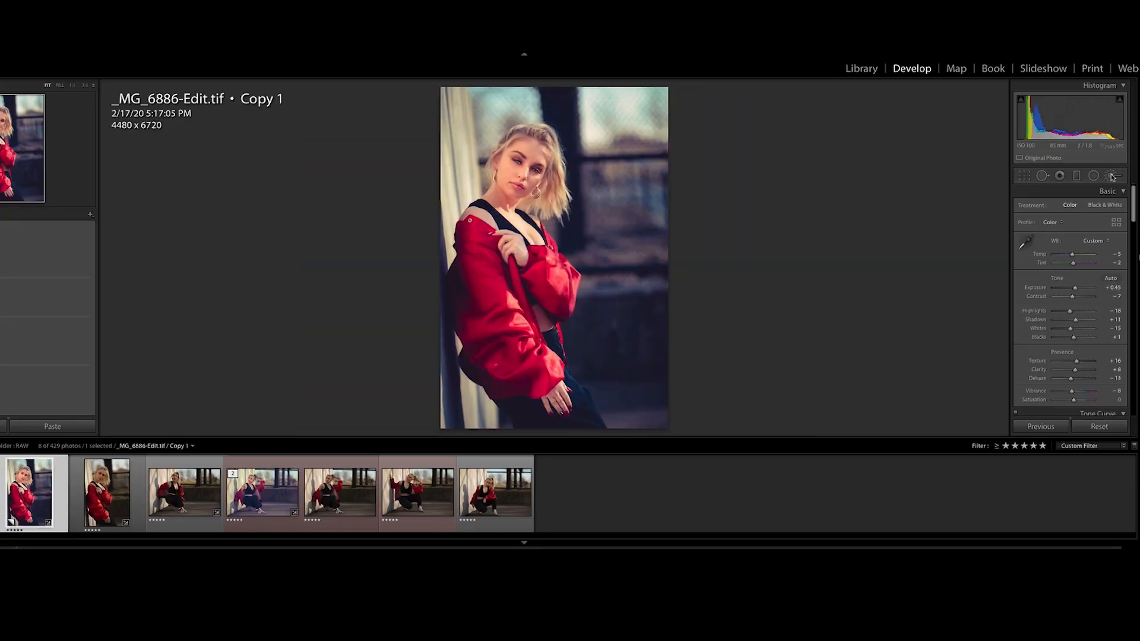
left_click(1112, 176)
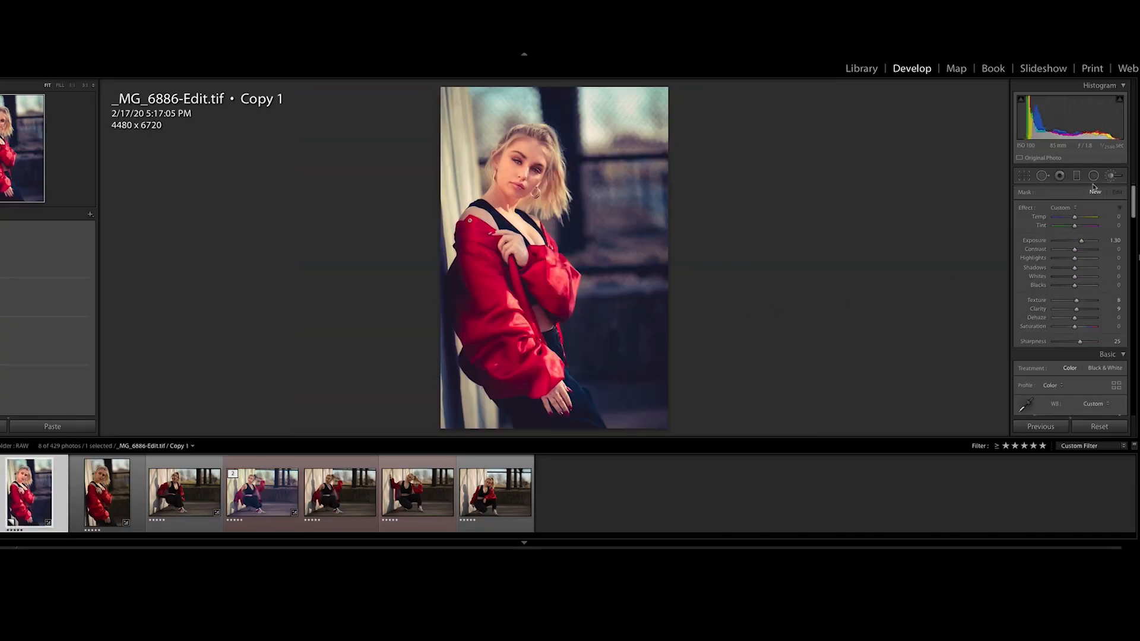
left_click(518, 182)
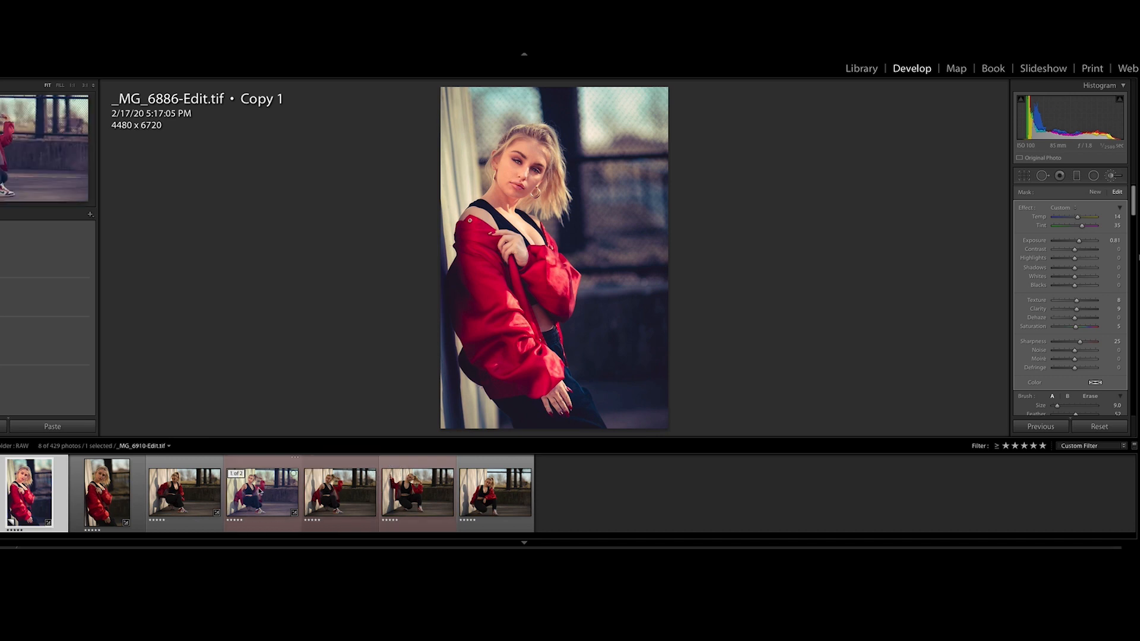
- Compare the graded _MG_6910-Edit.tif side by side with the _MG_6886-Edit.tif Copy 1 reference
left_click(260, 493)
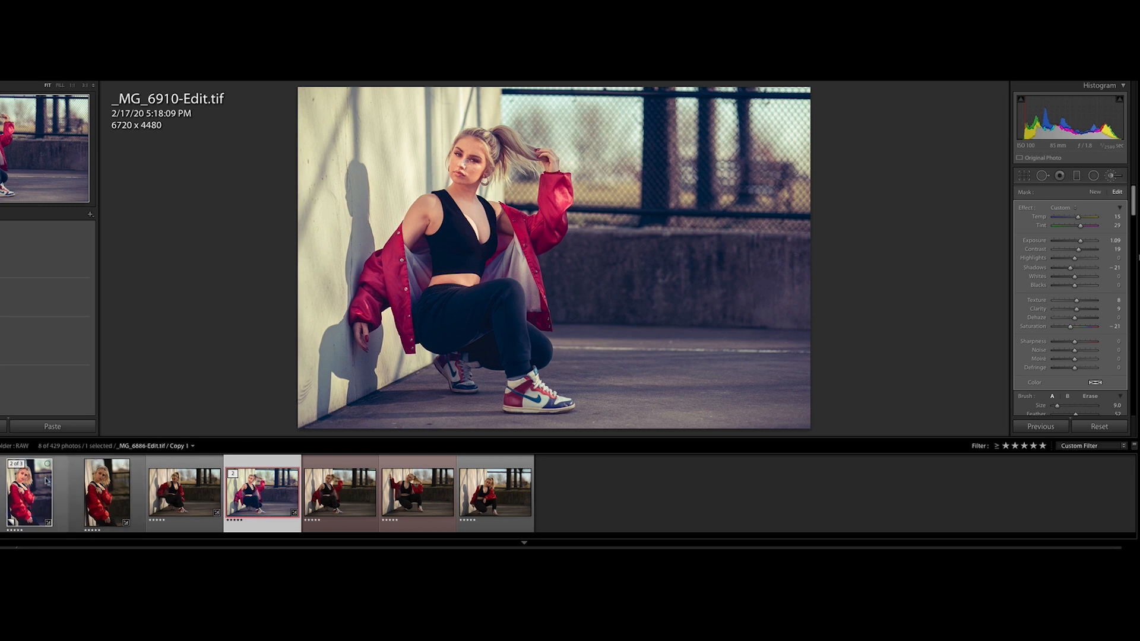
left_click(29, 492, "ctrl")
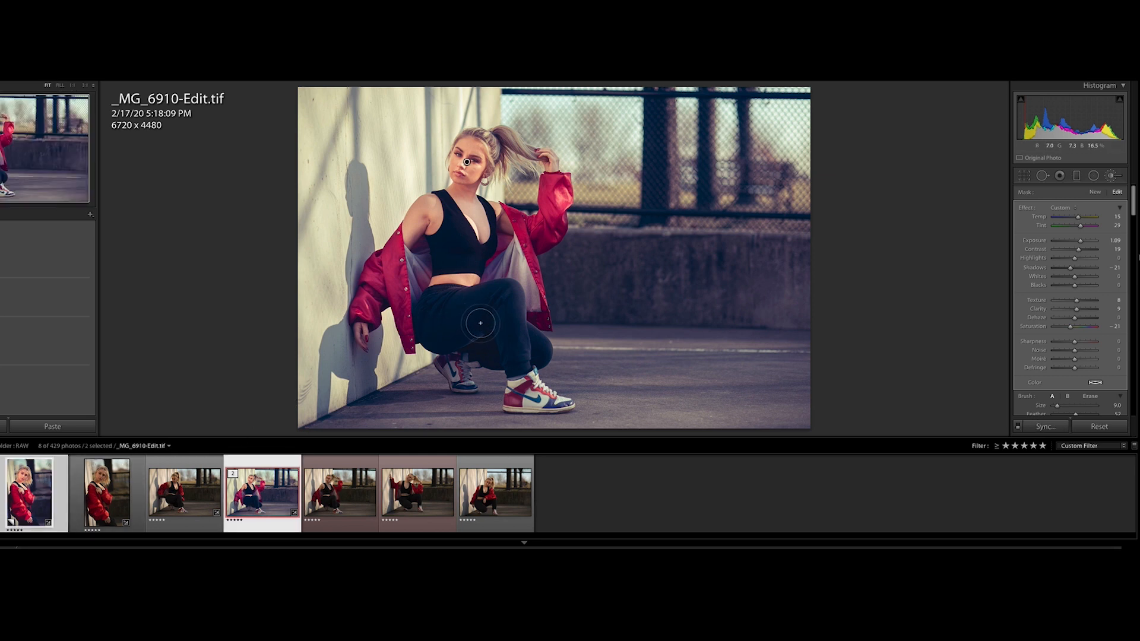
key("c")
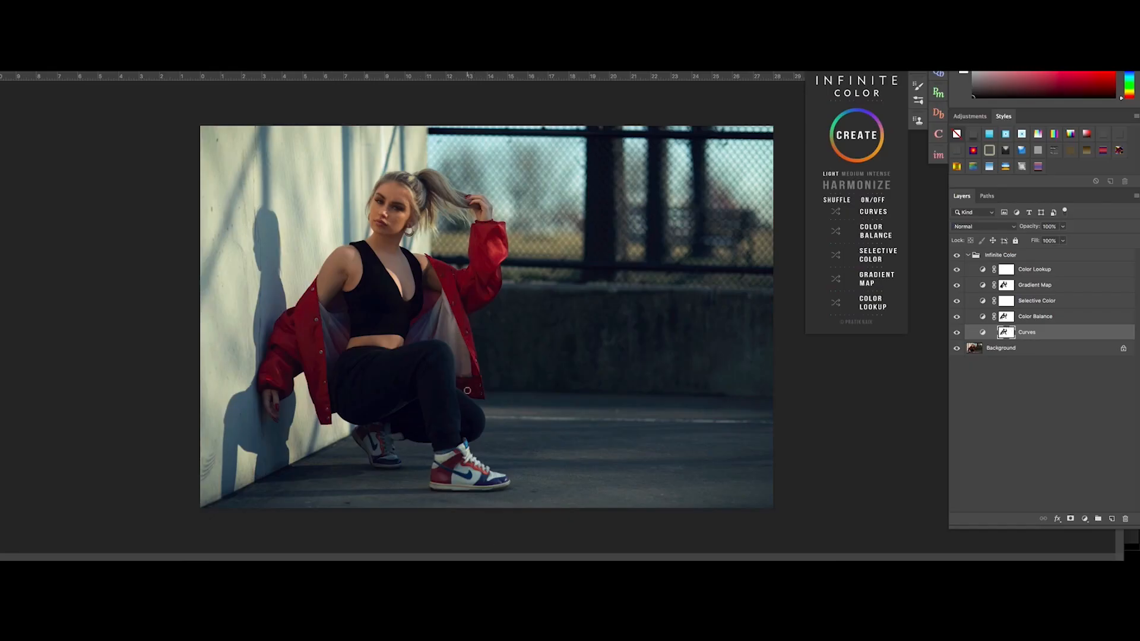
- Review the Color Balance and Gradient Map layers of the Infinite Color group in Photoshop and return to Lightroom's comparison
key("alt+[")
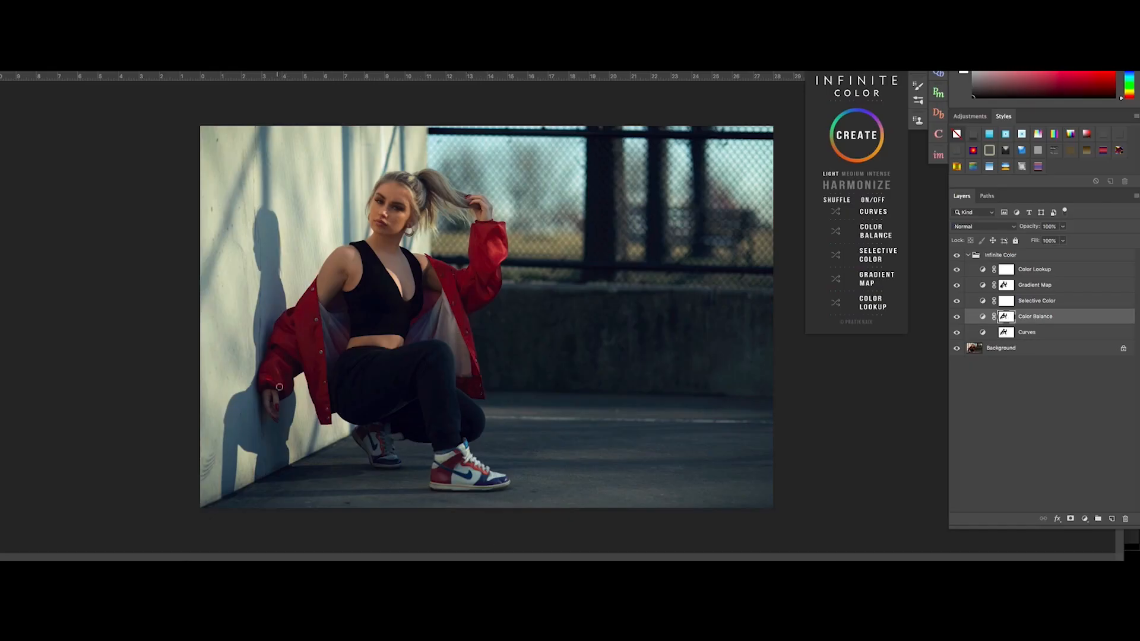
key("alt+]")
key("alt+]")
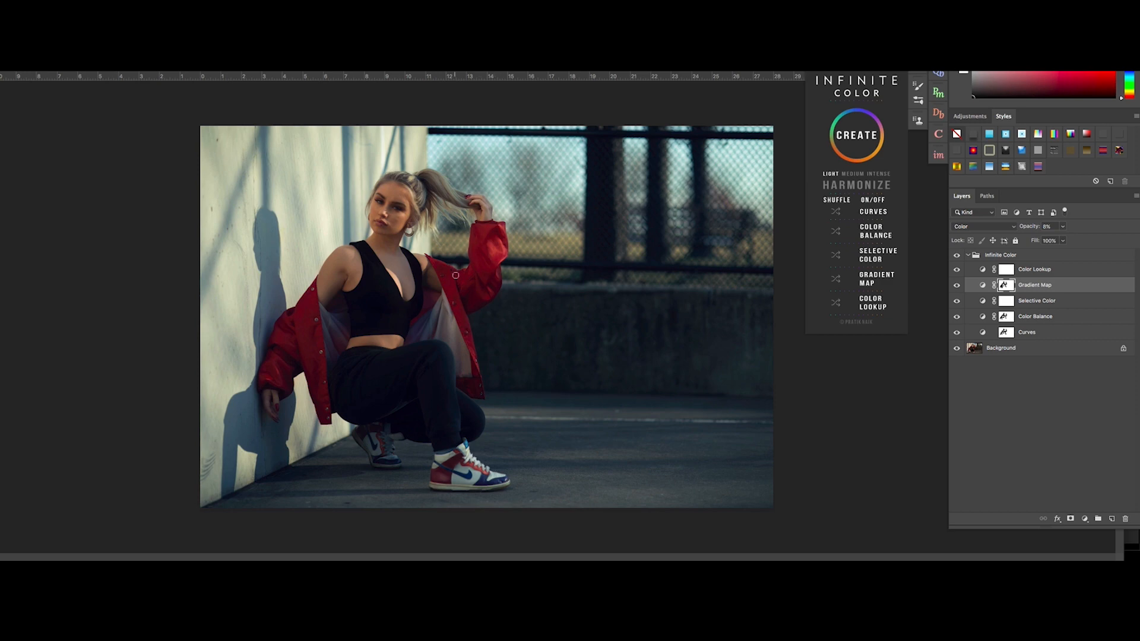
mouse_move(356, 553)
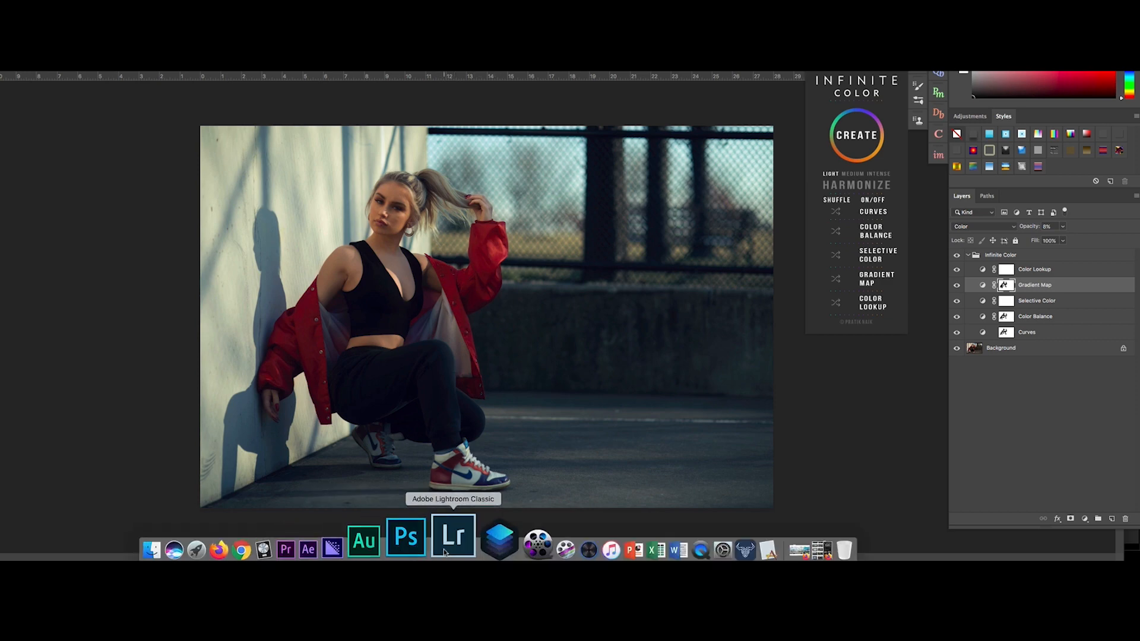
left_click(452, 538)
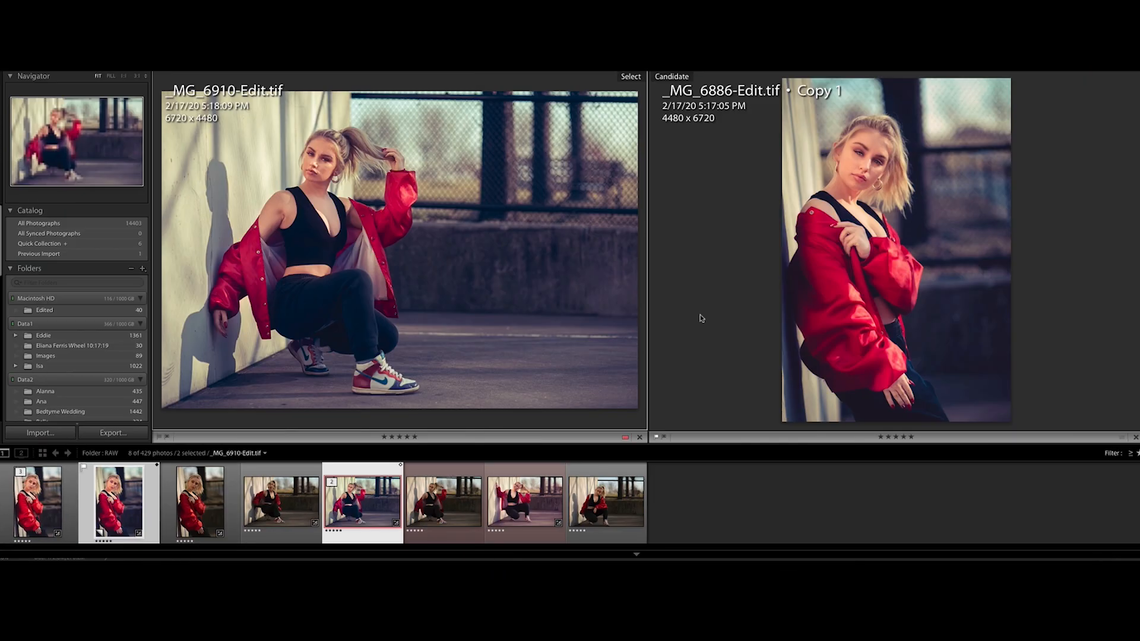